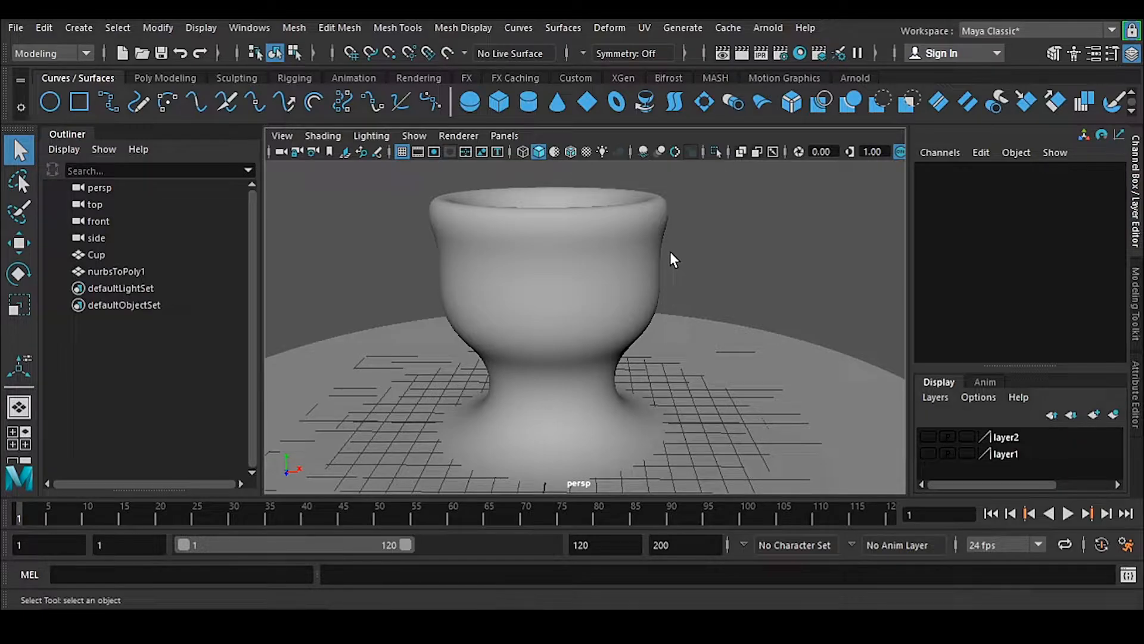
Step: Select the combined cup and ground mesh nurbsToPoly1 and switch to the FX menu set
{"action": "left_click", "coordinate": [717, 348]}
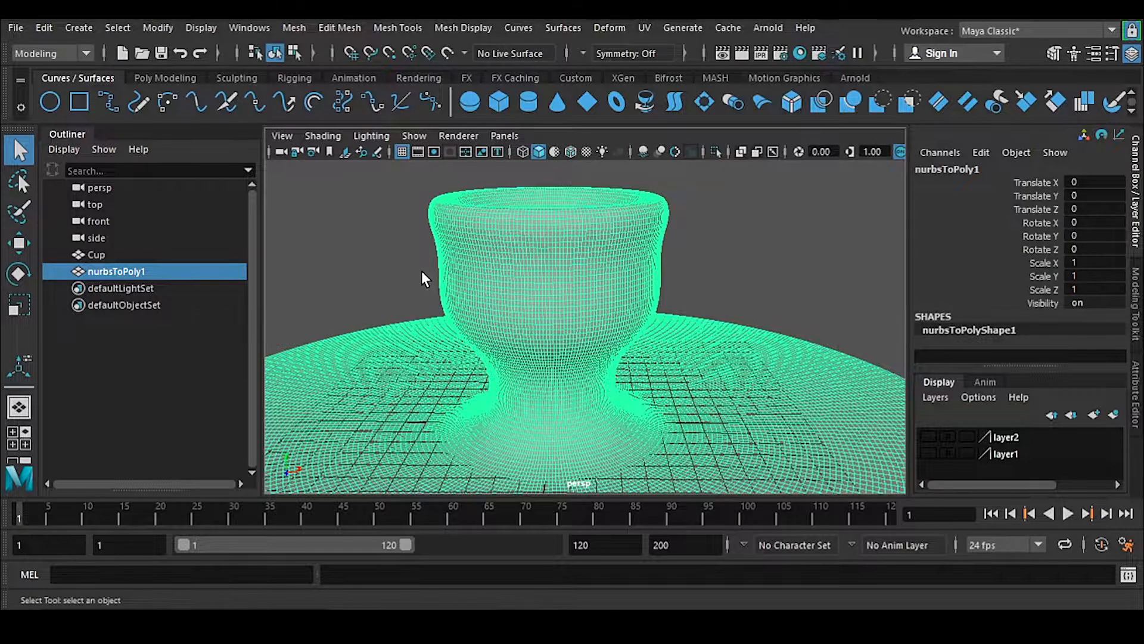
{"action": "left_click", "coordinate": [364, 289]}
{"action": "left_click", "coordinate": [378, 337]}
{"action": "left_click", "coordinate": [68, 52]}
{"action": "left_click", "coordinate": [62, 122]}
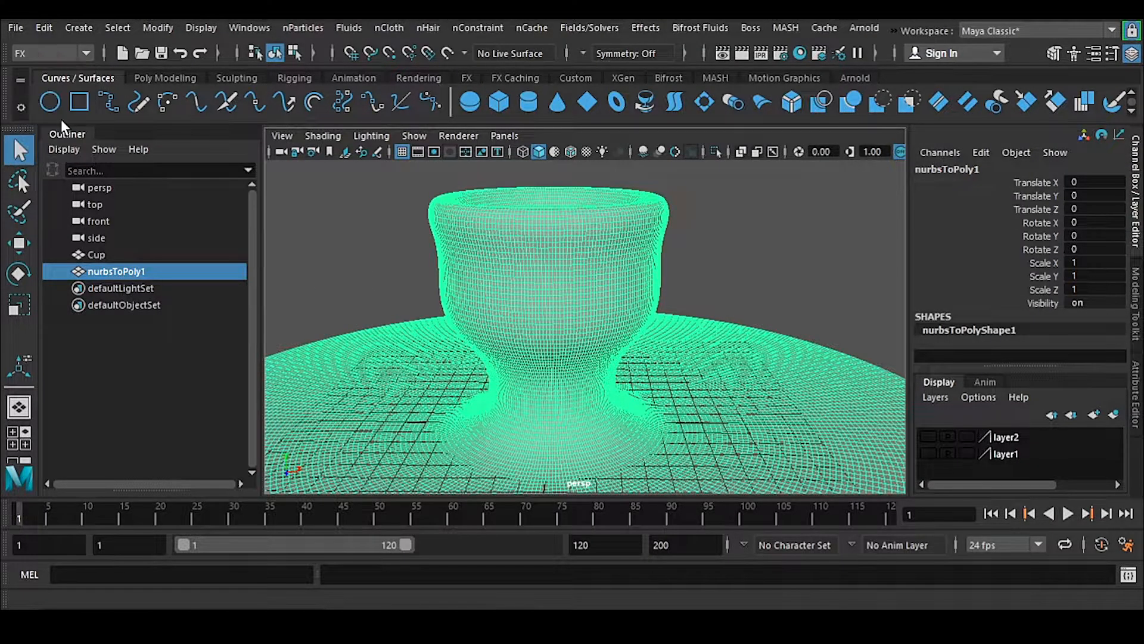
Step: Create an nParticle emitter from the selected mesh using Emit from Object with its options reset to the defaults
{"action": "left_click", "coordinate": [310, 26]}
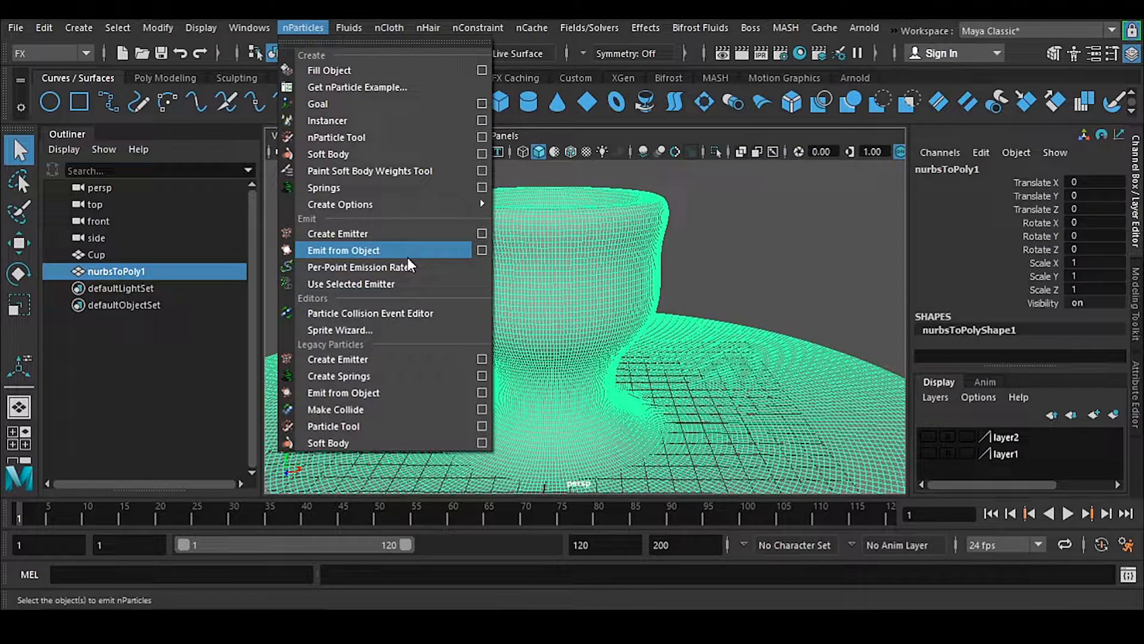
{"action": "left_click", "coordinate": [481, 250]}
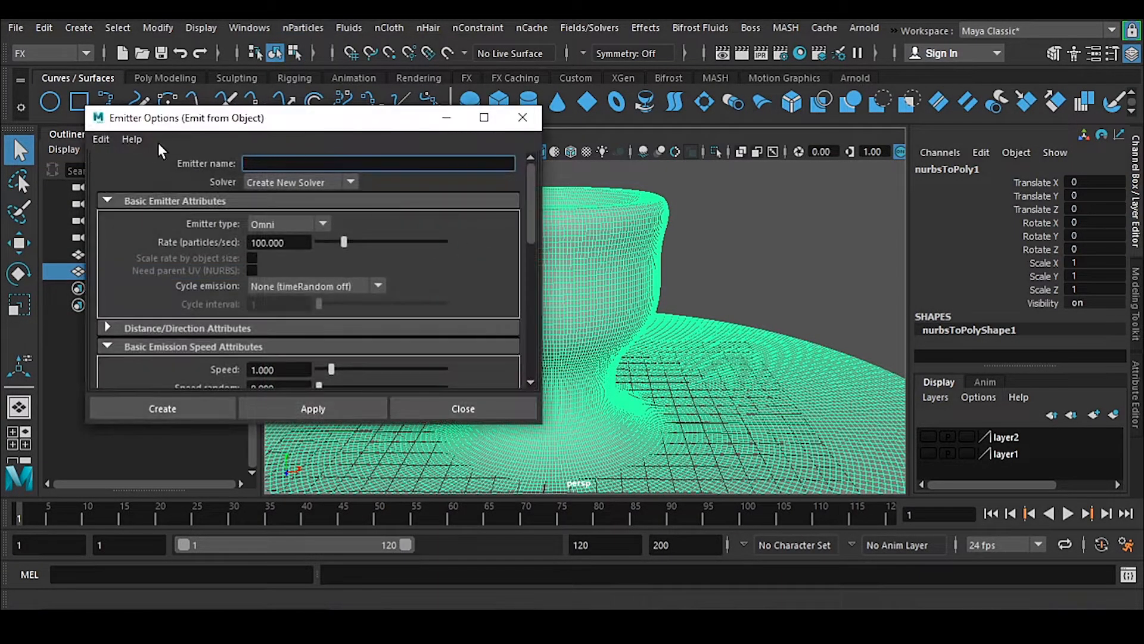
{"action": "left_click", "coordinate": [103, 139]}
{"action": "left_click", "coordinate": [113, 172]}
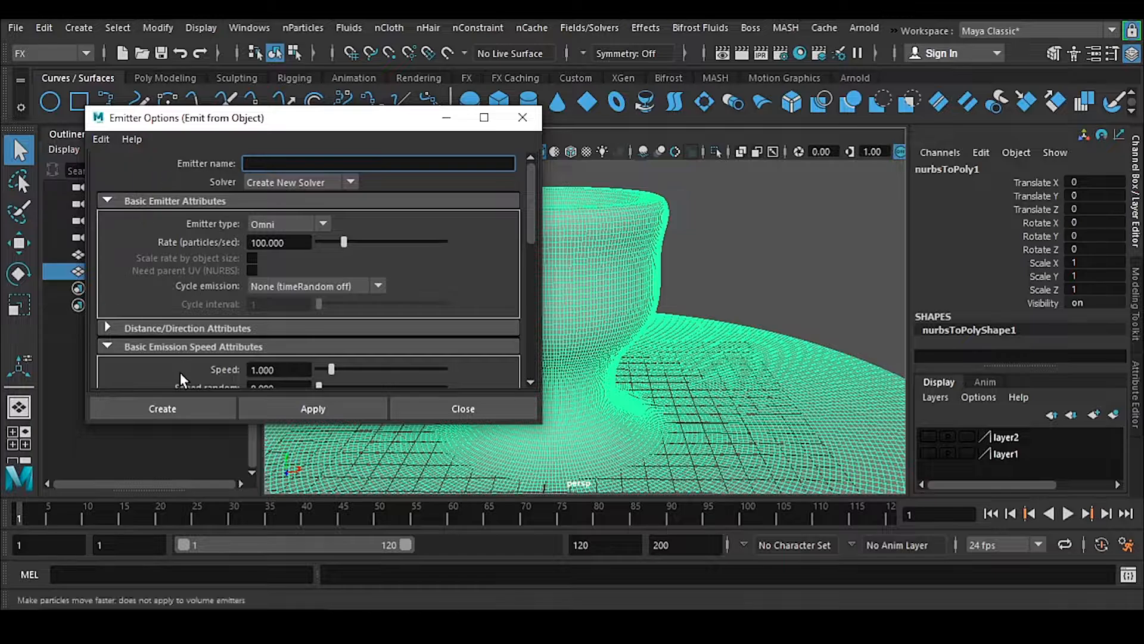
{"action": "left_click", "coordinate": [166, 409]}
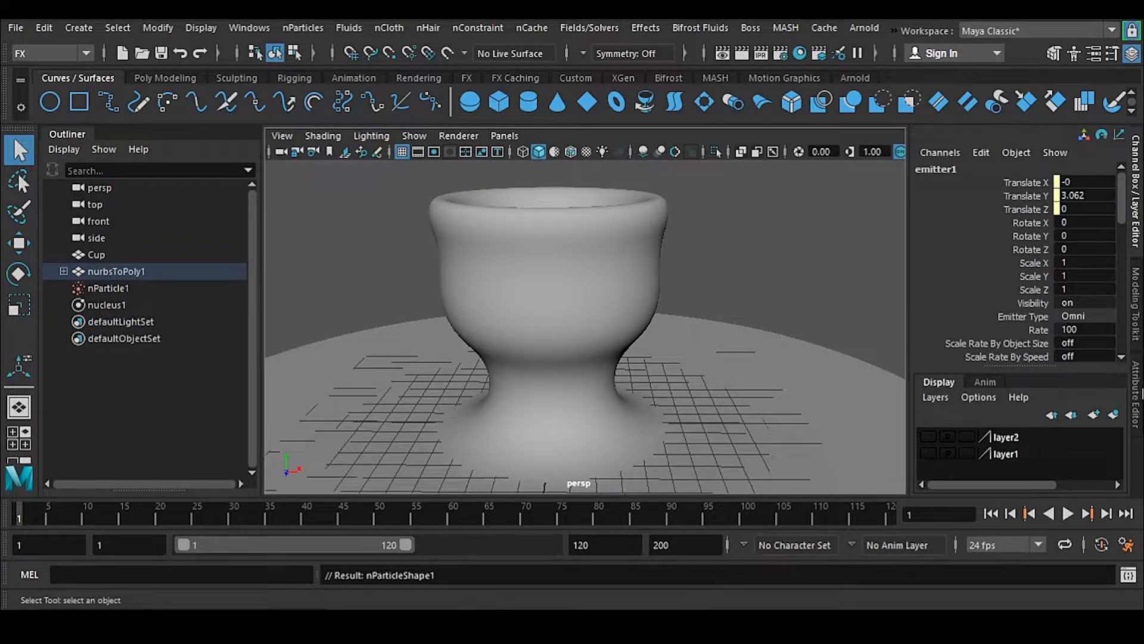
Step: Review the attributes of nParticle1 and nucleus1, and locate emitter1 under nurbsToPoly1 in the Outliner
{"action": "left_click", "coordinate": [1139, 394]}
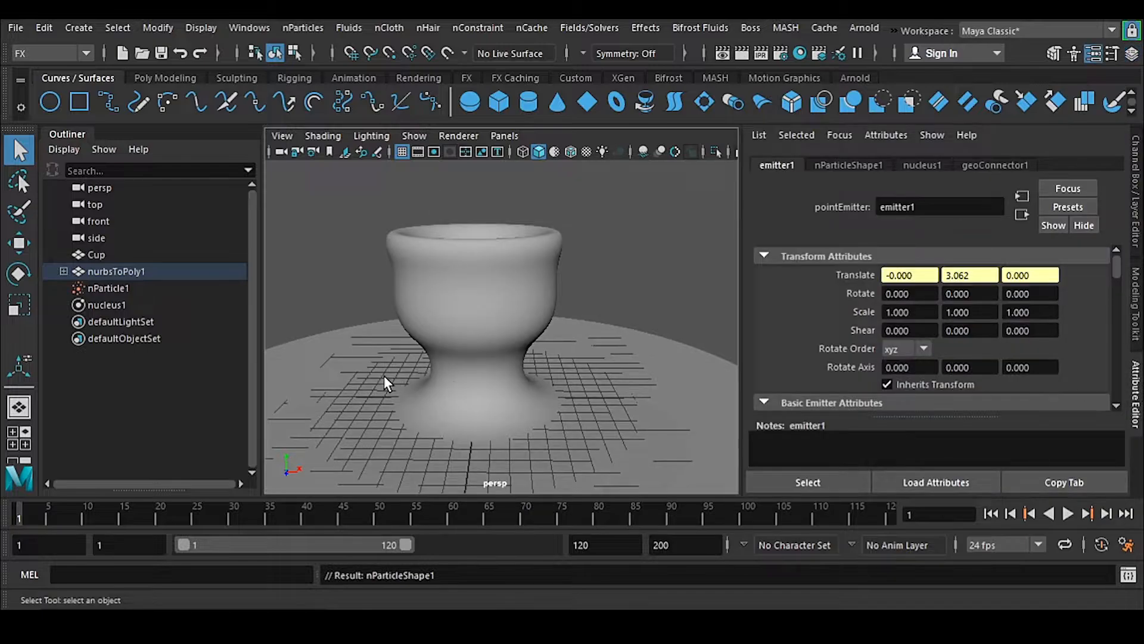
{"action": "left_click", "coordinate": [137, 291]}
{"action": "left_click", "coordinate": [117, 304]}
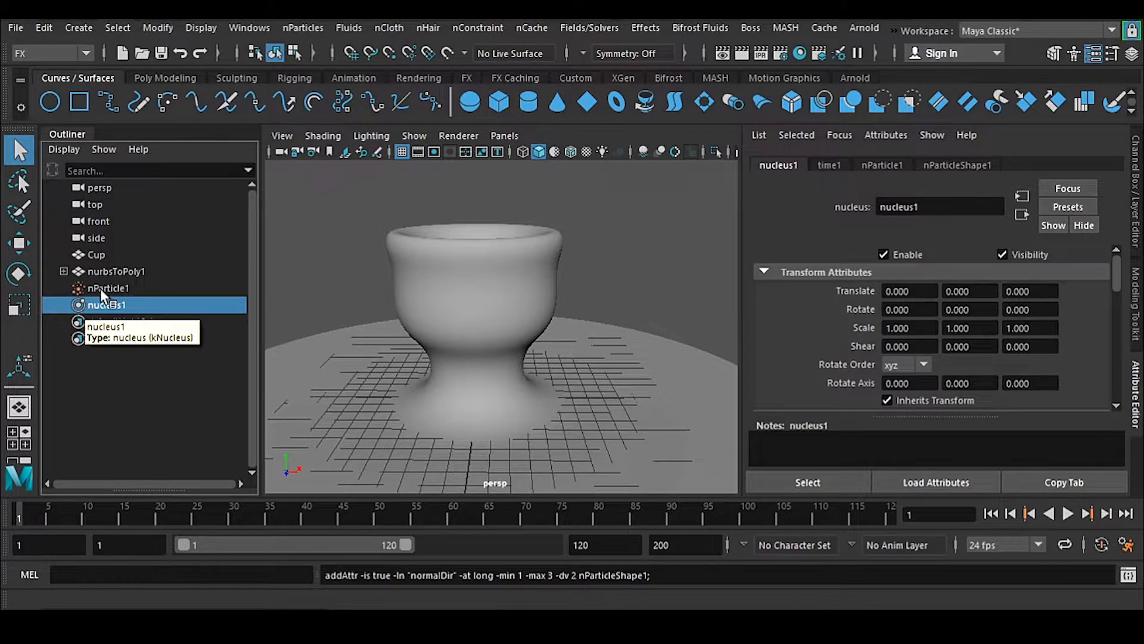
{"action": "left_click", "coordinate": [63, 271]}
{"action": "left_click", "coordinate": [119, 288]}
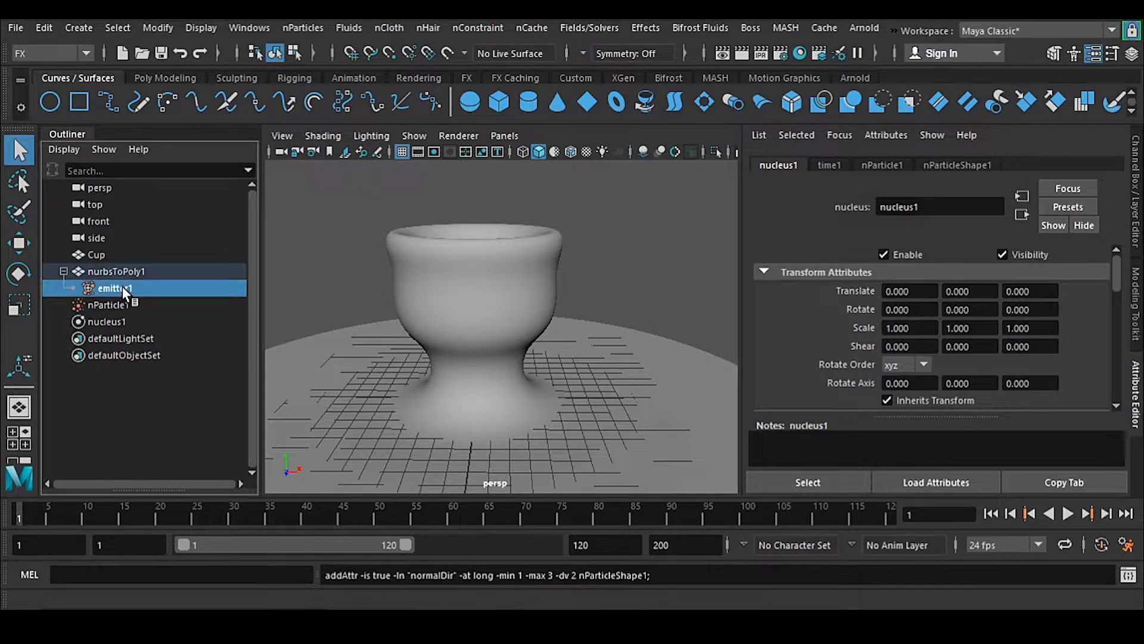
{"action": "left_click", "coordinate": [114, 304]}
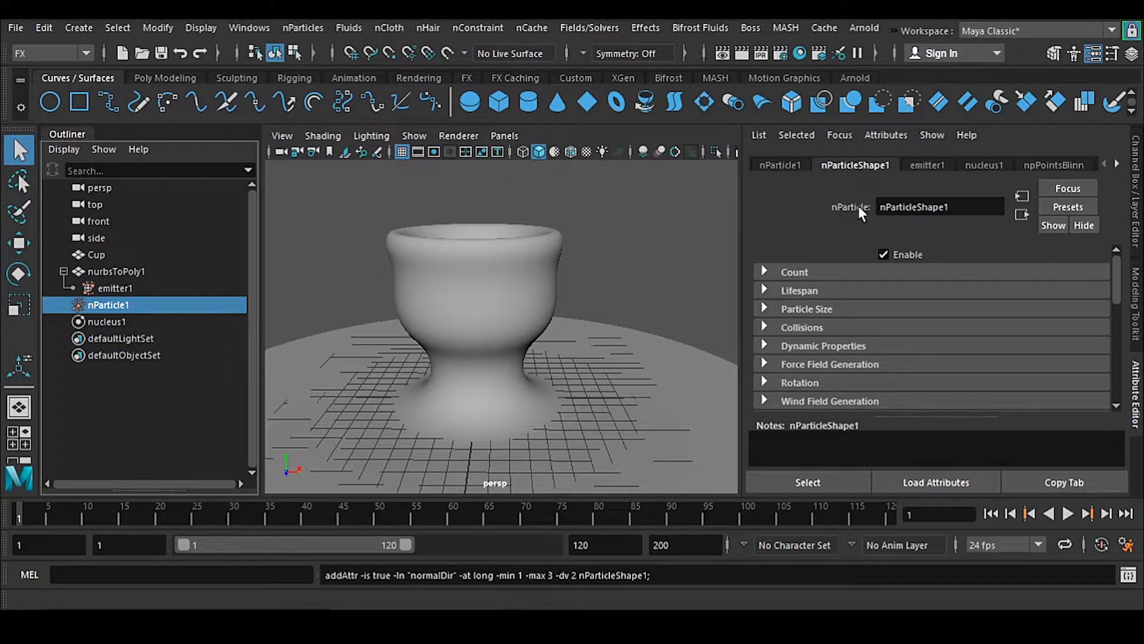
Step: Show shape nodes in the Outliner and select nParticleShape1 under nParticle1
{"action": "left_click", "coordinate": [61, 153]}
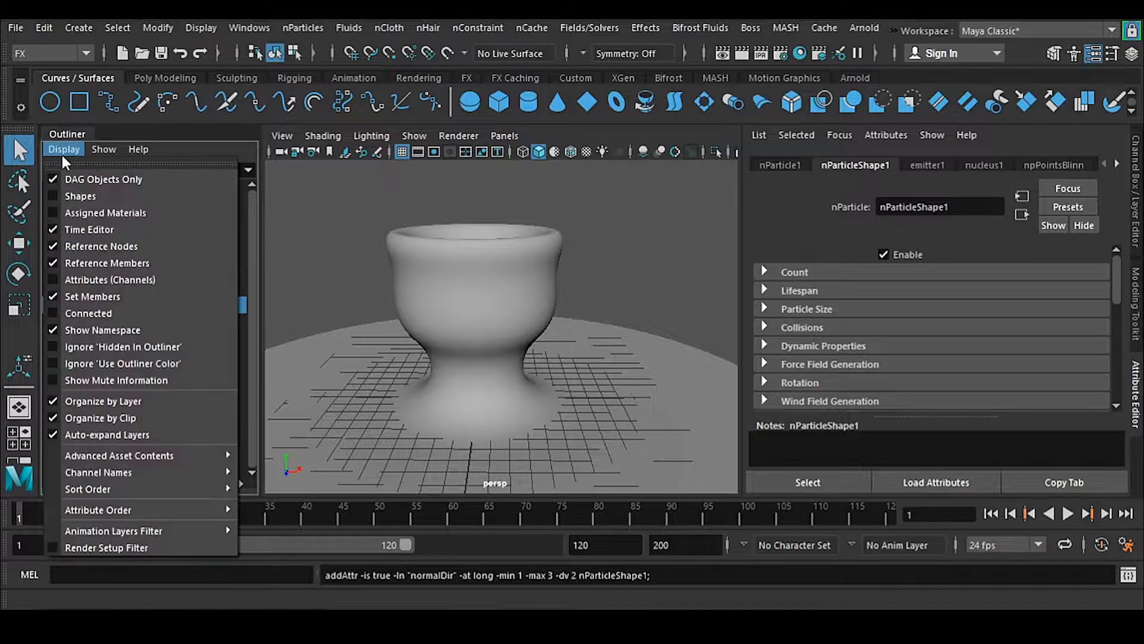
{"action": "left_click", "coordinate": [90, 196]}
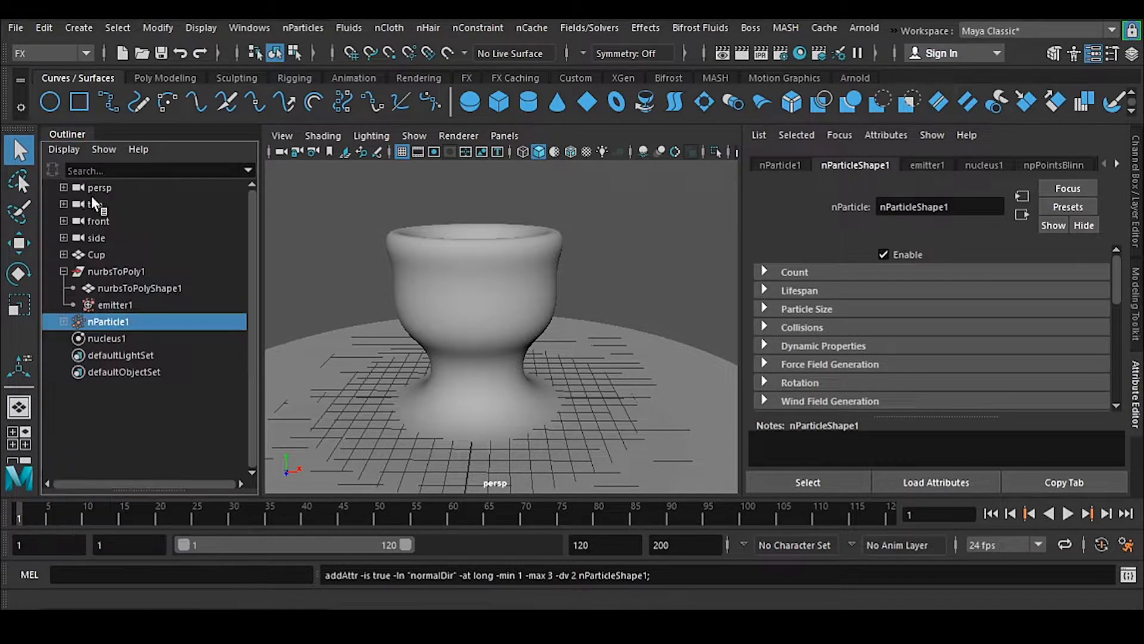
{"action": "left_click", "coordinate": [63, 321]}
{"action": "left_click", "coordinate": [152, 340]}
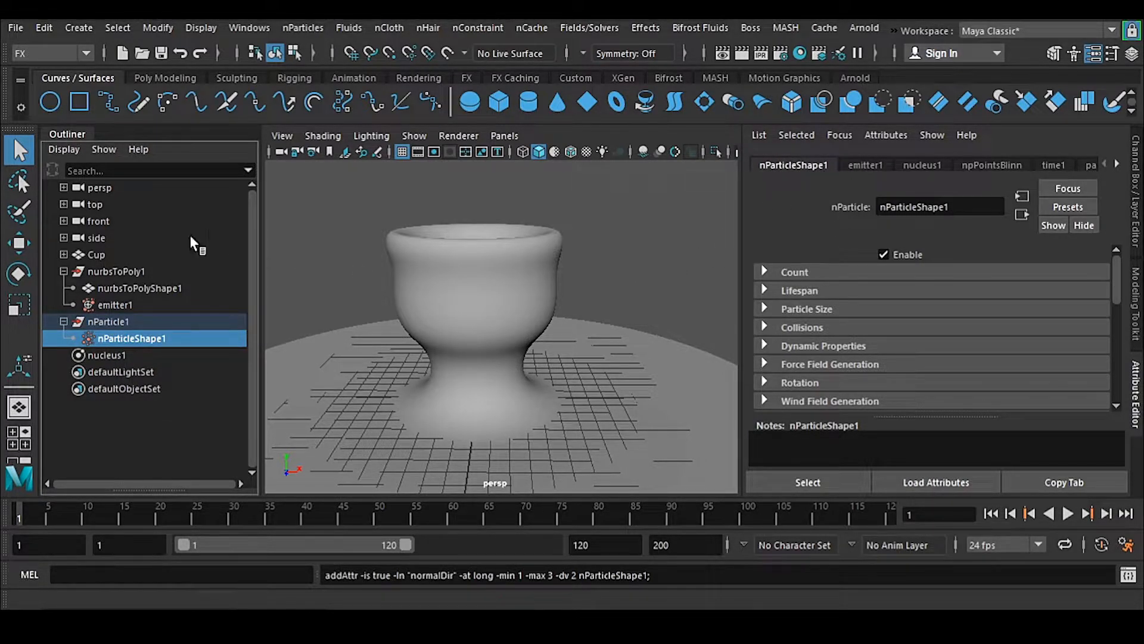
Step: Hide the shape nodes in the Outliner, check nParticle1's attributes, and clear the selection
{"action": "left_click", "coordinate": [63, 149]}
{"action": "left_click", "coordinate": [74, 195]}
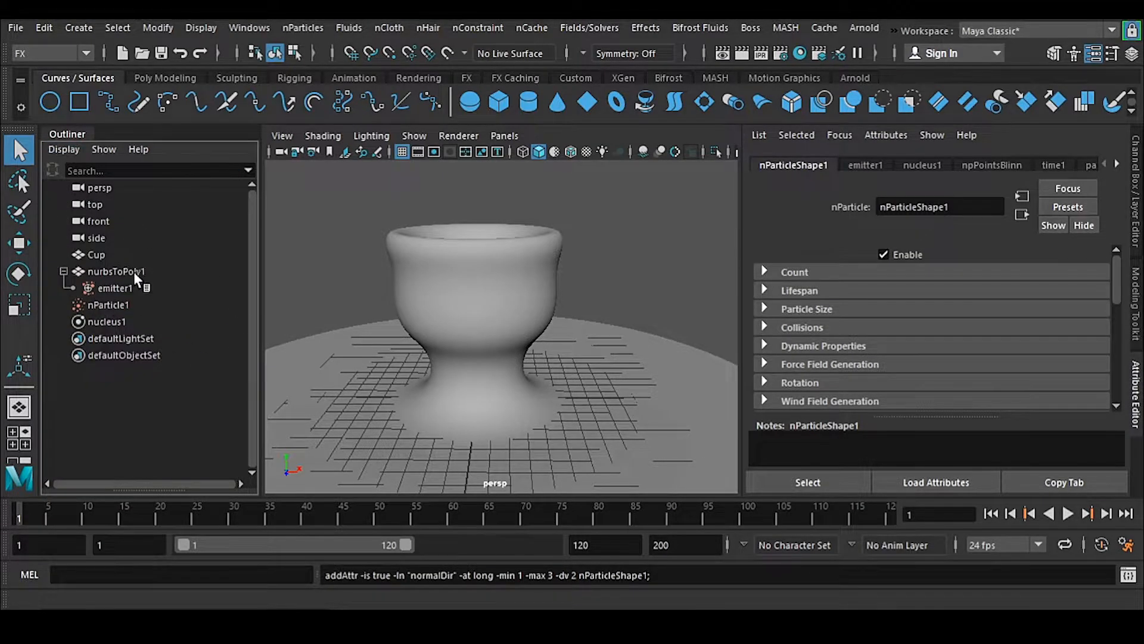
{"action": "left_click", "coordinate": [124, 305]}
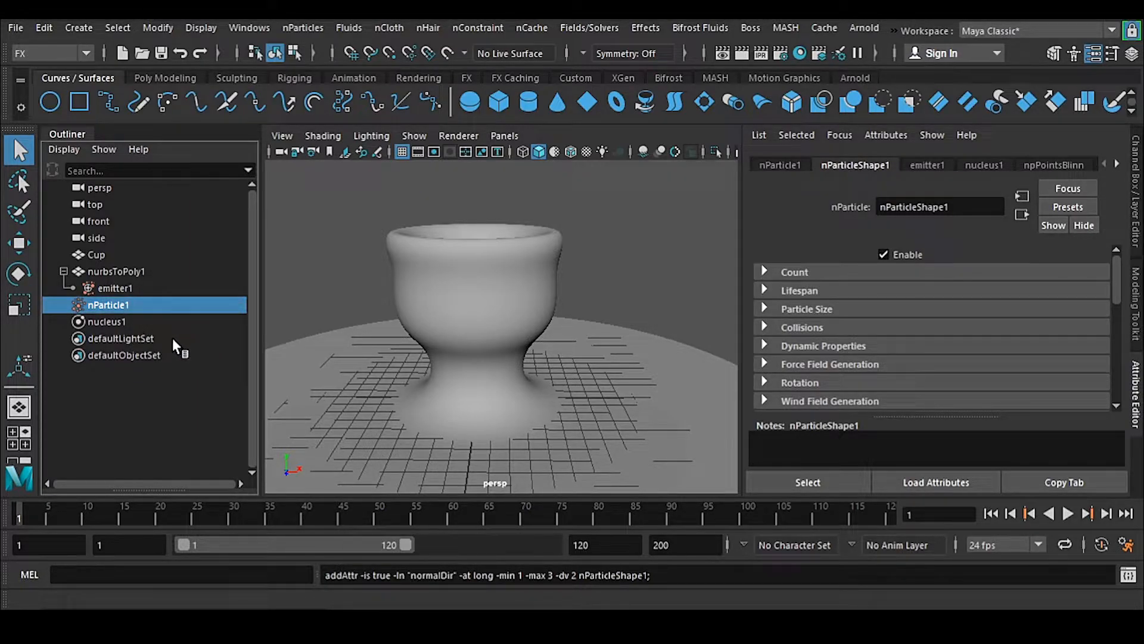
{"action": "left_click", "coordinate": [62, 148]}
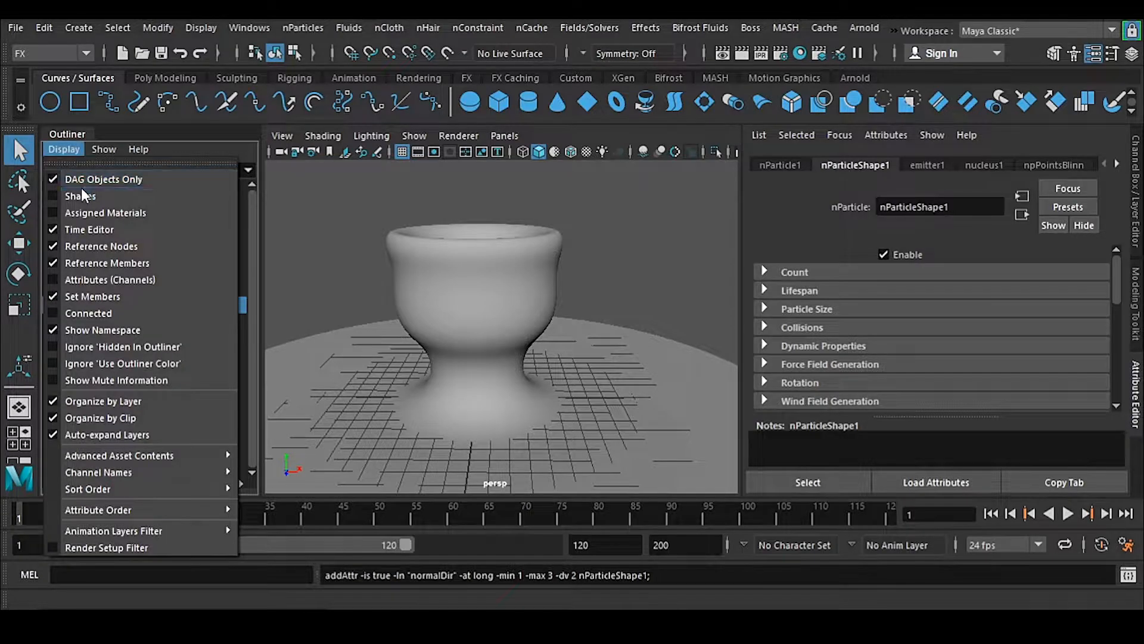
{"action": "left_click", "coordinate": [343, 70]}
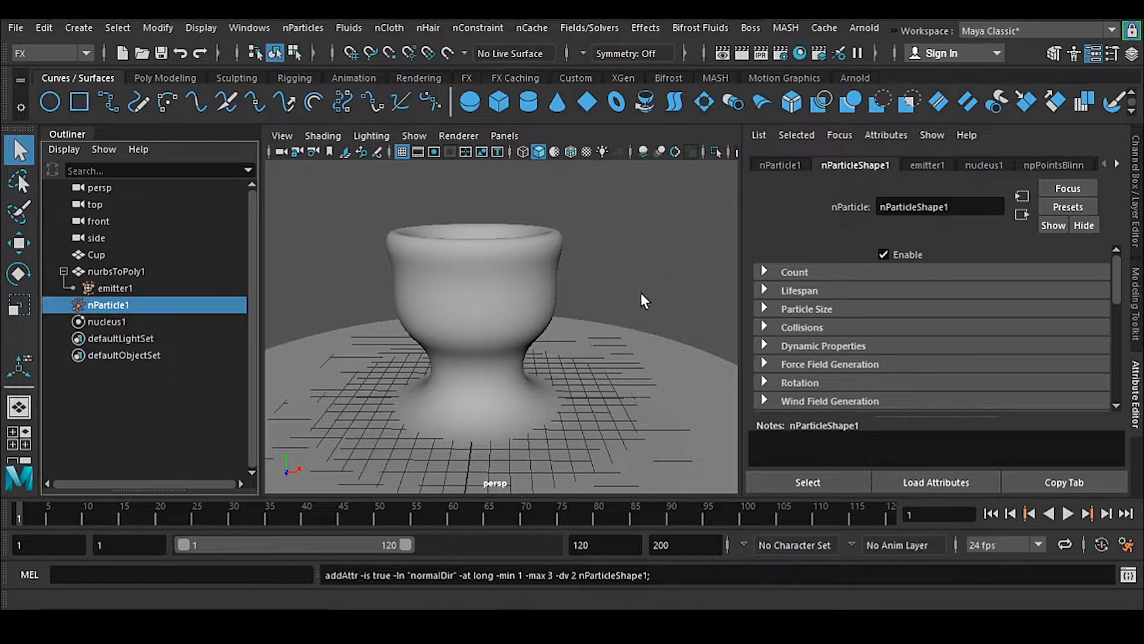
{"action": "left_click", "coordinate": [627, 265]}
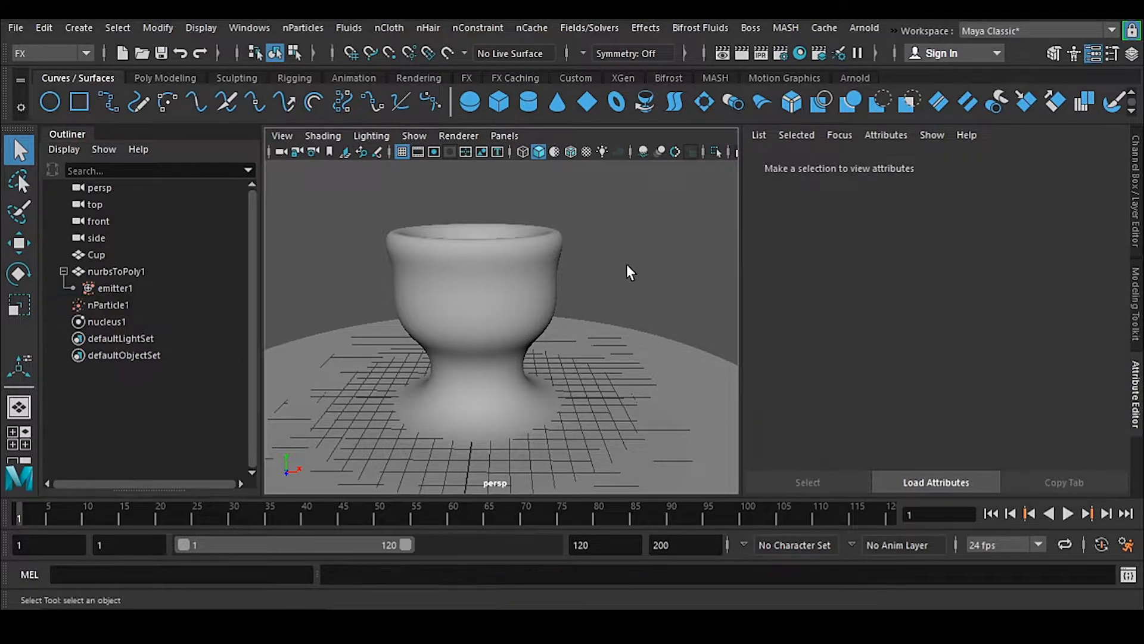
Step: Examine emitter1's emitter type and rate against the mesh vertices around the cup's base
{"action": "left_click", "coordinate": [125, 287]}
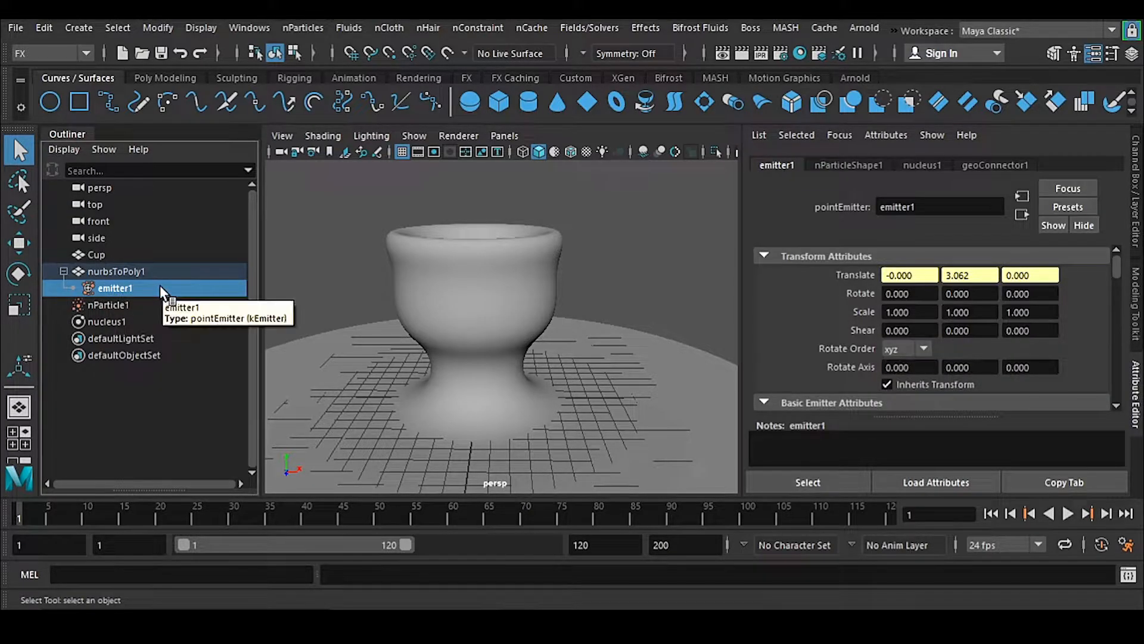
{"action": "scroll", "coordinate": [799, 280], "scroll_direction": "down", "scroll_amount": 4}
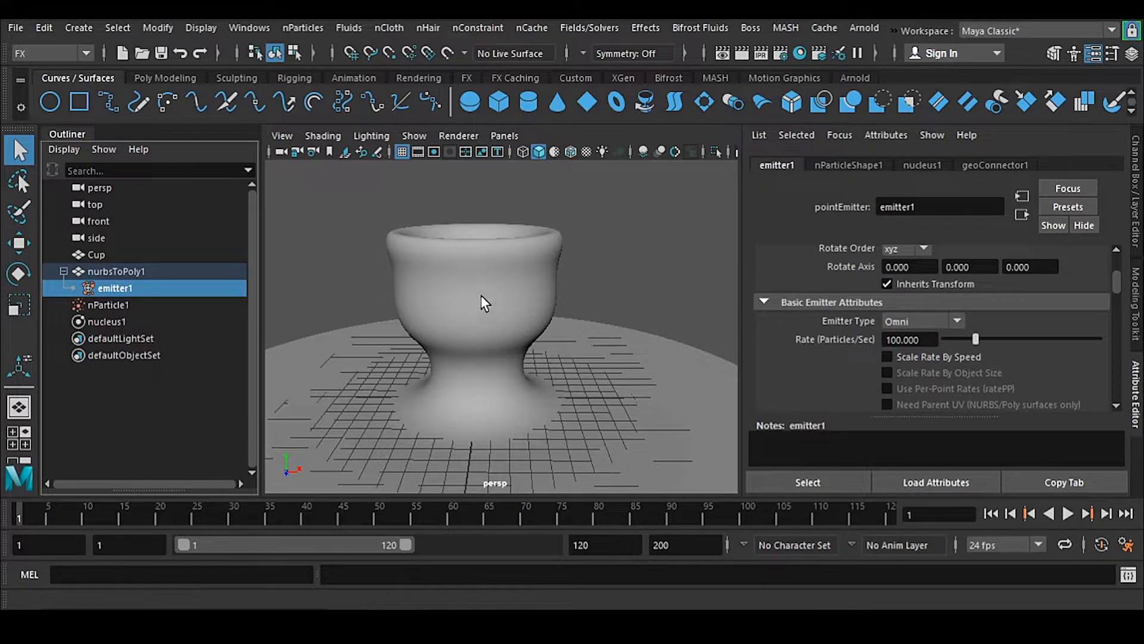
{"action": "left_click", "coordinate": [599, 375]}
{"action": "scroll", "coordinate": [544, 302], "scroll_direction": "up", "scroll_amount": 10}
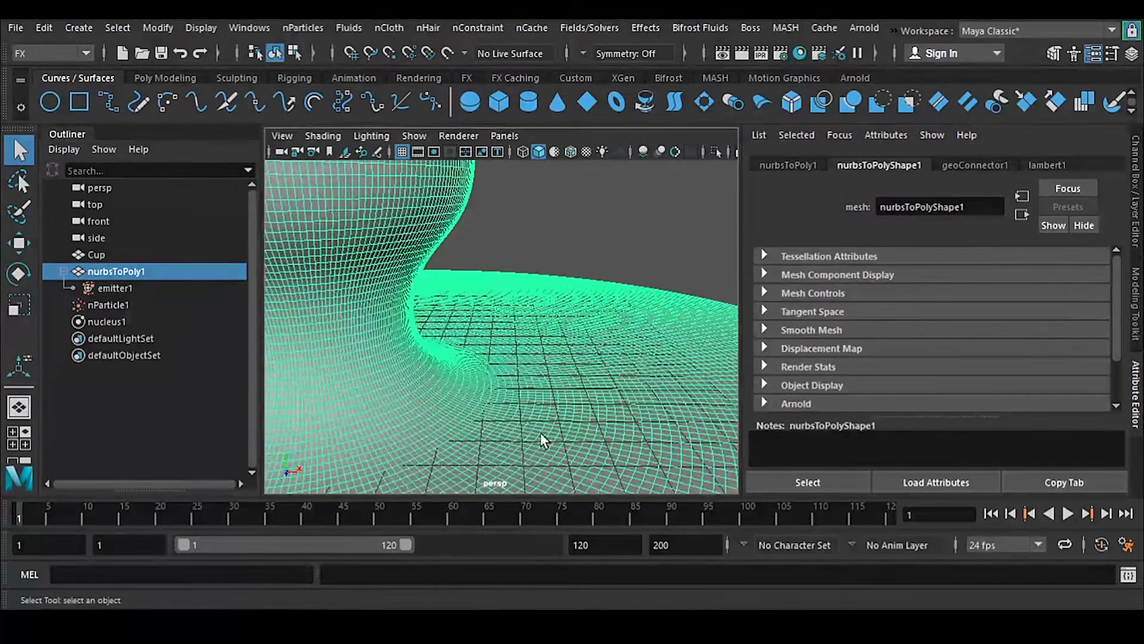
{"action": "scroll", "coordinate": [544, 441], "scroll_direction": "up", "scroll_amount": 6}
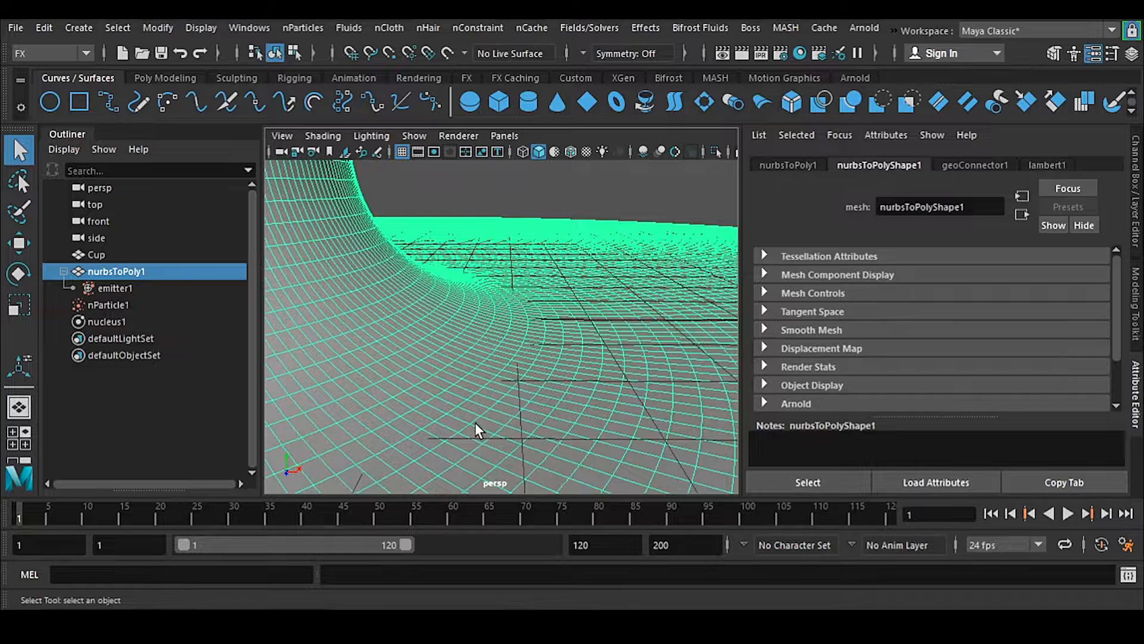
{"action": "scroll", "coordinate": [483, 442], "scroll_direction": "up", "scroll_amount": 5}
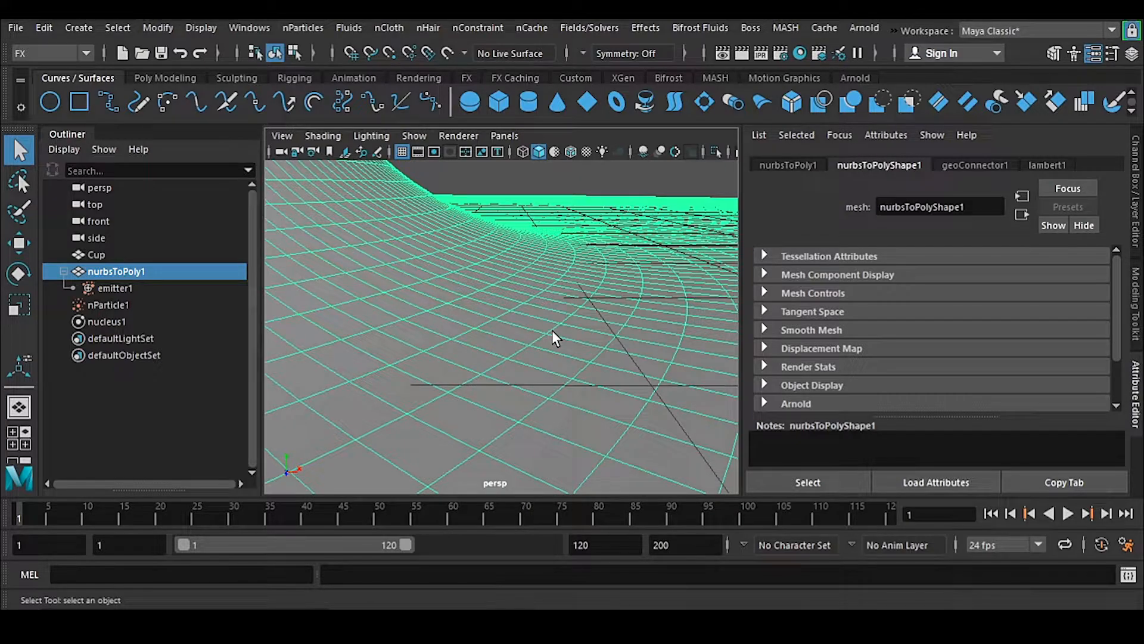
{"action": "left_click", "coordinate": [111, 288]}
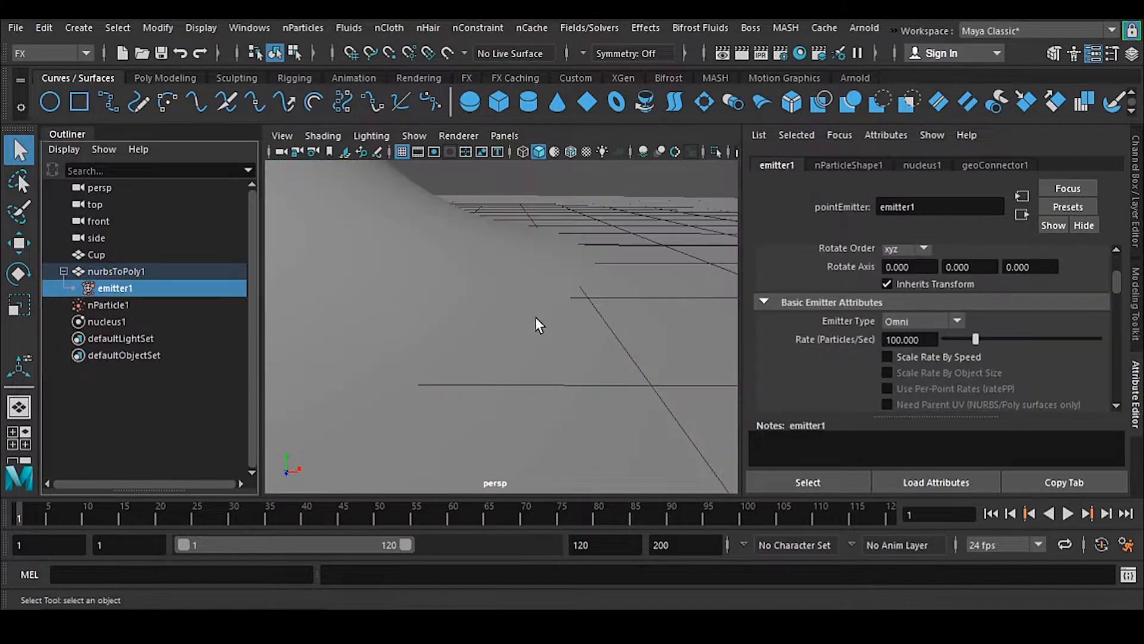
{"action": "left_click_drag", "start_coordinate": [917, 333], "coordinate": [812, 350]}
{"action": "left_click", "coordinate": [523, 365]}
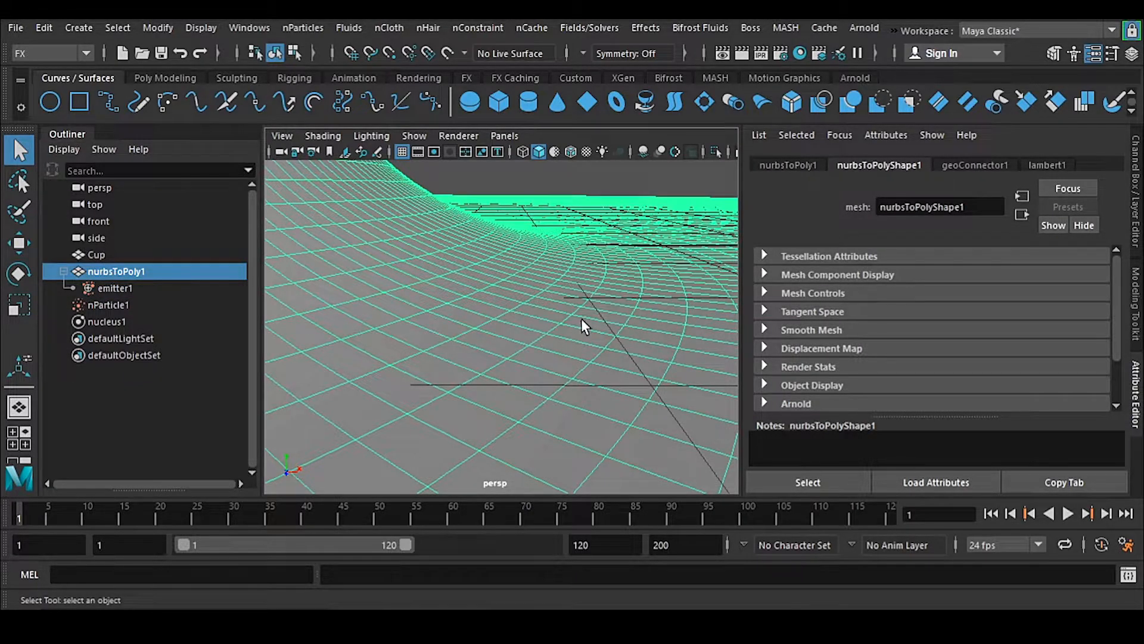
{"action": "key", "text": "f"}
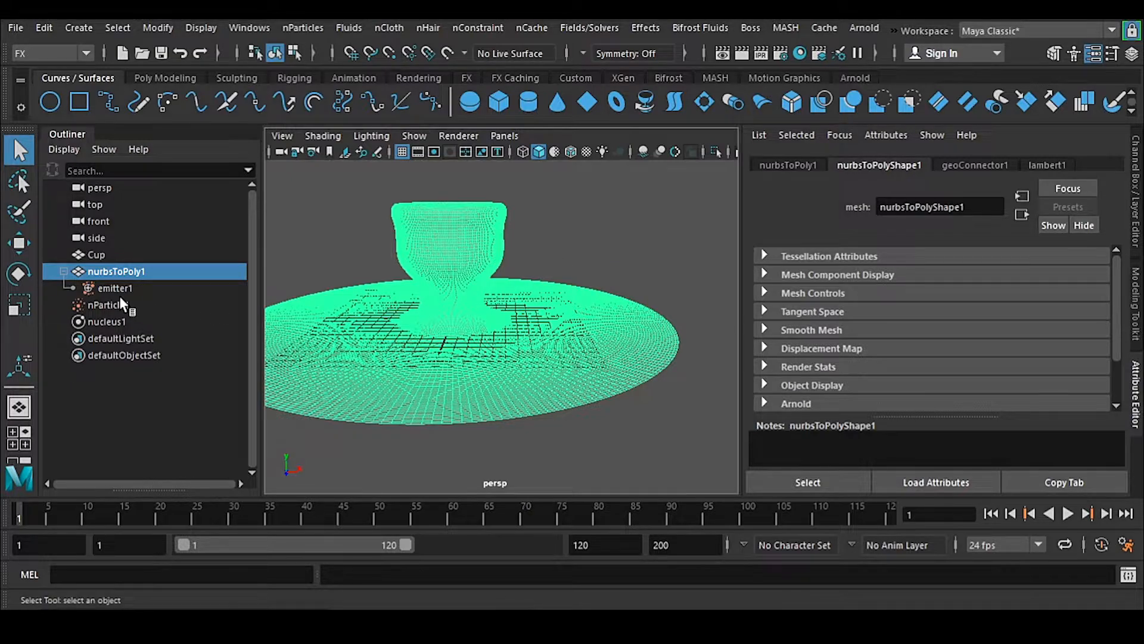
{"action": "left_click", "coordinate": [510, 266]}
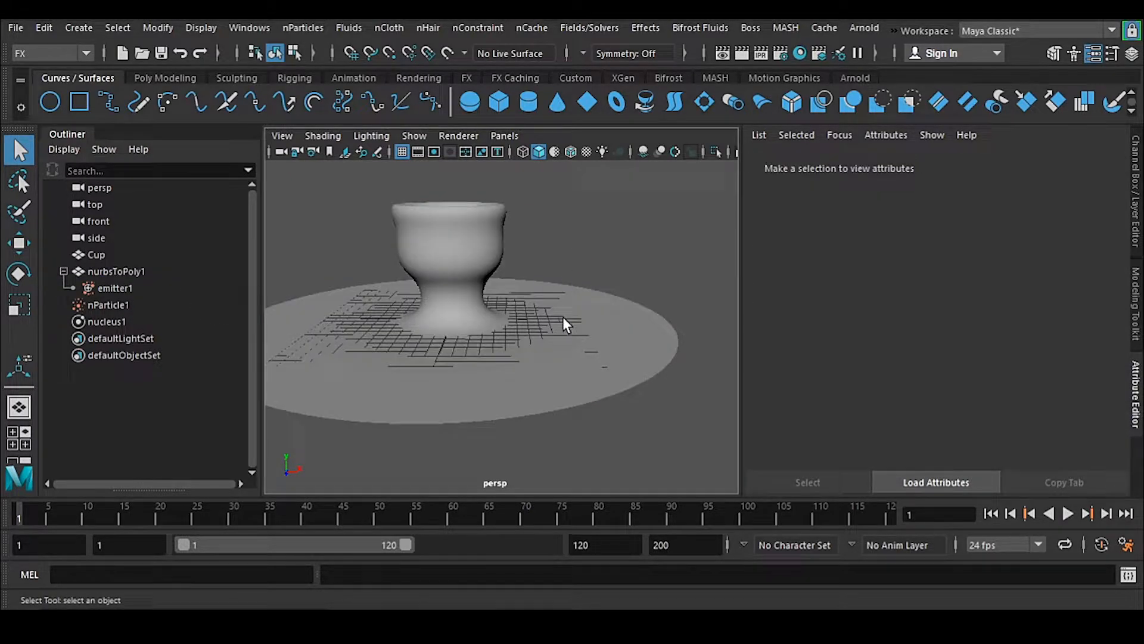
Step: Set the emitter type of emitter1 to Surface
{"action": "left_click", "coordinate": [604, 352]}
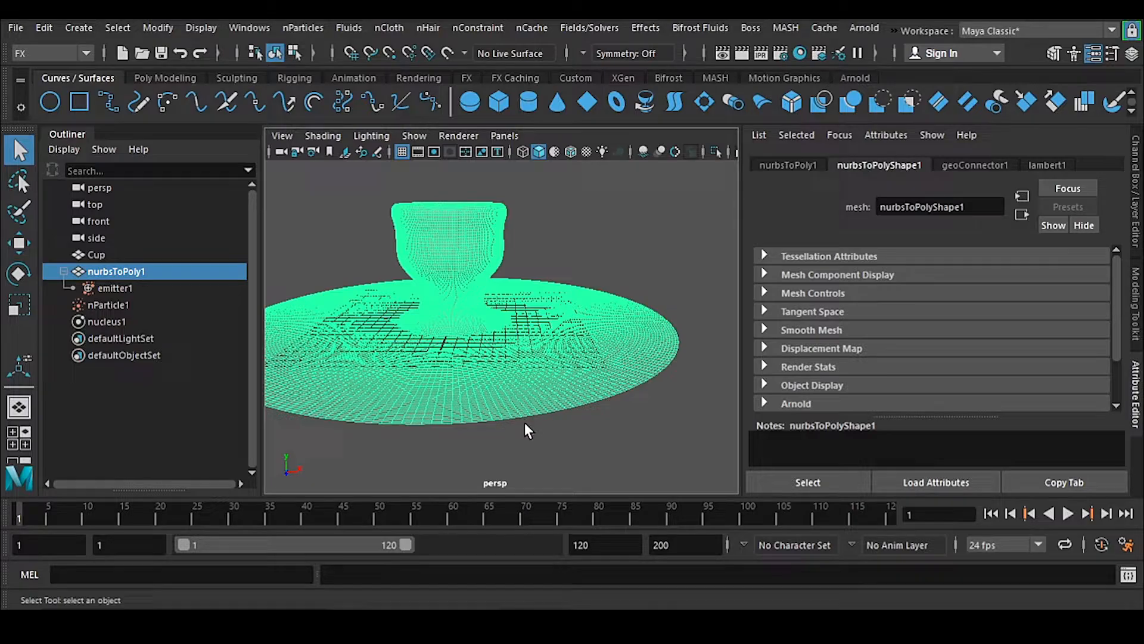
{"action": "scroll", "coordinate": [527, 424], "scroll_direction": "up", "scroll_amount": 3}
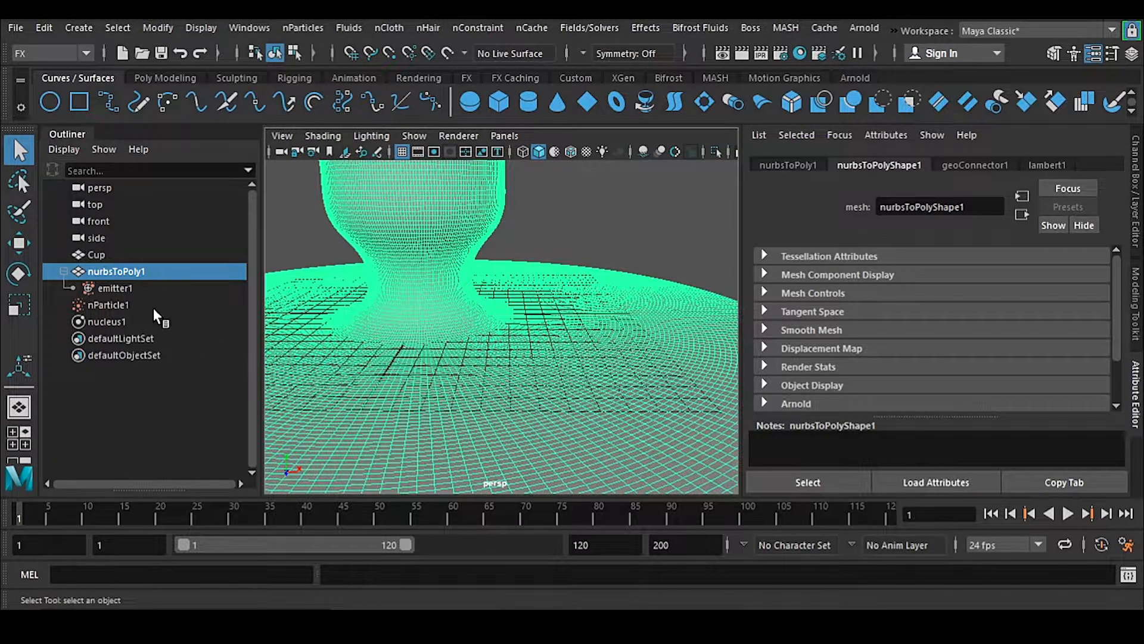
{"action": "left_click", "coordinate": [130, 290]}
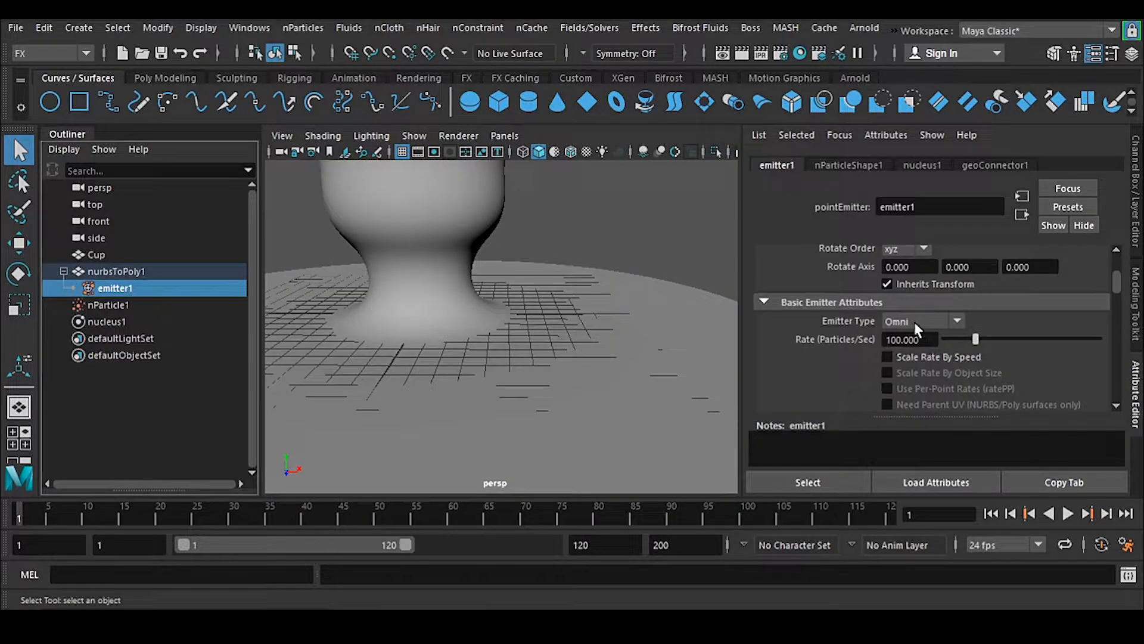
{"action": "left_click", "coordinate": [915, 322]}
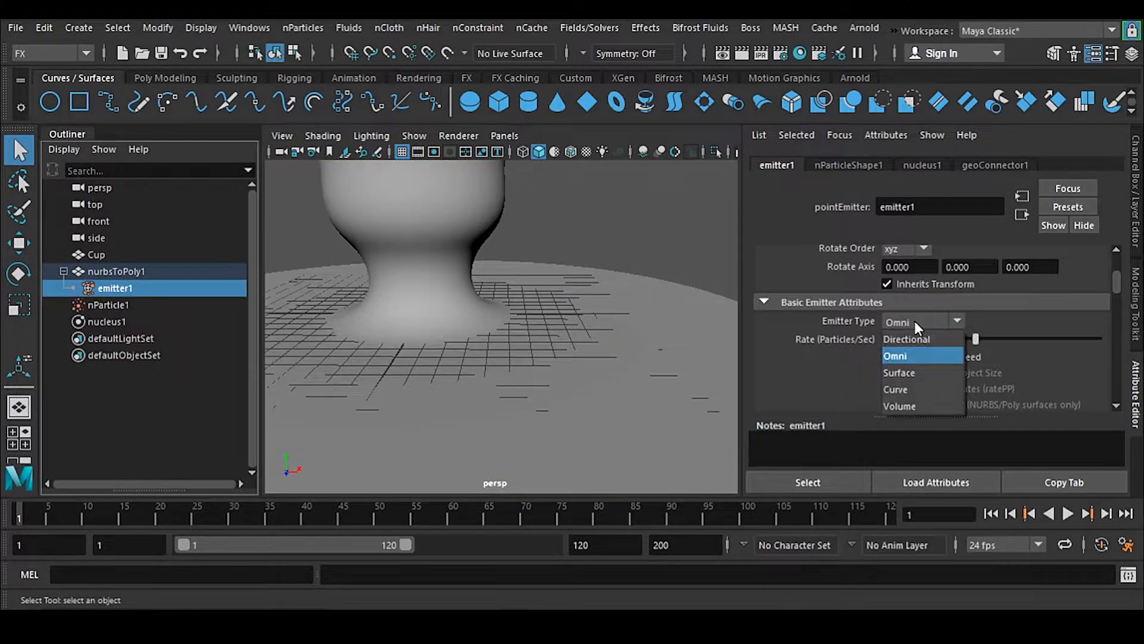
{"action": "left_click", "coordinate": [913, 372]}
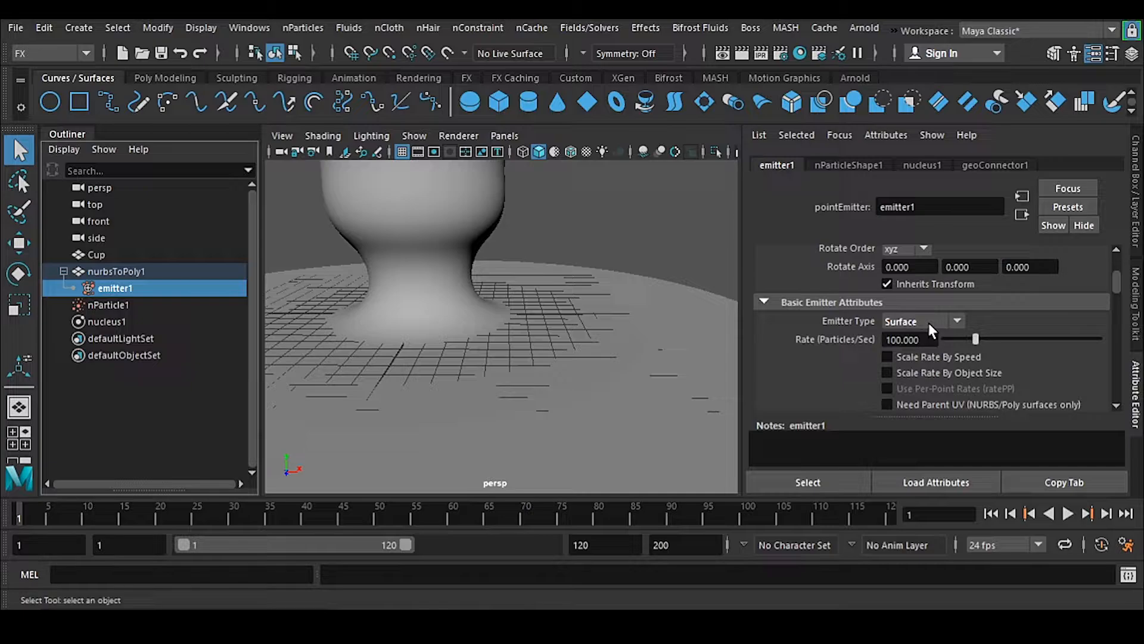
{"action": "left_click", "coordinate": [615, 318]}
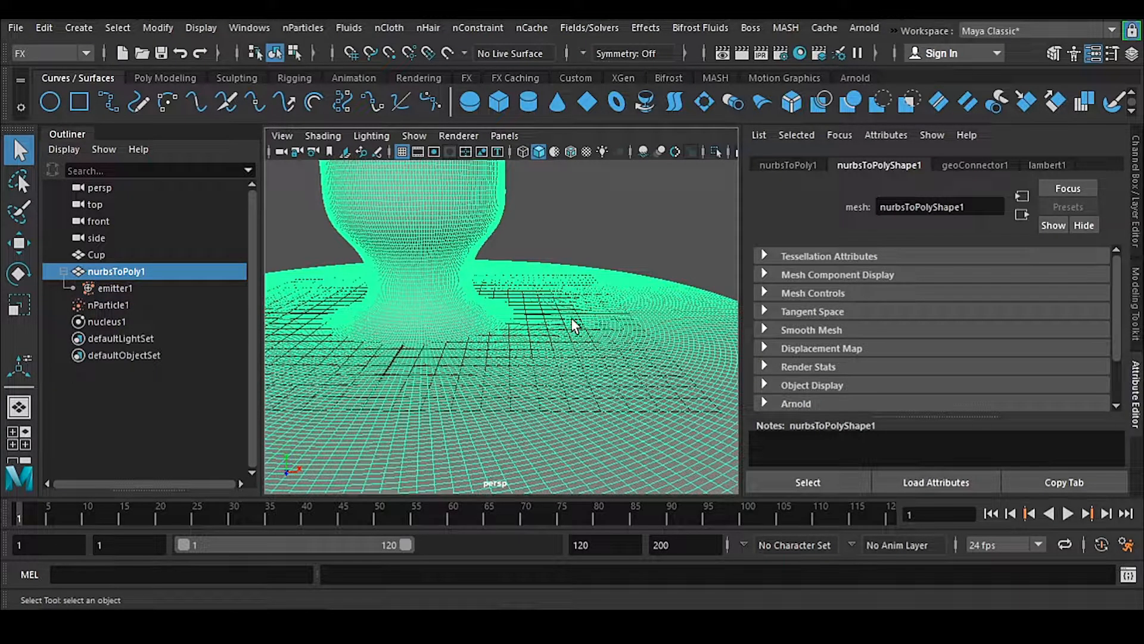
{"action": "left_click", "coordinate": [137, 289]}
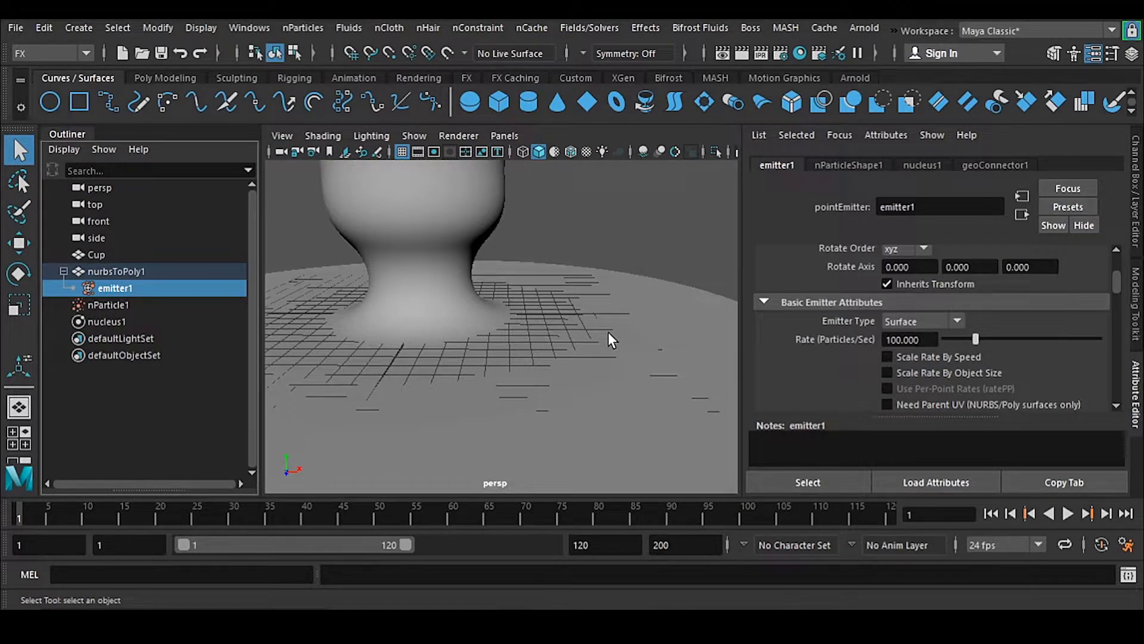
{"action": "scroll", "coordinate": [608, 333], "scroll_direction": "down", "scroll_amount": 4}
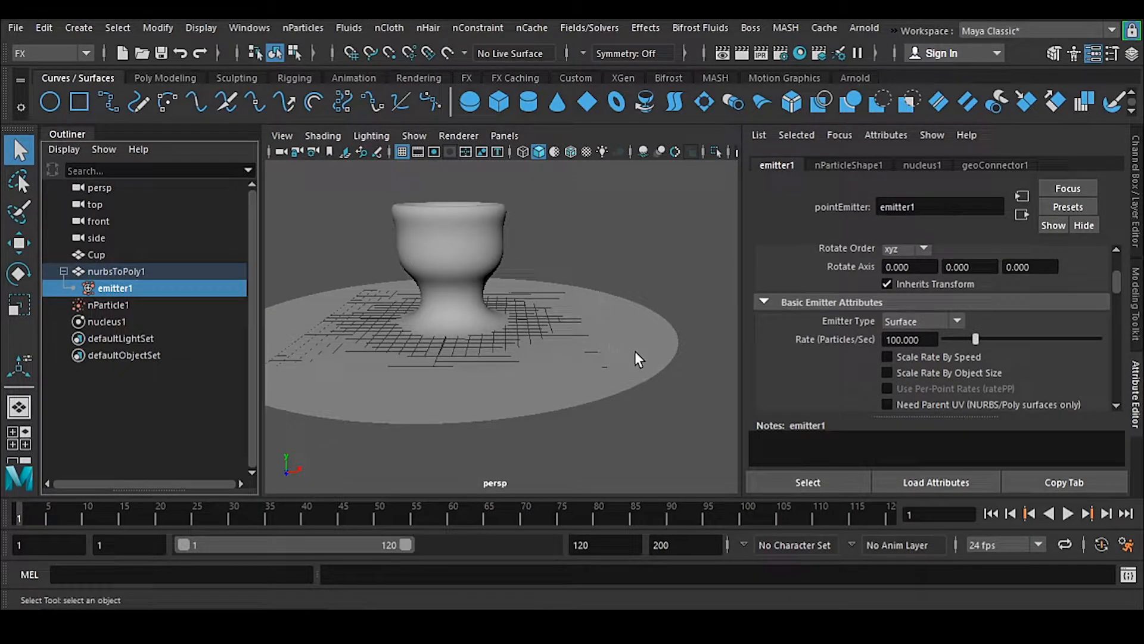
Step: Save the scene and play the simulation to about frame 63 to test the surface emission
{"action": "left_click_drag", "start_coordinate": [635, 357], "coordinate": [626, 388], "text": "alt"}
{"action": "key", "text": "ctrl+s"}
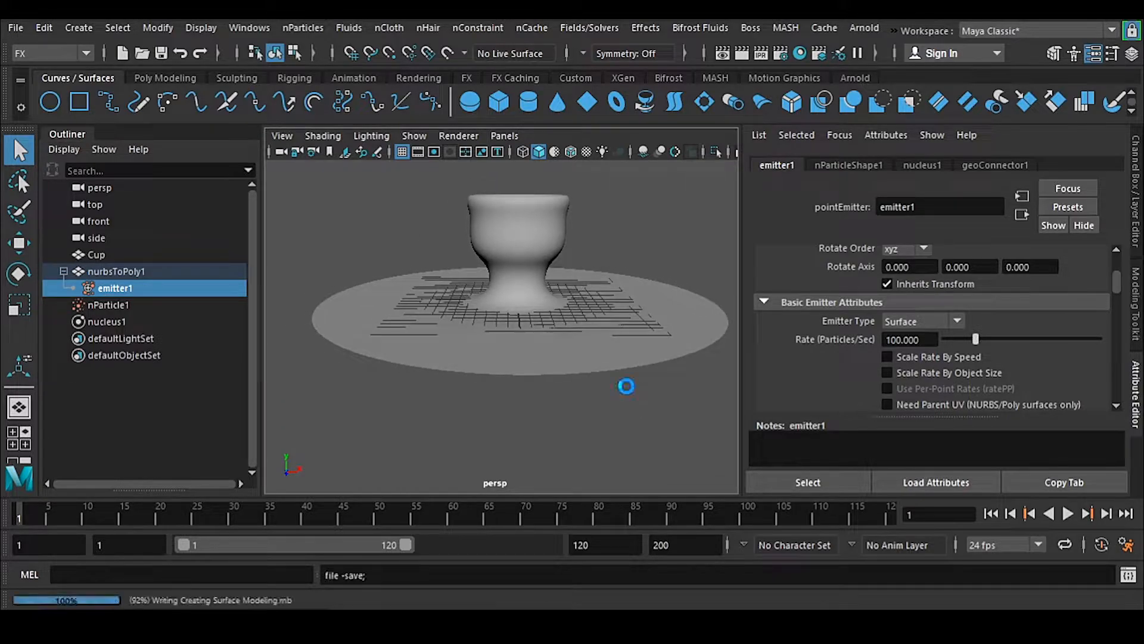
{"action": "left_click", "coordinate": [1066, 513]}
{"action": "left_click", "coordinate": [1065, 514]}
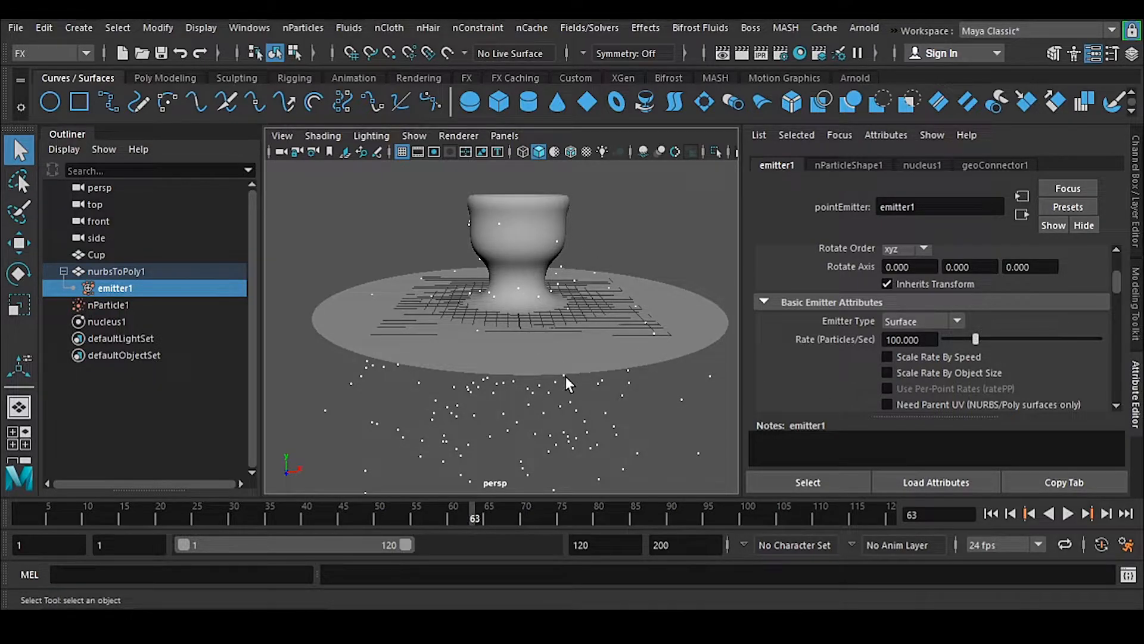
Step: Select nParticle1 together with the nurbsToPoly1 mesh and examine the emitted particles around the cup and ground
{"action": "middle_click_drag", "start_coordinate": [454, 390], "coordinate": [470, 333], "text": "alt"}
{"action": "scroll", "coordinate": [463, 368], "scroll_direction": "up", "scroll_amount": 3}
{"action": "left_click_drag", "start_coordinate": [463, 372], "coordinate": [377, 394], "text": "alt"}
{"action": "left_click", "coordinate": [332, 276], "text": "shift"}
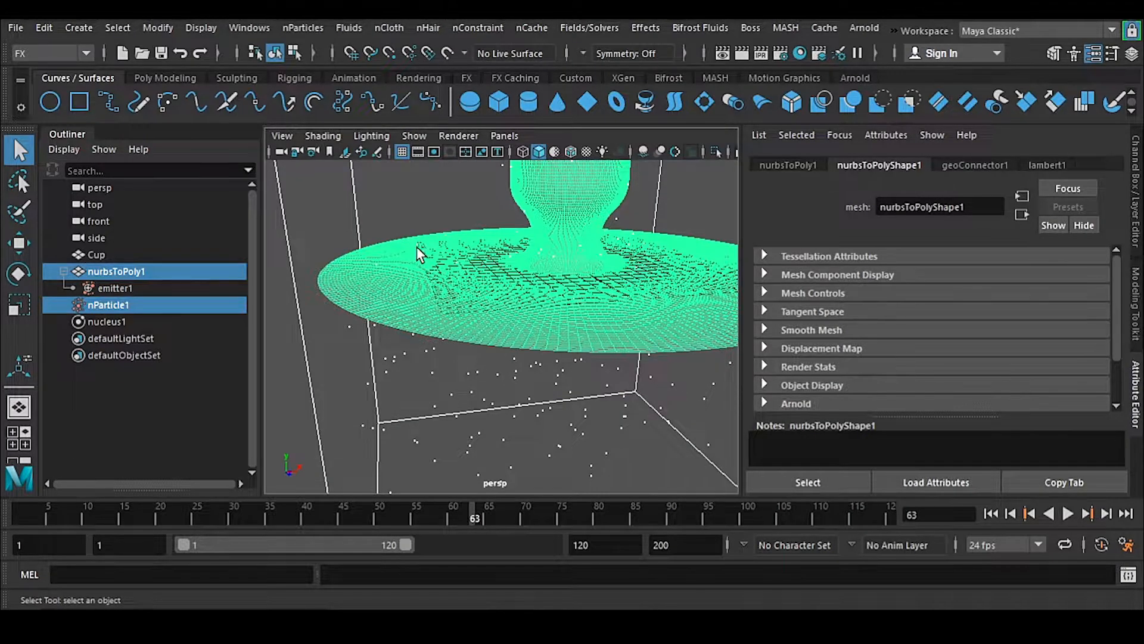
{"action": "key", "text": "f"}
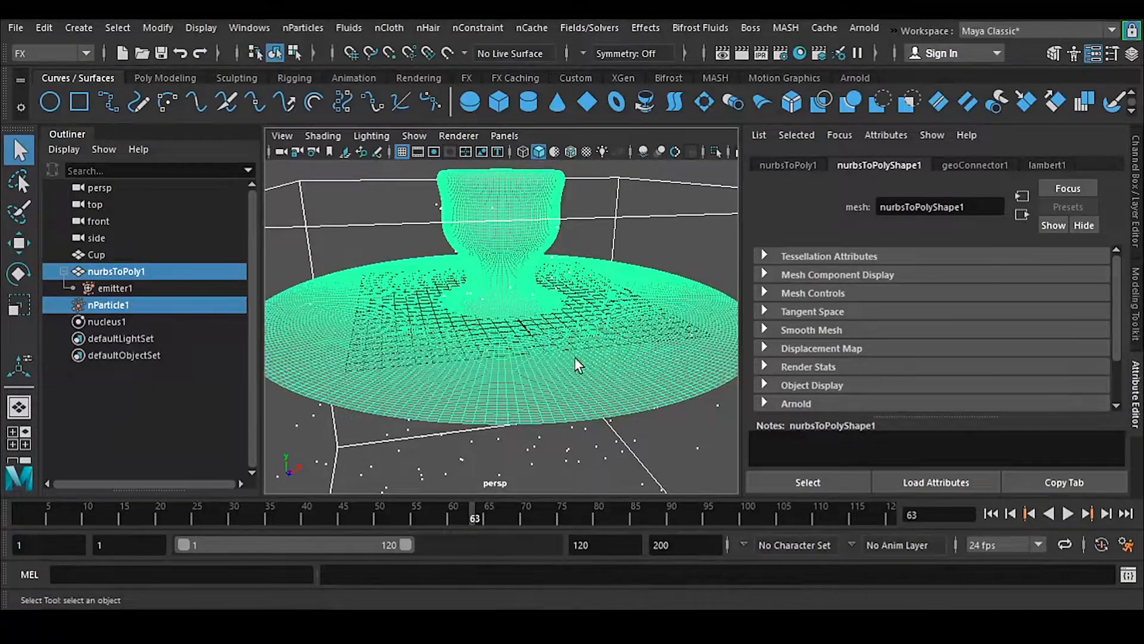
{"action": "right_click_drag", "start_coordinate": [575, 357], "coordinate": [484, 335], "text": "alt"}
{"action": "middle_click_drag", "start_coordinate": [535, 411], "coordinate": [537, 359], "text": "alt"}
{"action": "left_click_drag", "start_coordinate": [537, 359], "coordinate": [491, 369], "text": "alt"}
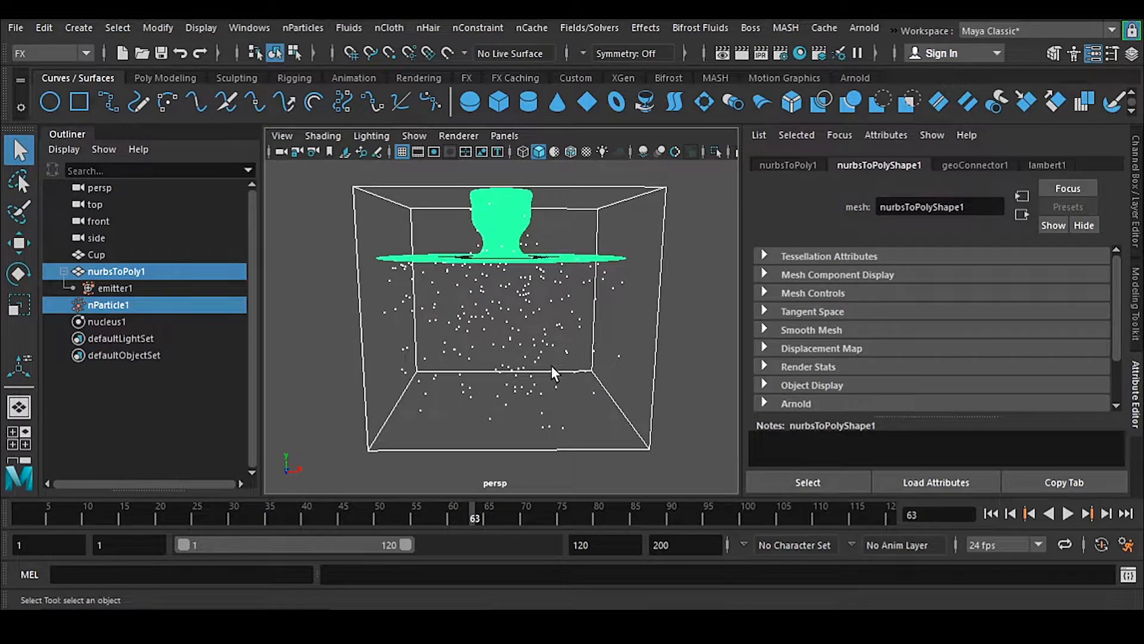
{"action": "left_click_drag", "start_coordinate": [573, 363], "coordinate": [526, 339], "text": "alt"}
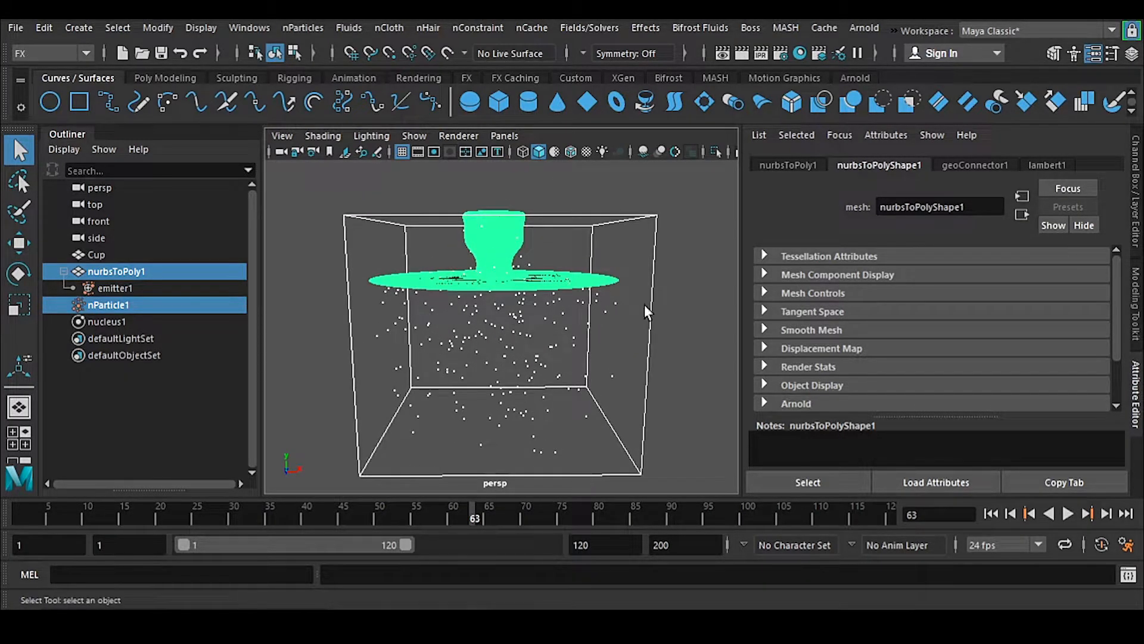
{"action": "right_click_drag", "start_coordinate": [526, 285], "coordinate": [533, 330], "text": "alt"}
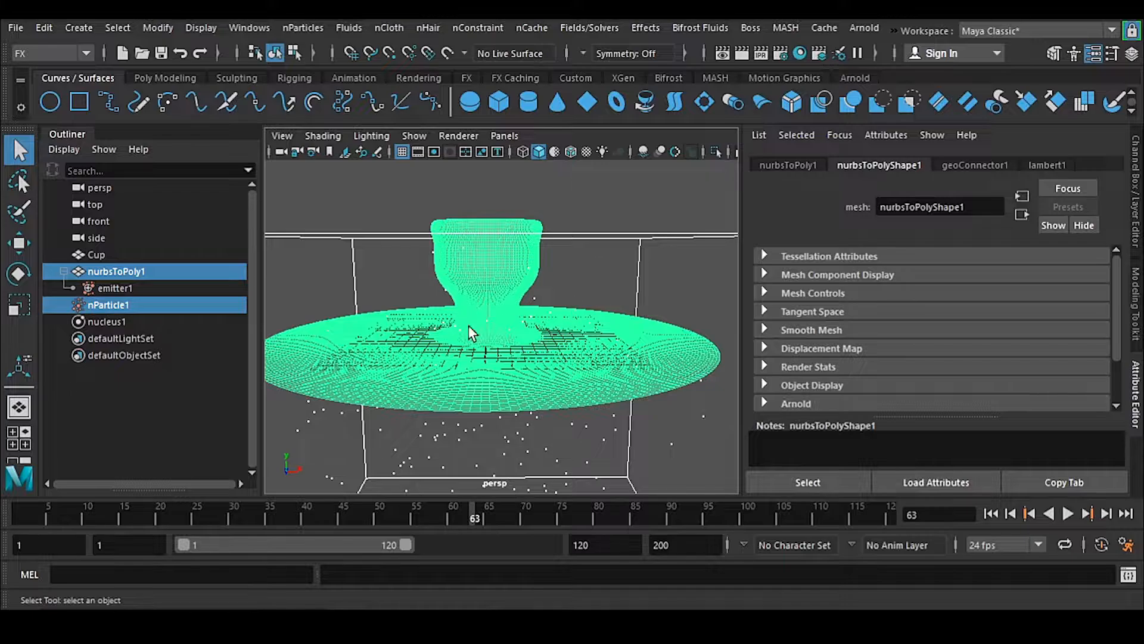
{"action": "left_click_drag", "start_coordinate": [479, 372], "coordinate": [483, 330], "text": "alt"}
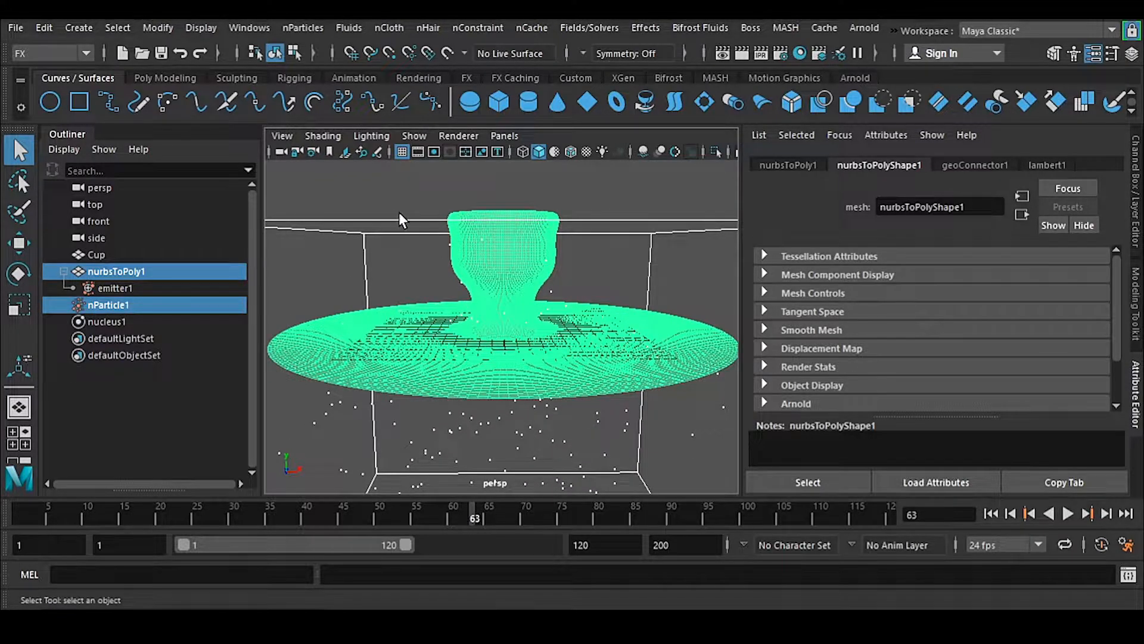
Step: Open the nParticles Goal options, clear the selection, and set the goal weight to 1
{"action": "left_click", "coordinate": [303, 26]}
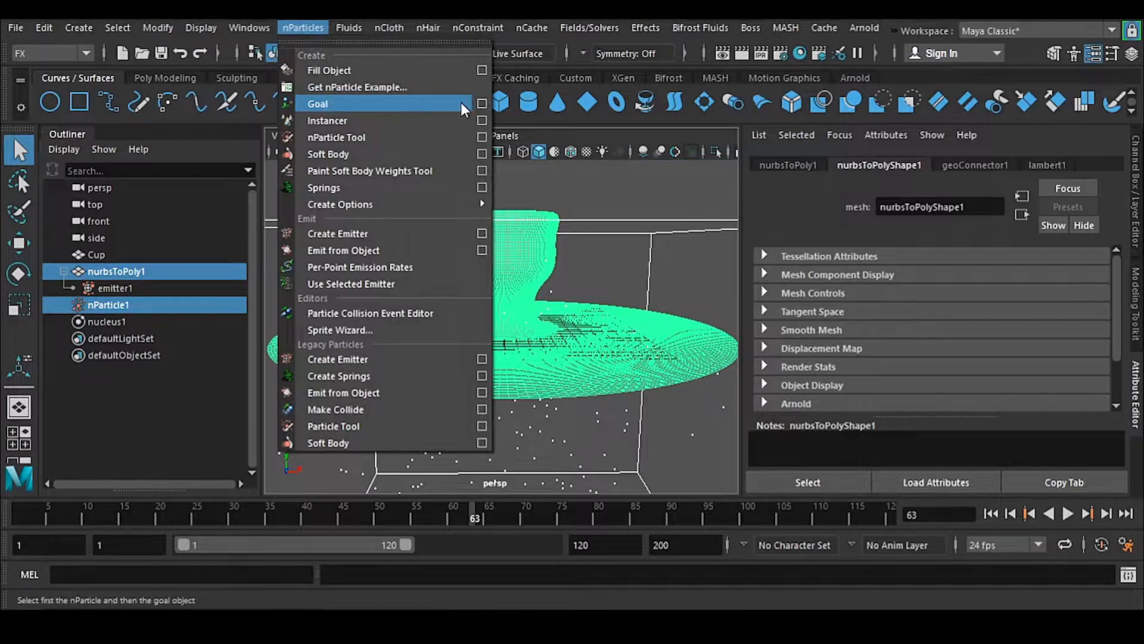
{"action": "left_click", "coordinate": [482, 105]}
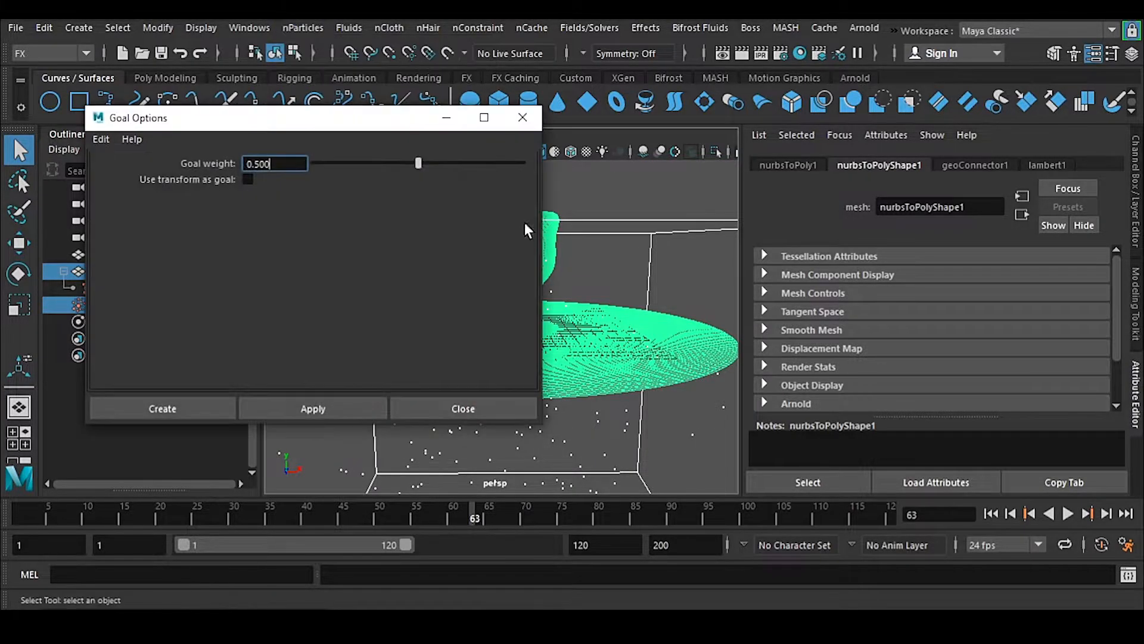
{"action": "left_click_drag", "start_coordinate": [335, 127], "coordinate": [888, 129]}
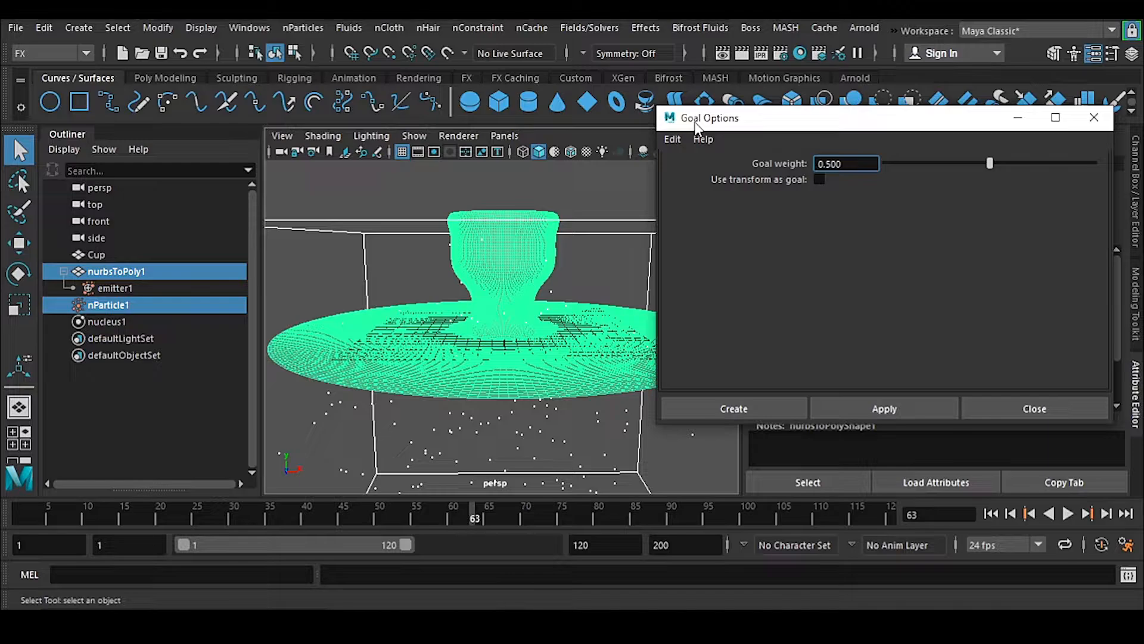
{"action": "left_click", "coordinate": [354, 398]}
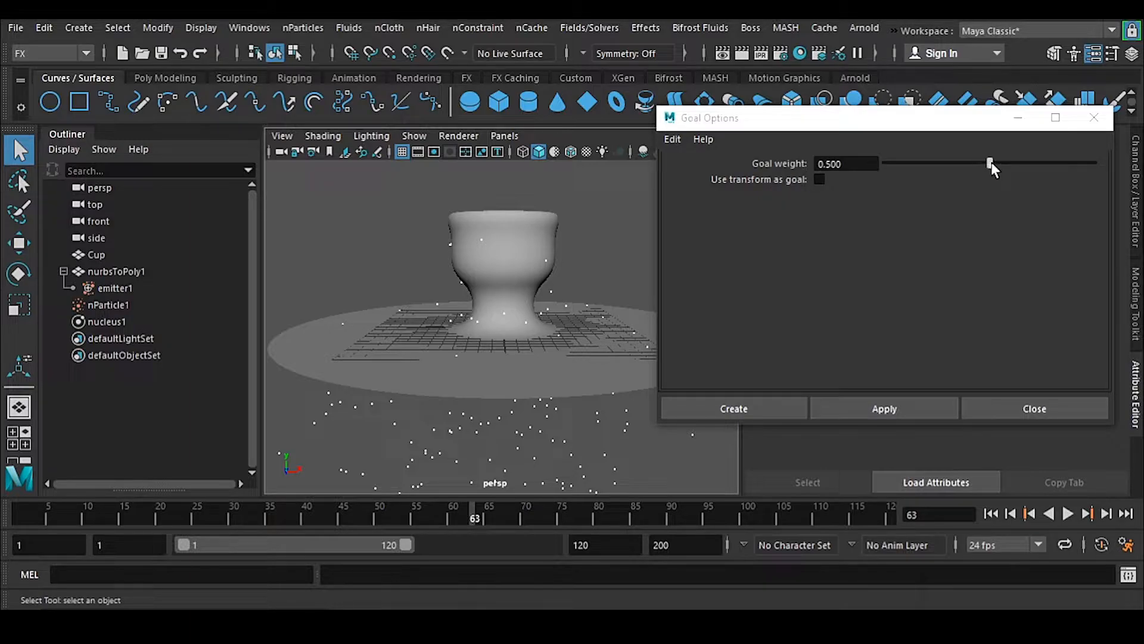
{"action": "left_click_drag", "start_coordinate": [990, 164], "coordinate": [1096, 163]}
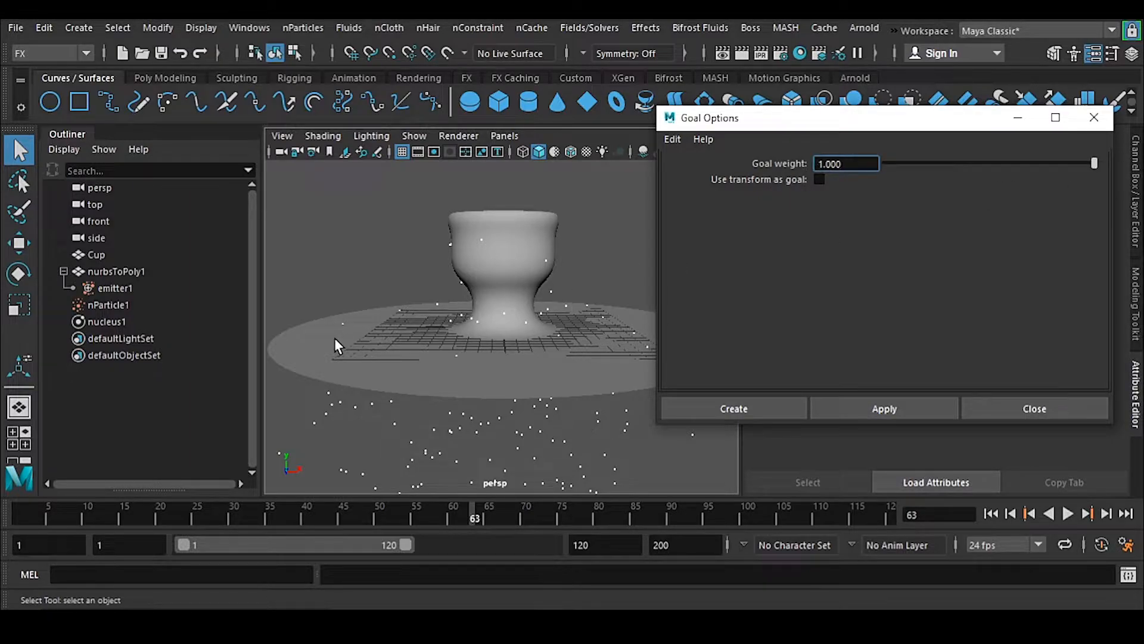
Step: Select nParticle1 first and the nurbsToPoly1 mesh second, and create the goal between them
{"action": "left_click", "coordinate": [298, 346]}
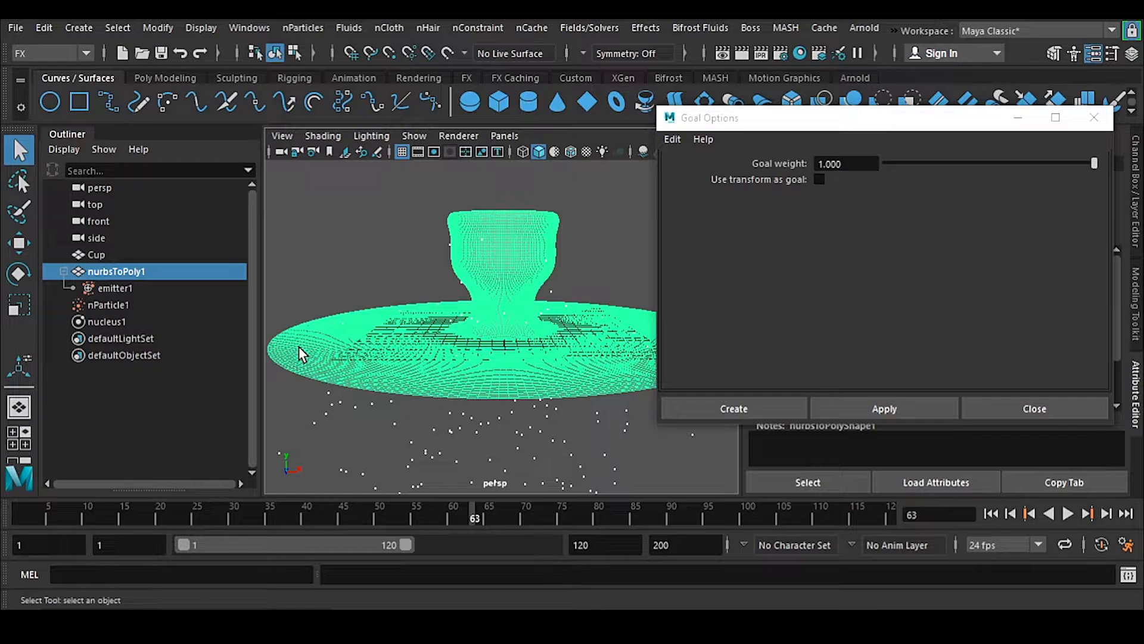
{"action": "left_click", "coordinate": [853, 163]}
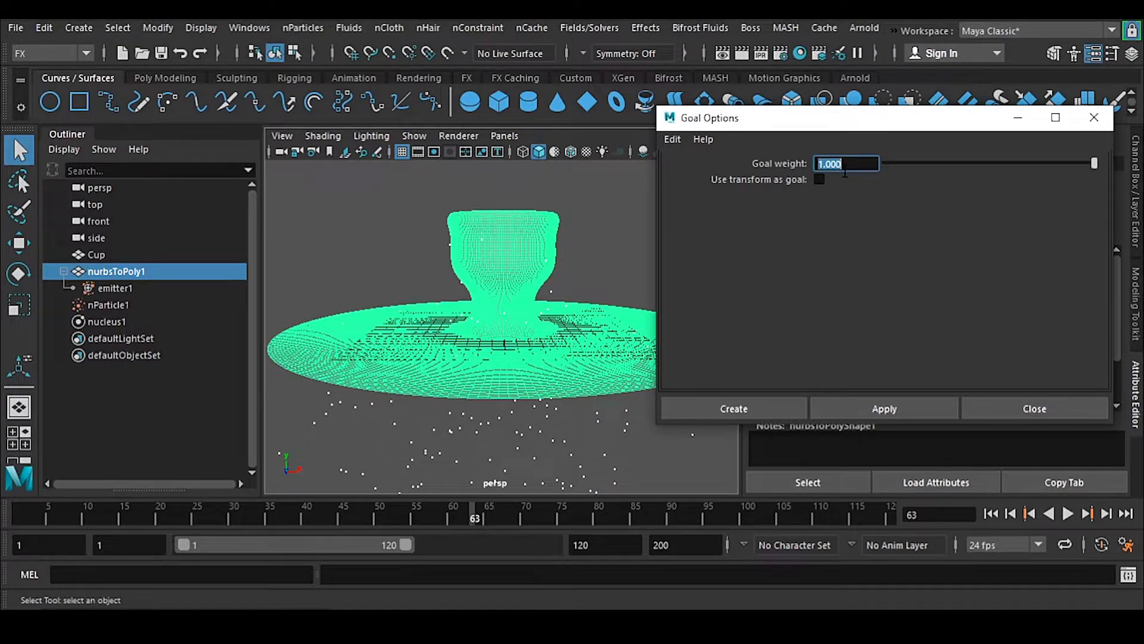
{"action": "left_click", "coordinate": [338, 442]}
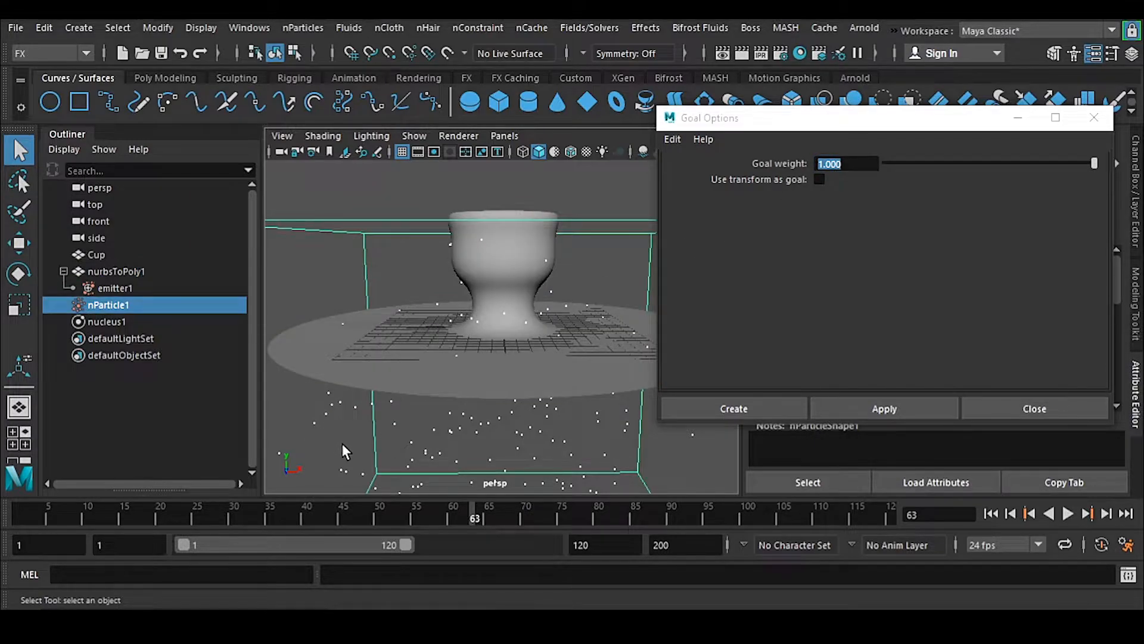
{"action": "left_click", "coordinate": [296, 345], "text": "shift"}
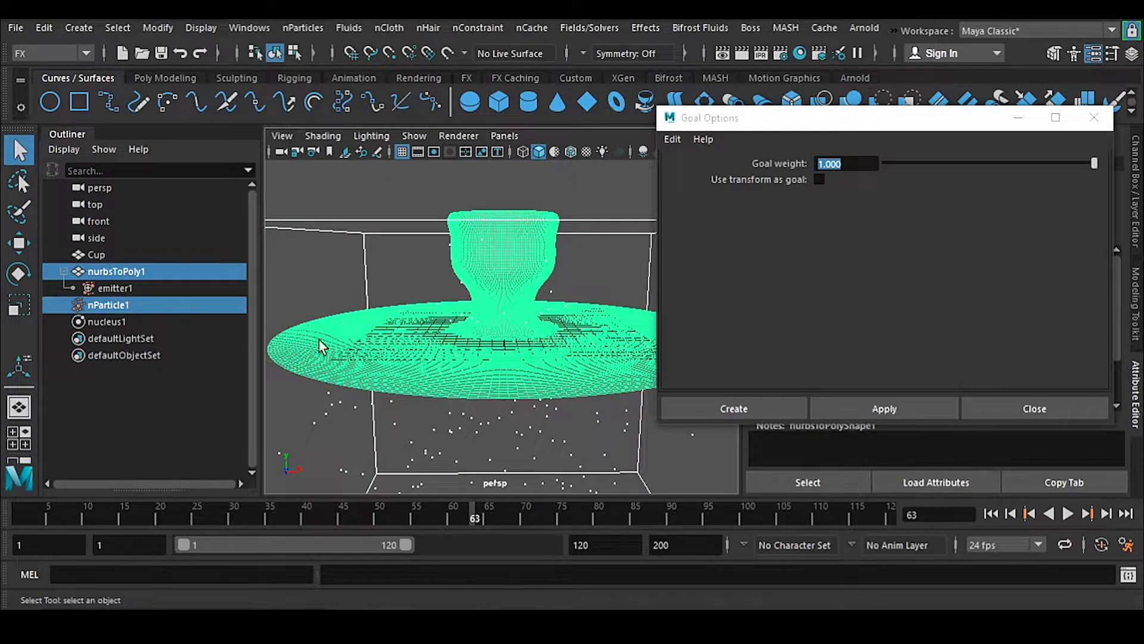
{"action": "left_click", "coordinate": [762, 409]}
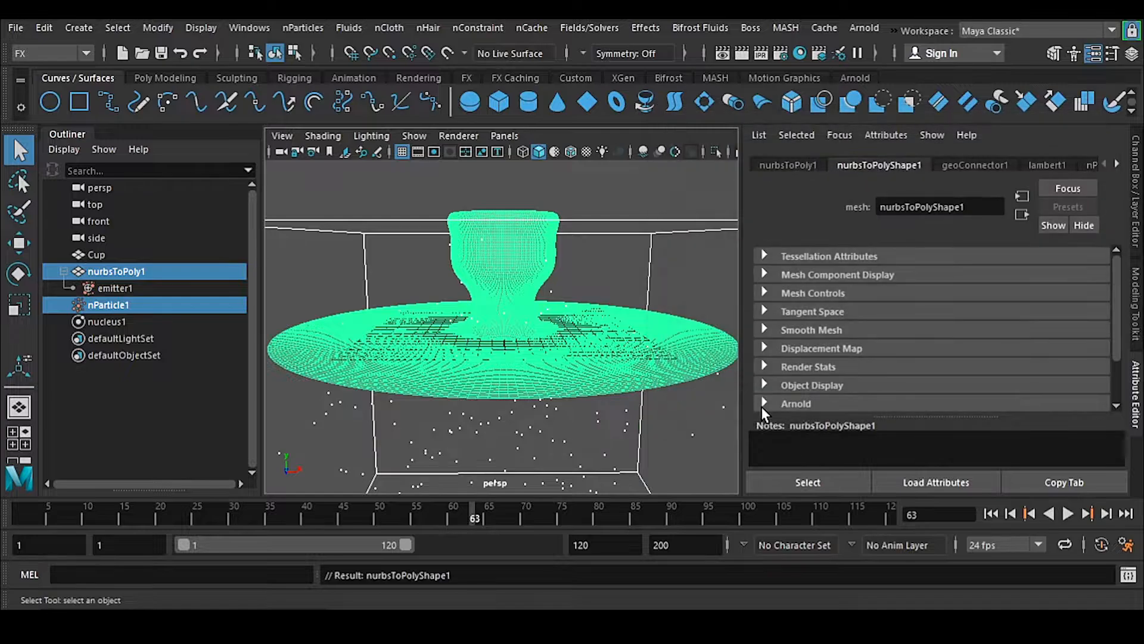
Step: Clear the selection, rewind to frame 1, and play the simulation to about frame 65
{"action": "left_click", "coordinate": [614, 184]}
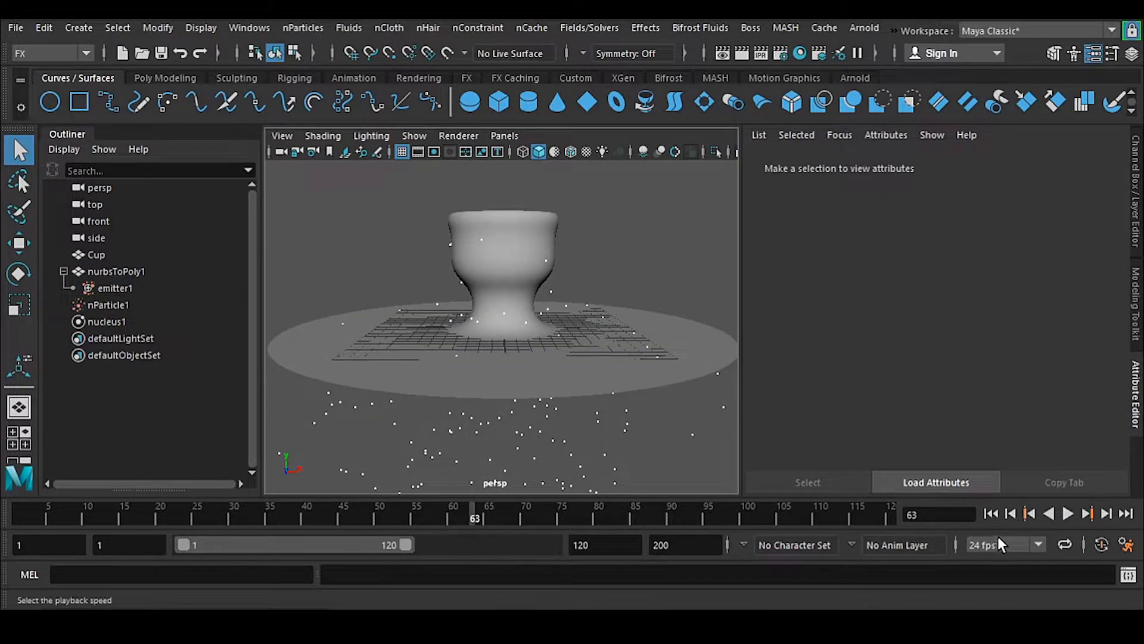
{"action": "left_click", "coordinate": [991, 512]}
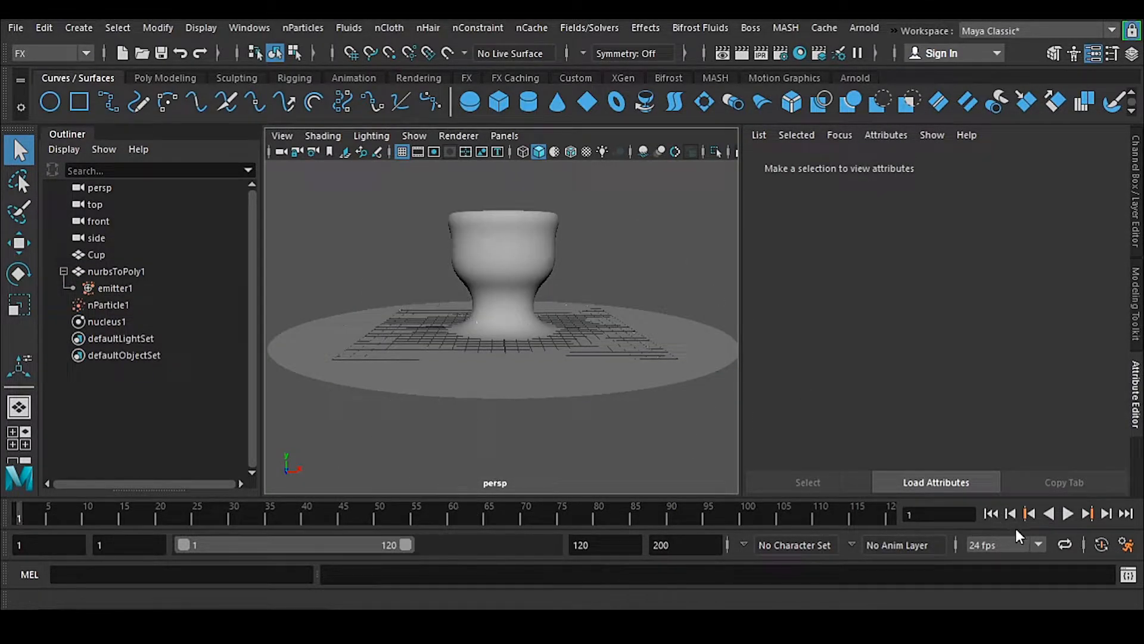
{"action": "left_click", "coordinate": [1065, 514]}
{"action": "left_click", "coordinate": [1065, 513]}
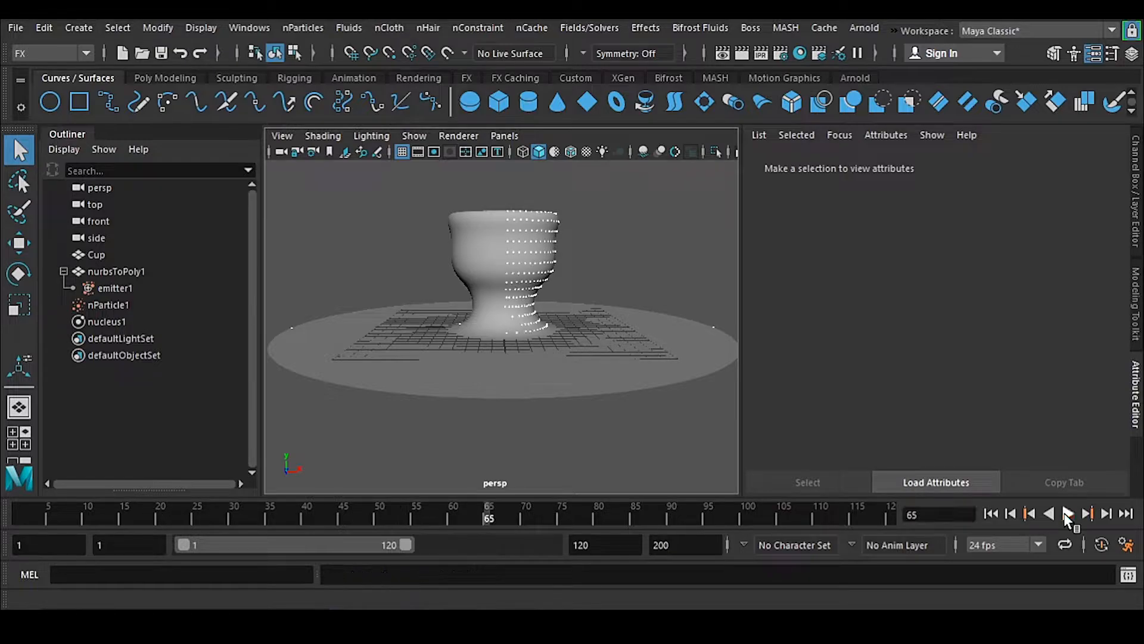
Step: Examine the particle placement on the cup from several angles and distances, and save the scene
{"action": "left_click_drag", "start_coordinate": [525, 312], "coordinate": [539, 361], "text": "alt"}
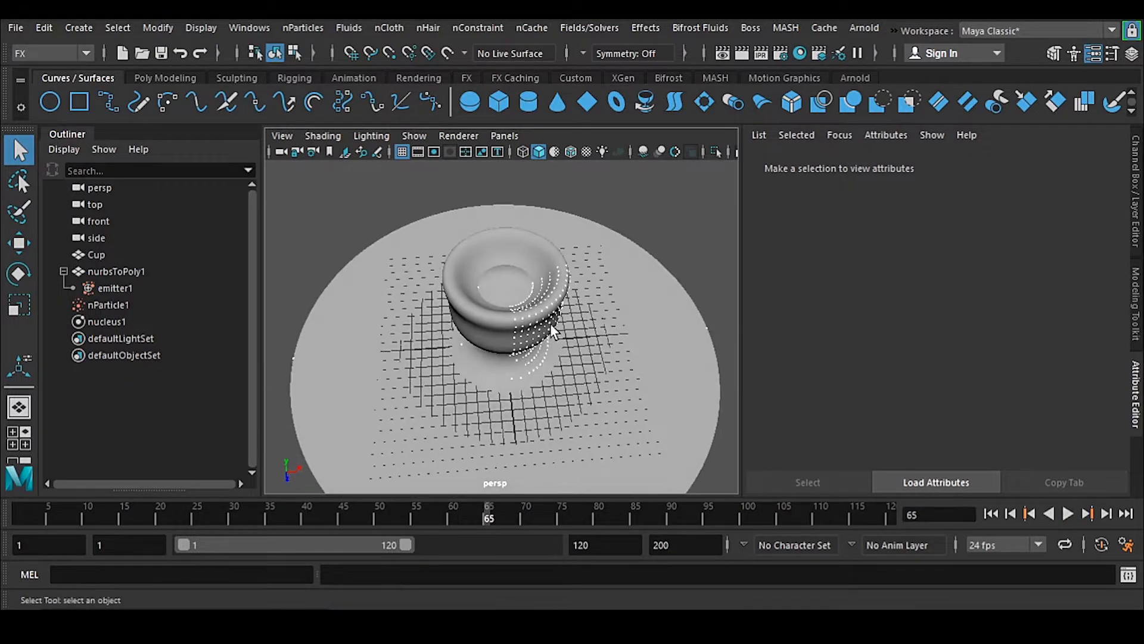
{"action": "right_click_drag", "start_coordinate": [561, 263], "coordinate": [598, 363], "text": "alt"}
{"action": "left_click", "coordinate": [673, 374]}
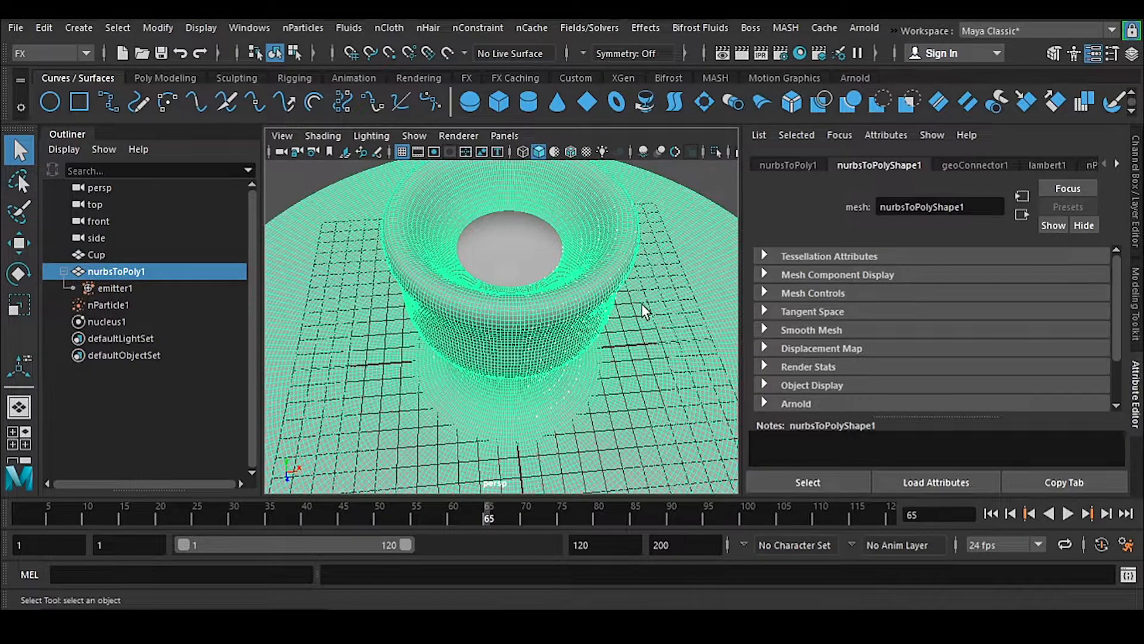
{"action": "left_click_drag", "start_coordinate": [613, 373], "coordinate": [596, 316], "text": "alt"}
{"action": "right_click_drag", "start_coordinate": [584, 316], "coordinate": [488, 269], "text": "alt"}
{"action": "left_click", "coordinate": [635, 282]}
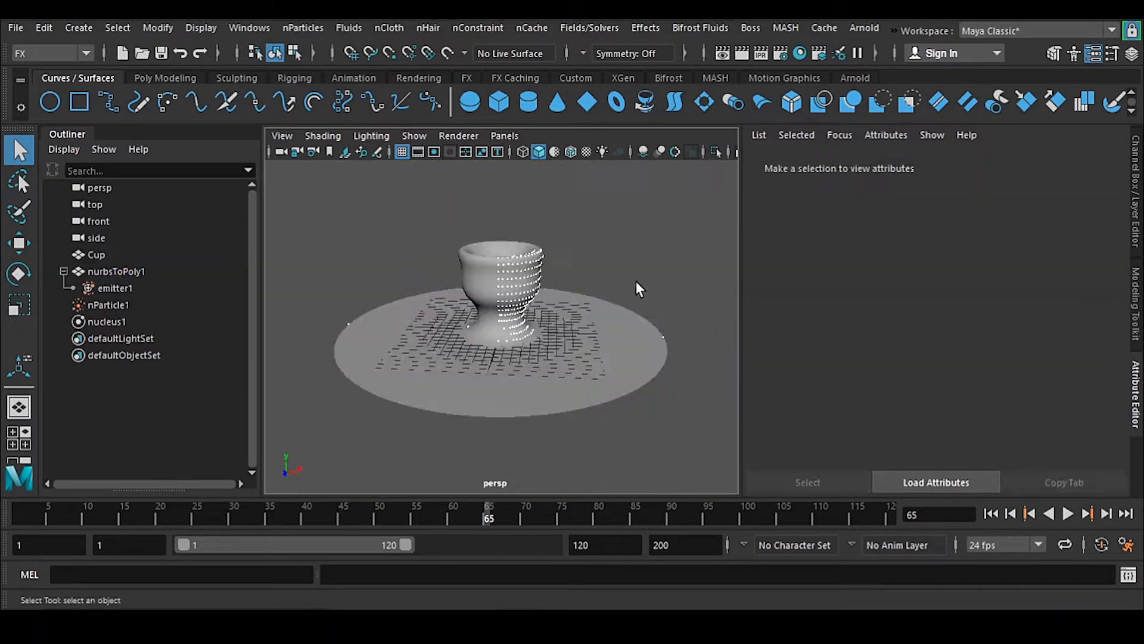
{"action": "left_click_drag", "start_coordinate": [617, 405], "coordinate": [528, 282], "text": "alt"}
{"action": "left_click_drag", "start_coordinate": [548, 322], "coordinate": [554, 424], "text": "alt"}
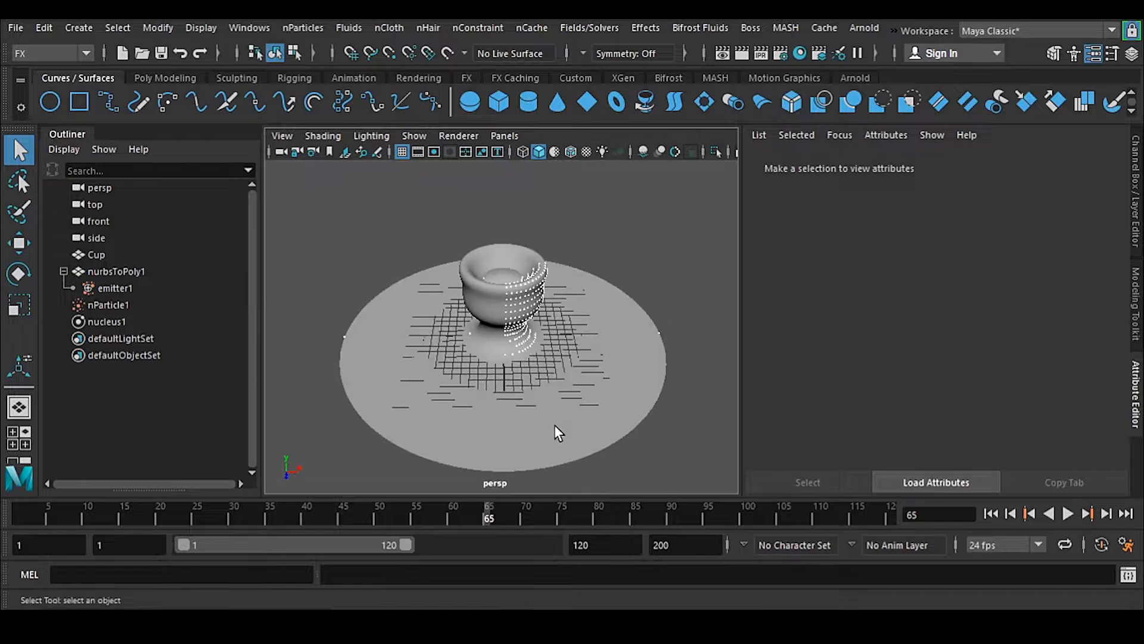
{"action": "right_click_drag", "start_coordinate": [503, 271], "coordinate": [563, 324], "text": "alt"}
{"action": "middle_click_drag", "start_coordinate": [566, 205], "coordinate": [513, 289], "text": "alt"}
{"action": "right_click_drag", "start_coordinate": [513, 289], "coordinate": [554, 425], "text": "alt"}
{"action": "left_click_drag", "start_coordinate": [553, 426], "coordinate": [622, 297], "text": "alt"}
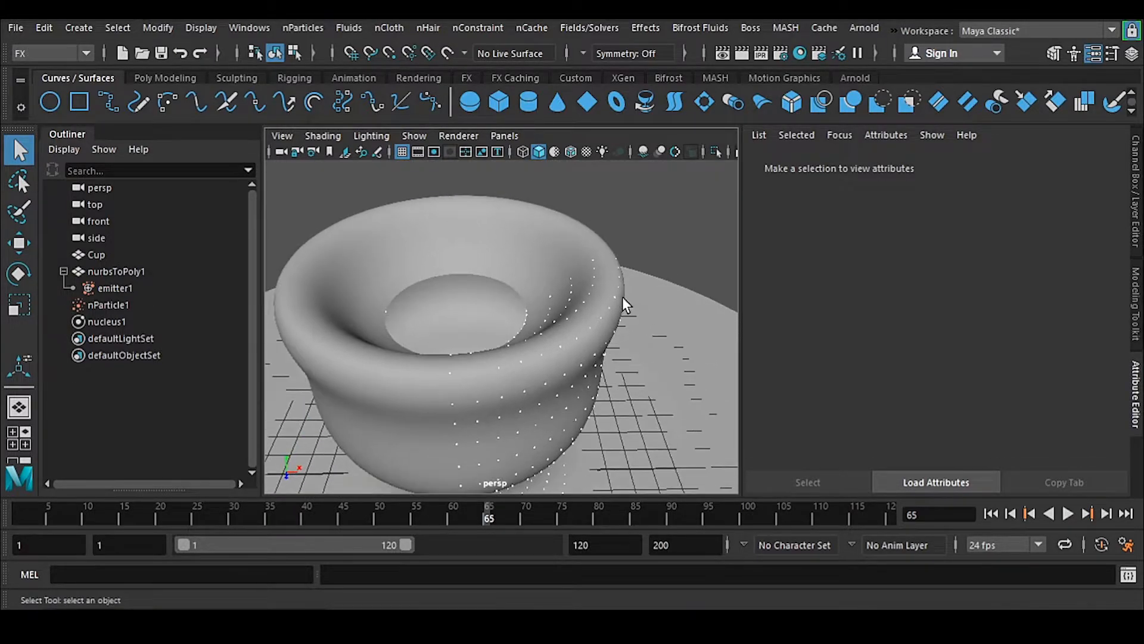
{"action": "left_click_drag", "start_coordinate": [608, 353], "coordinate": [641, 396], "text": "alt"}
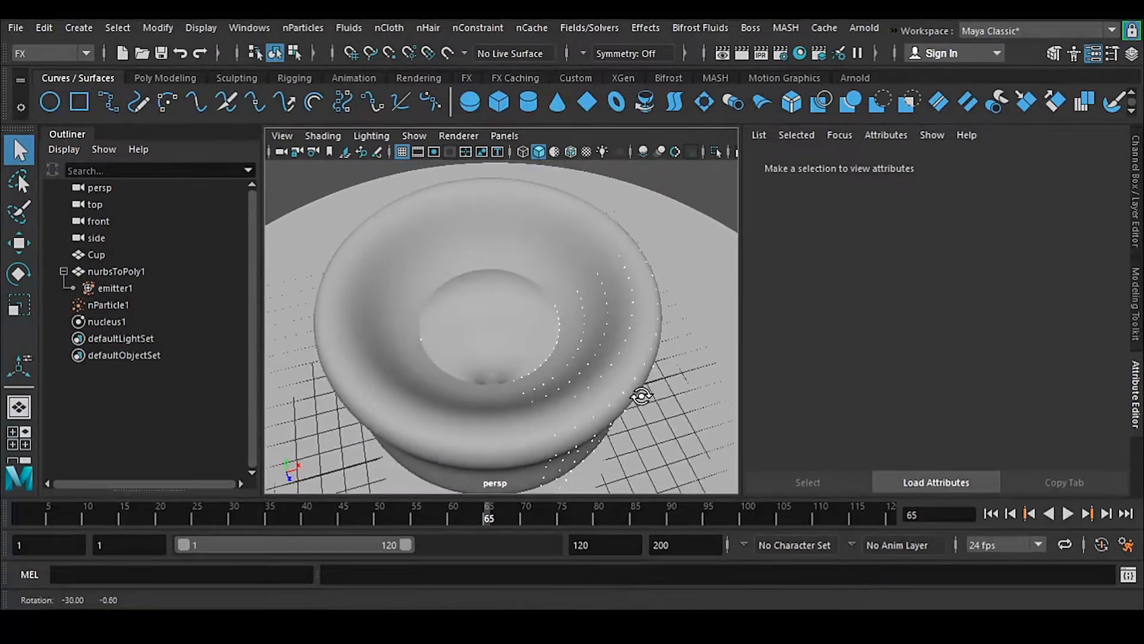
{"action": "left_click_drag", "start_coordinate": [625, 436], "coordinate": [548, 340], "text": "alt"}
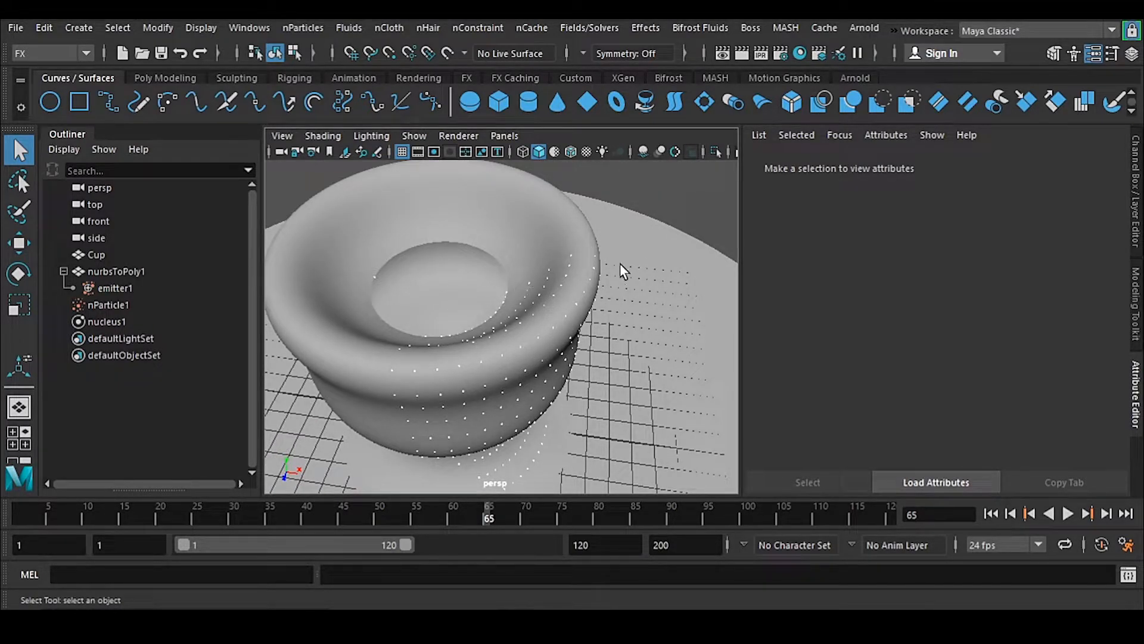
{"action": "scroll", "coordinate": [682, 353], "scroll_direction": "down", "scroll_amount": 5}
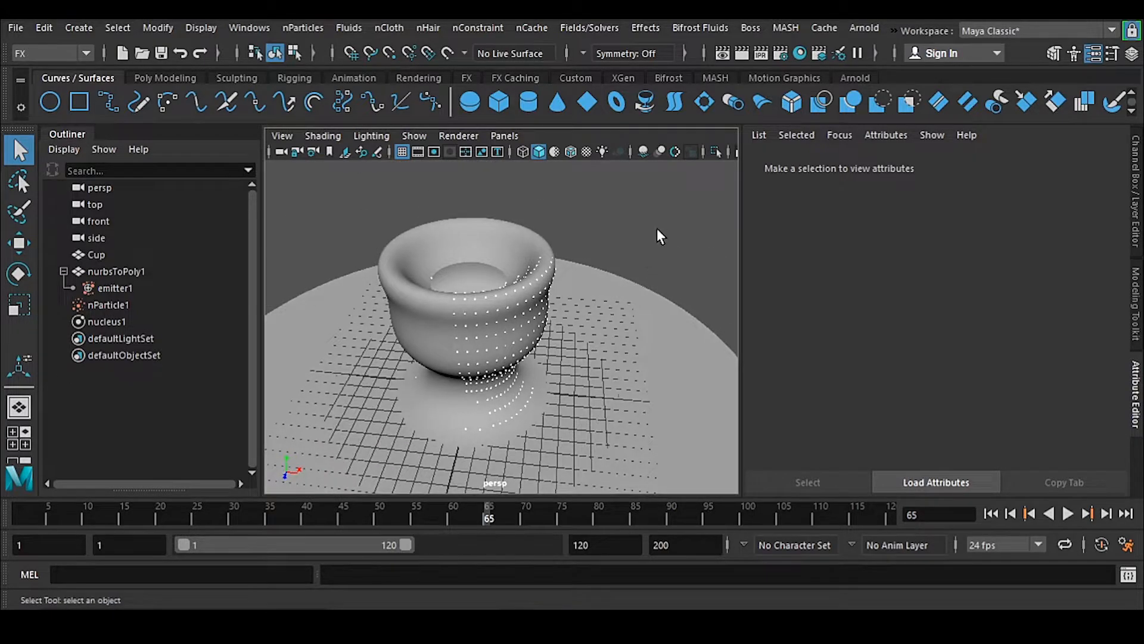
{"action": "key", "text": "ctrl+s"}
{"action": "left_click_drag", "start_coordinate": [545, 391], "coordinate": [558, 357], "text": "alt"}
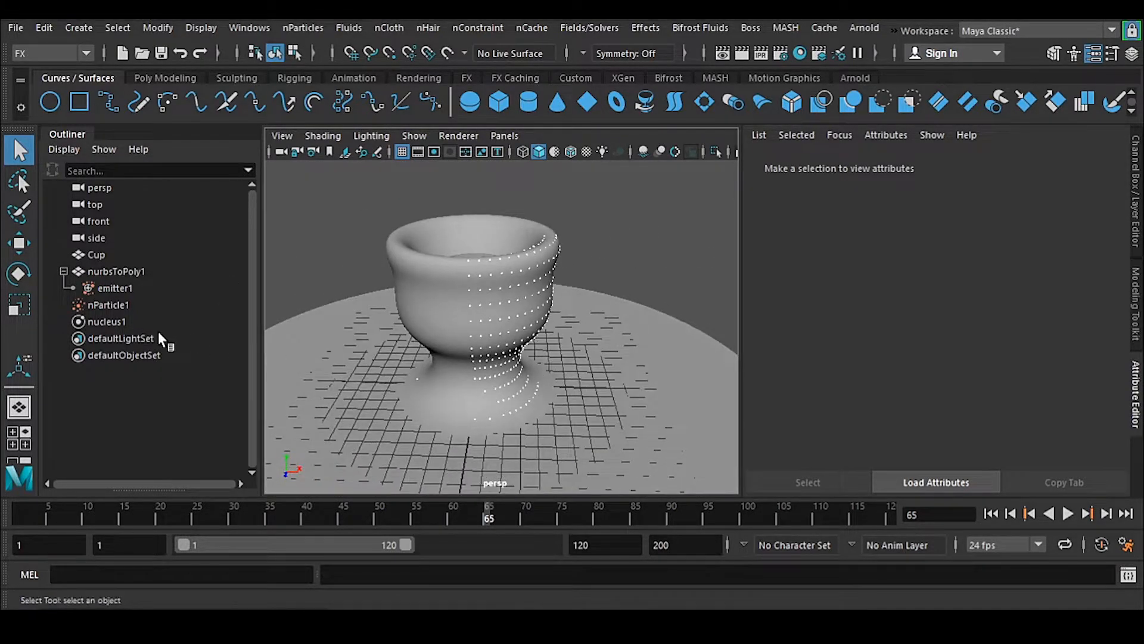
Step: Select nParticle1 and expand the Per Particle (Array) Attributes and Add Dynamic Attributes sections of its shape
{"action": "left_click", "coordinate": [119, 303]}
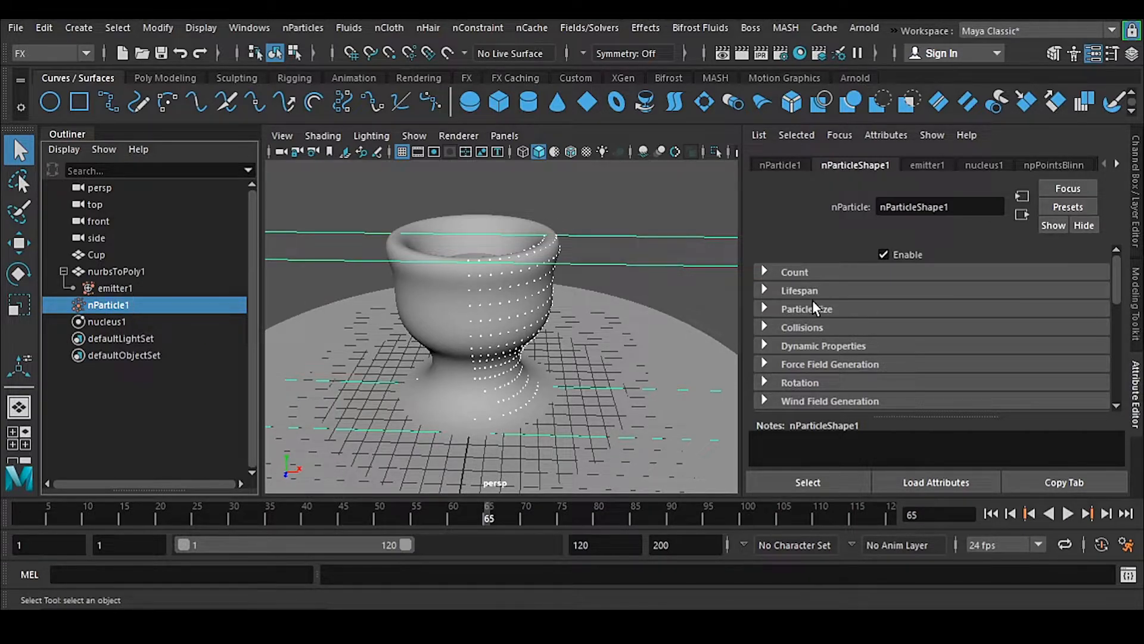
{"action": "scroll", "coordinate": [847, 304], "scroll_direction": "down", "scroll_amount": 5}
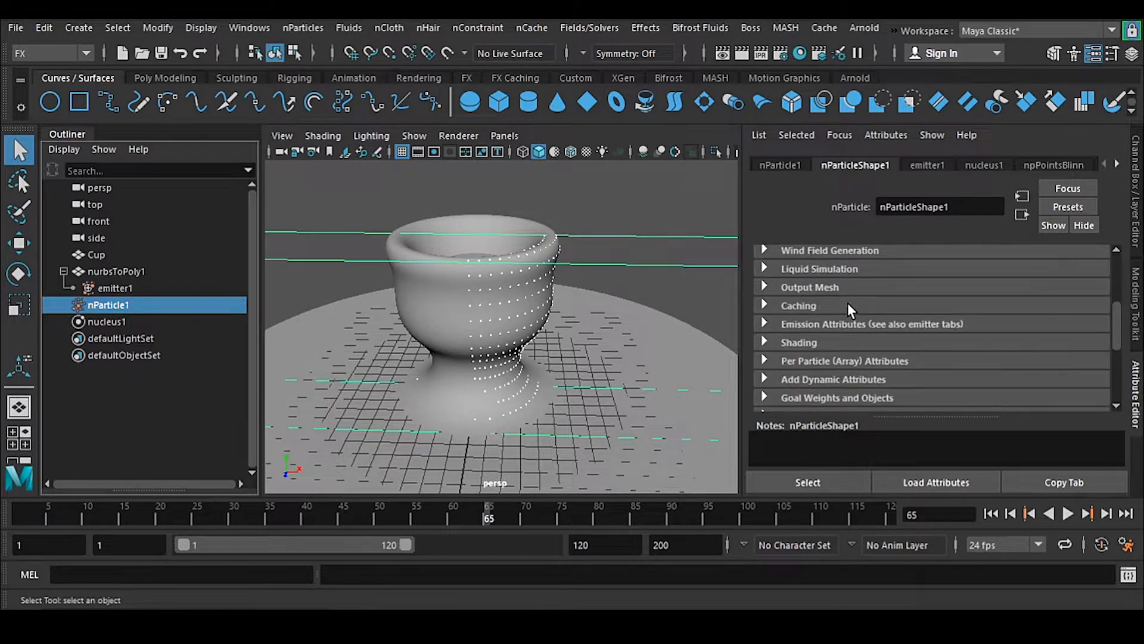
{"action": "scroll", "coordinate": [842, 351], "scroll_direction": "down", "scroll_amount": 3}
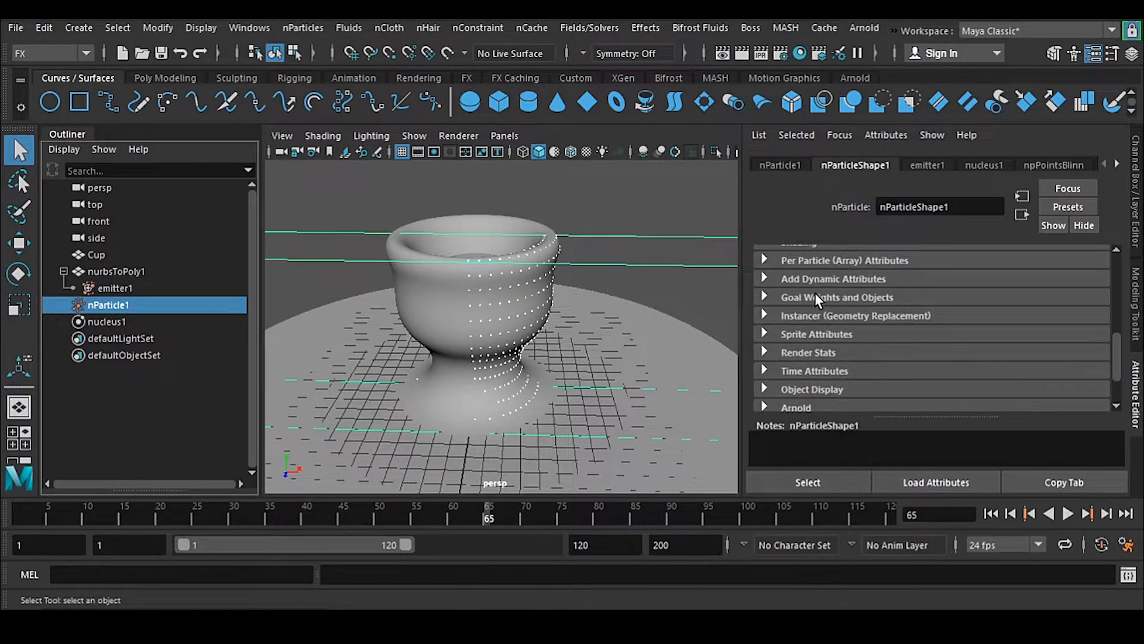
{"action": "left_click", "coordinate": [811, 281]}
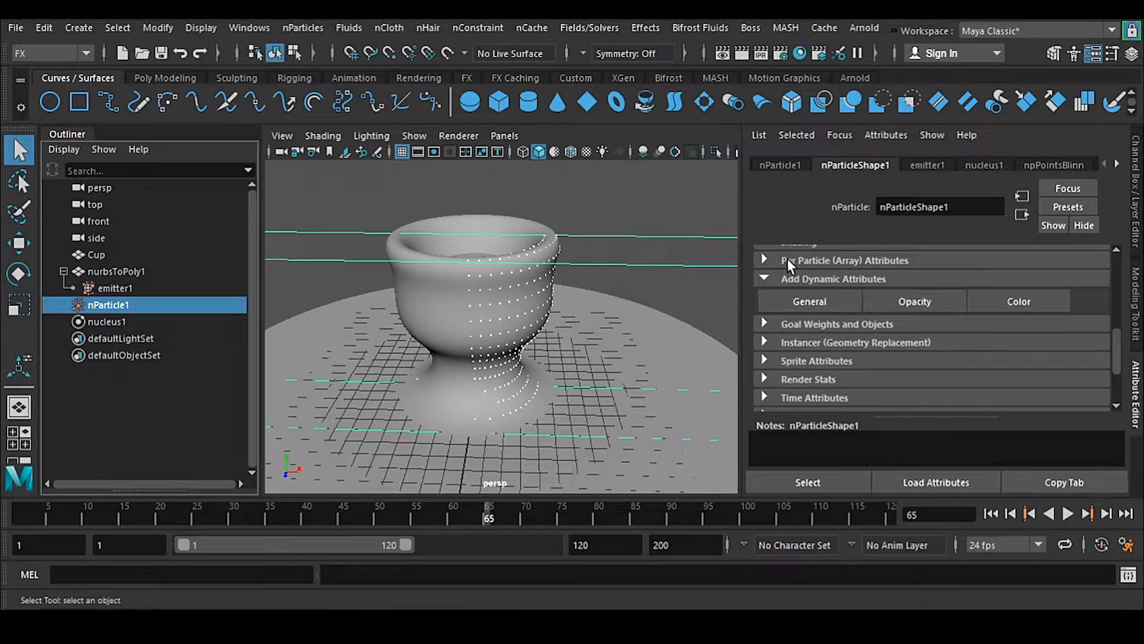
{"action": "left_click", "coordinate": [874, 260]}
{"action": "scroll", "coordinate": [896, 312], "scroll_direction": "down", "scroll_amount": 5}
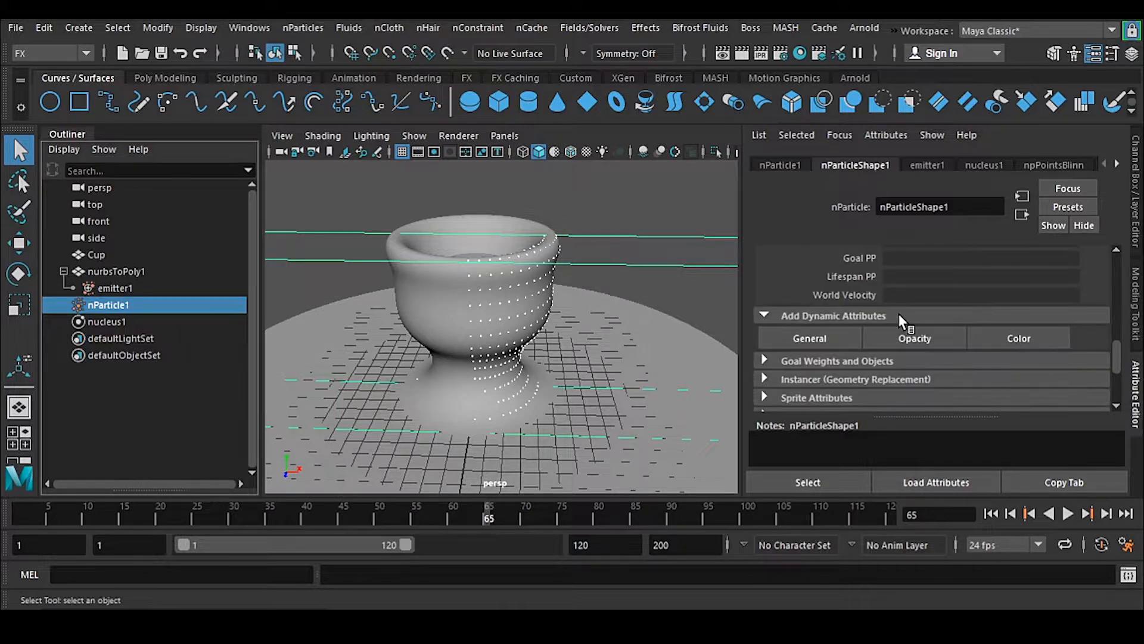
{"action": "scroll", "coordinate": [900, 316], "scroll_direction": "up", "scroll_amount": 2}
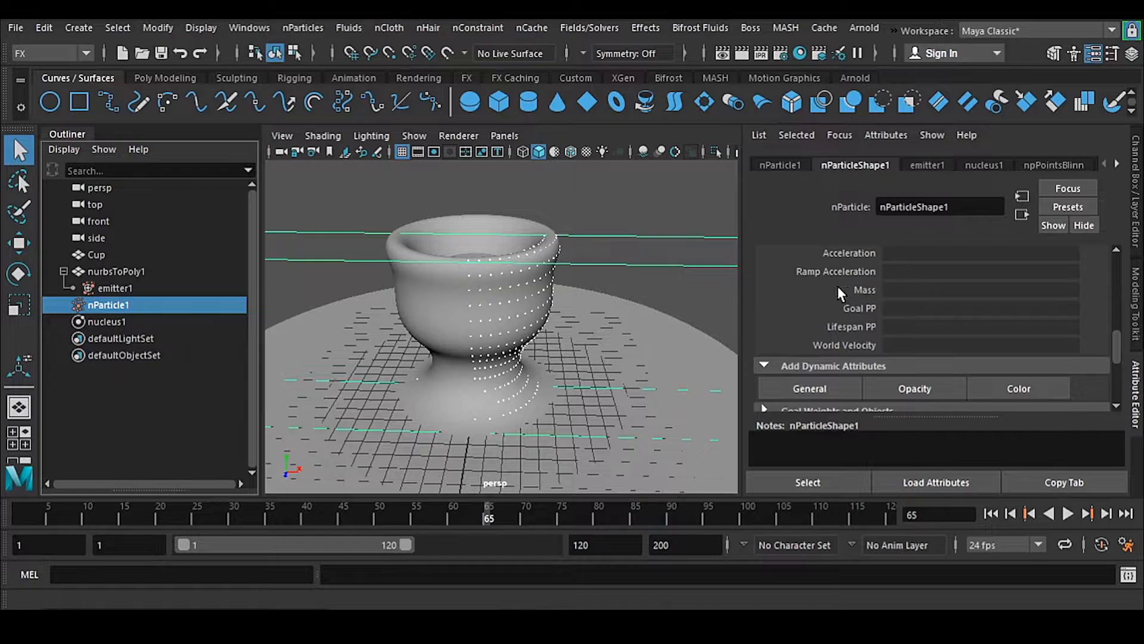
Step: Add the goalU and goalV particle attributes to nParticleShape1
{"action": "left_click", "coordinate": [826, 387]}
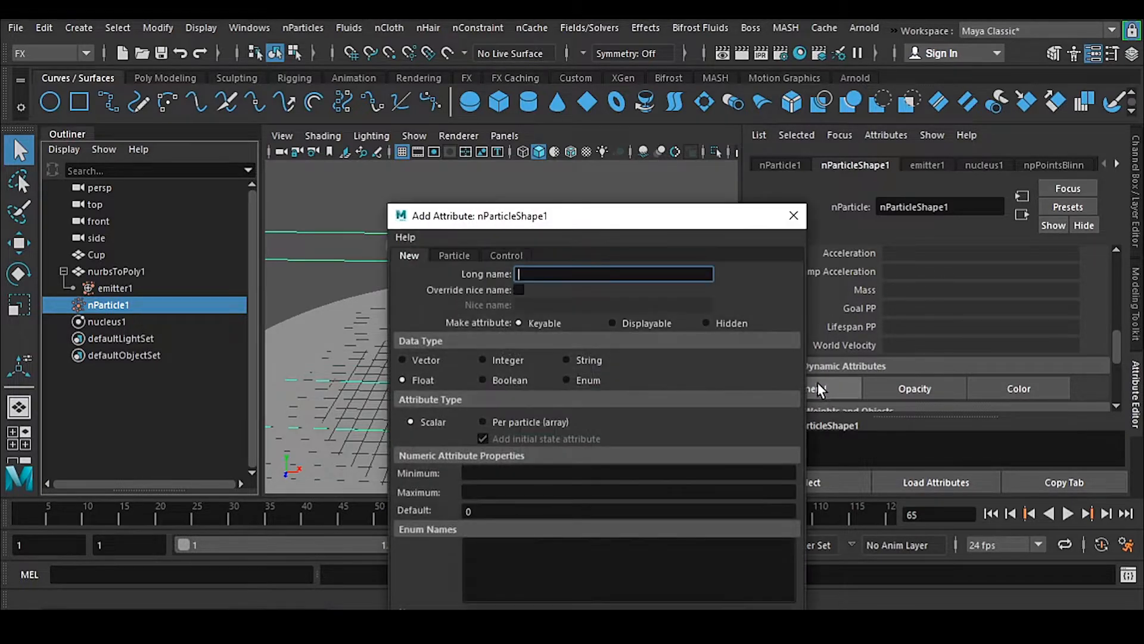
{"action": "left_click_drag", "start_coordinate": [574, 222], "coordinate": [396, 80]}
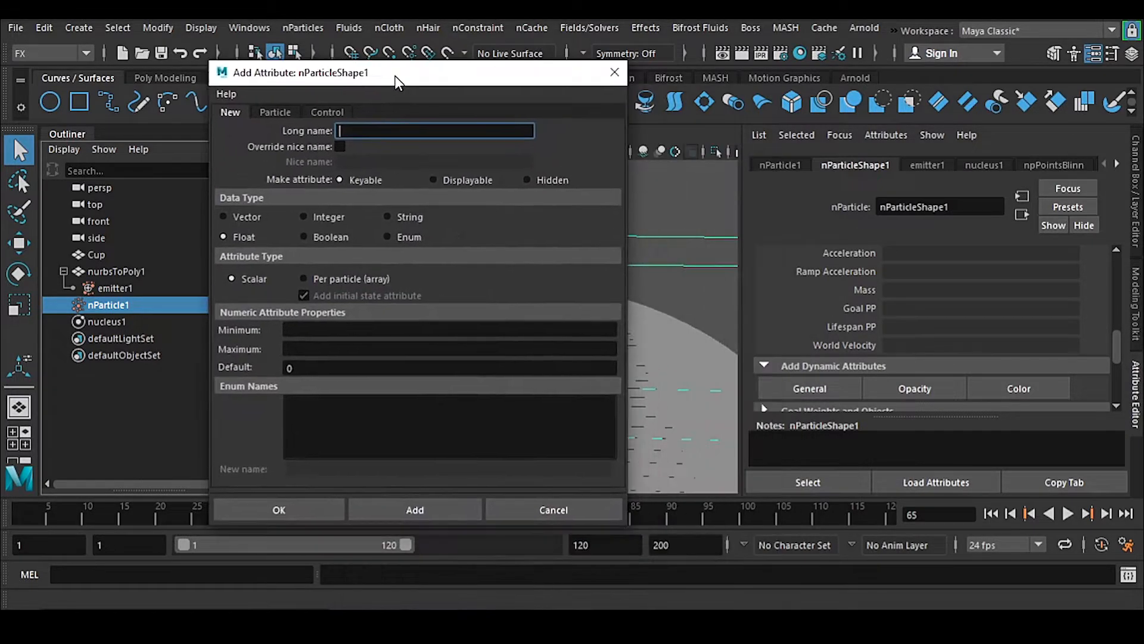
{"action": "left_click", "coordinate": [270, 112]}
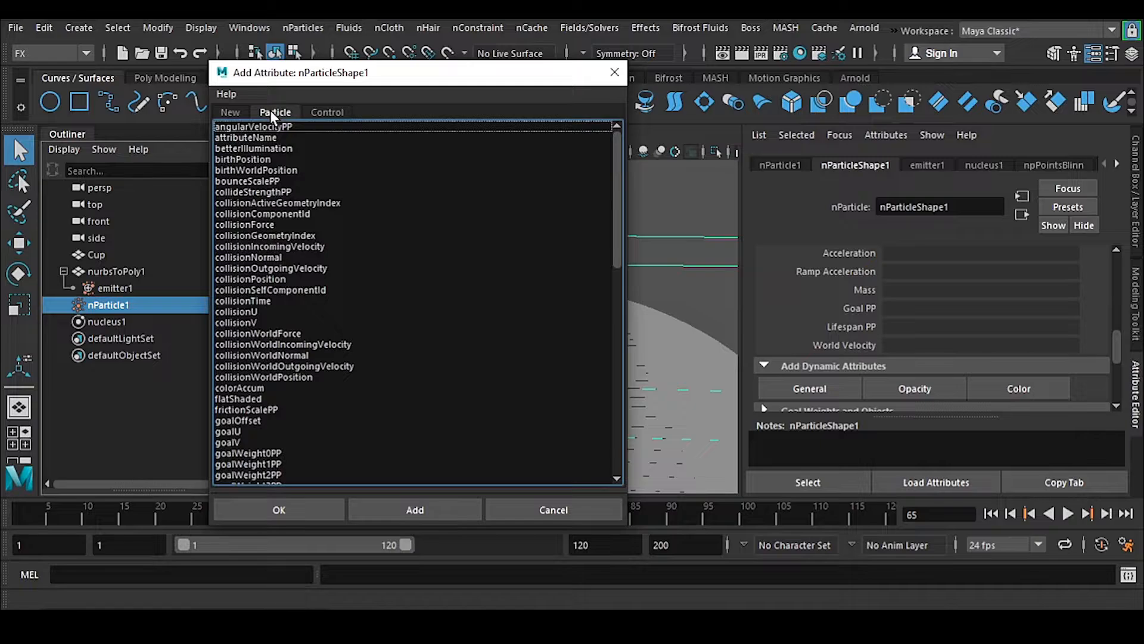
{"action": "left_click", "coordinate": [242, 433]}
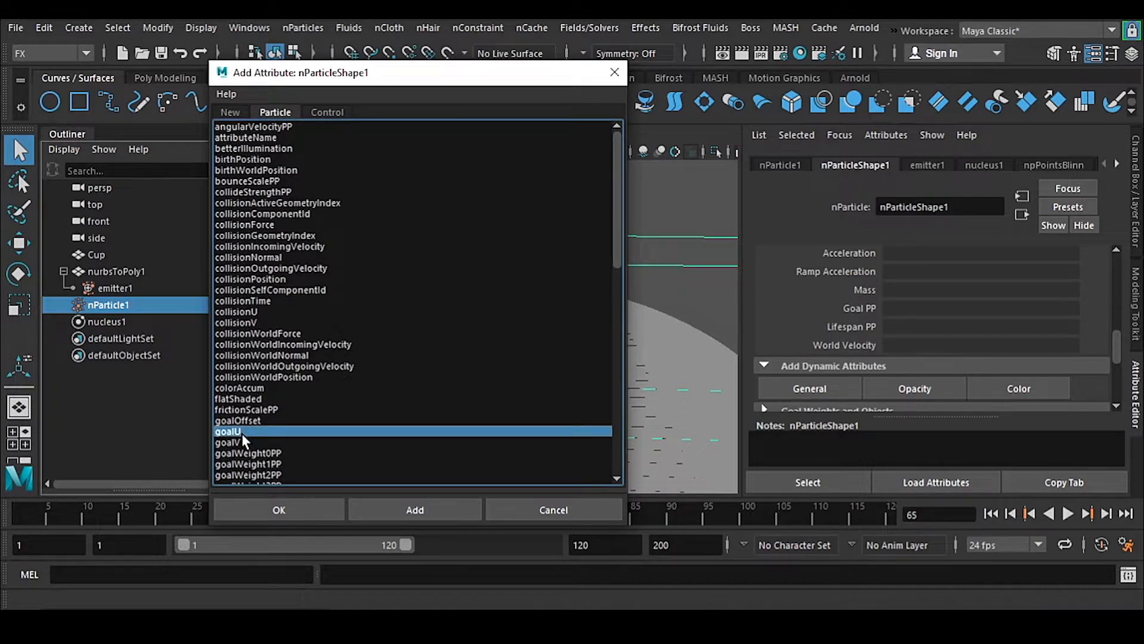
{"action": "left_click", "coordinate": [246, 441], "text": "ctrl"}
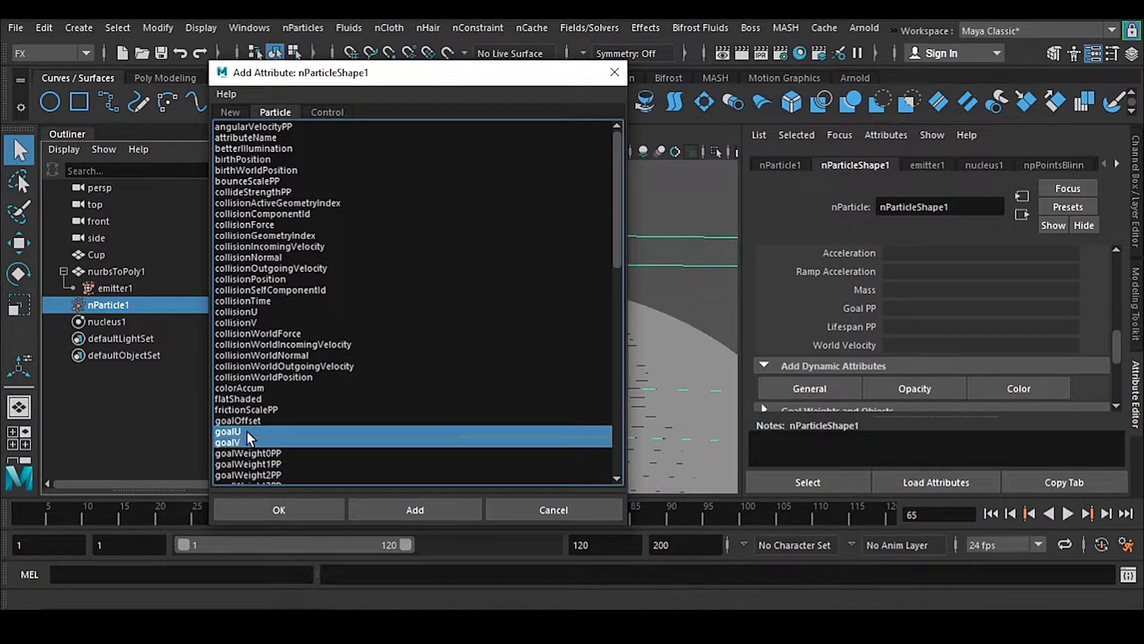
{"action": "left_click", "coordinate": [290, 508]}
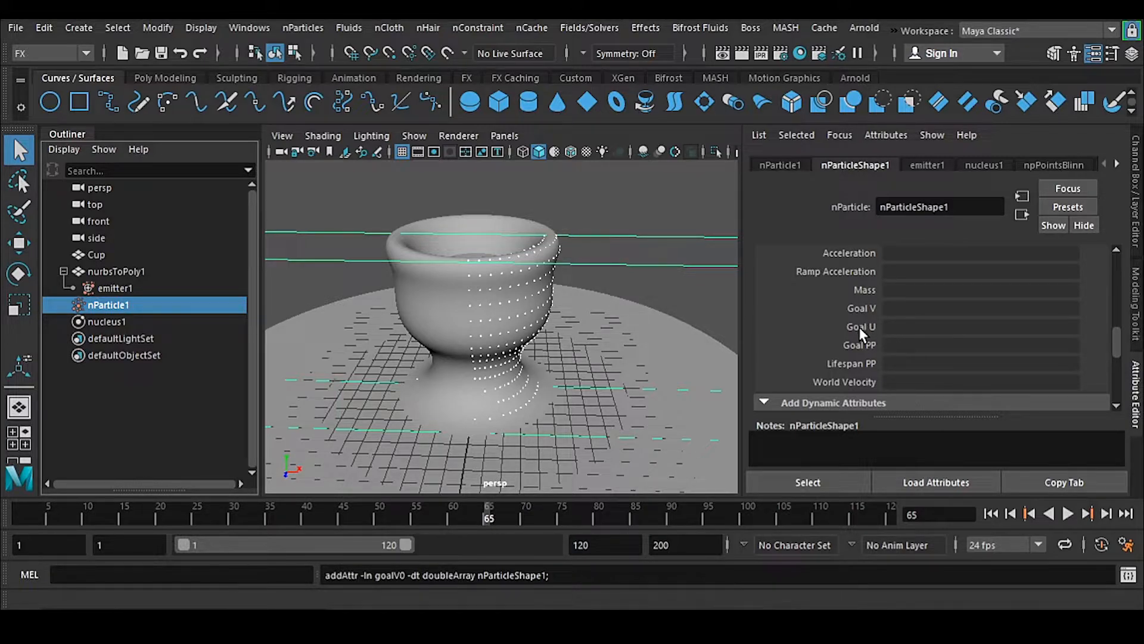
Step: Create a ramp on the per-particle Goal U attribute and check for it among the Hypershade textures
{"action": "right_click", "coordinate": [935, 326]}
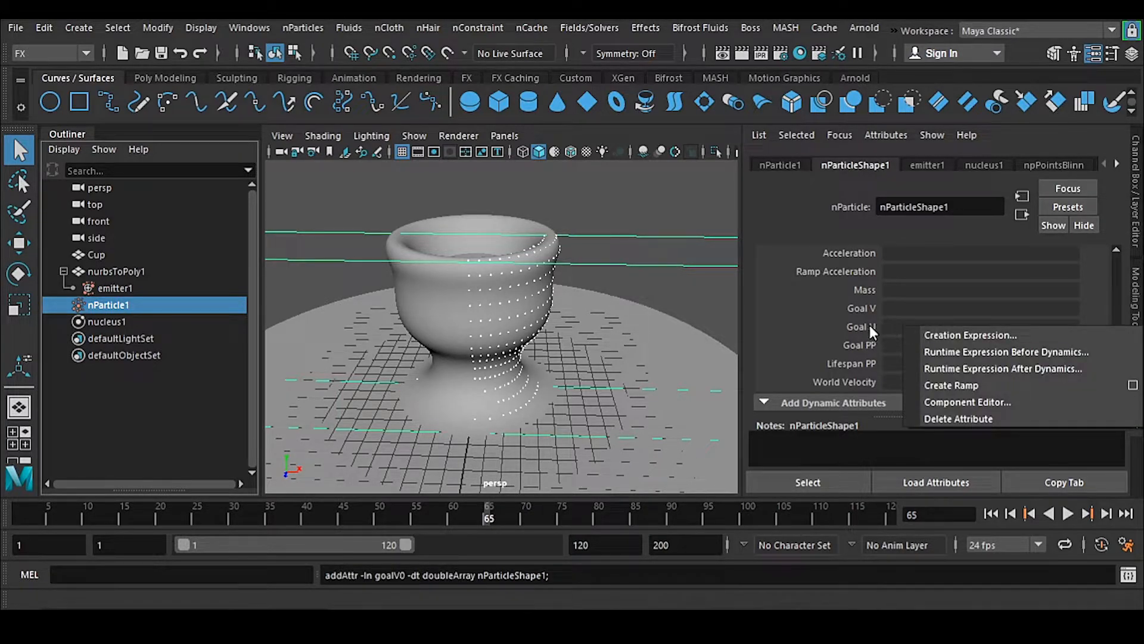
{"action": "left_click", "coordinate": [993, 388]}
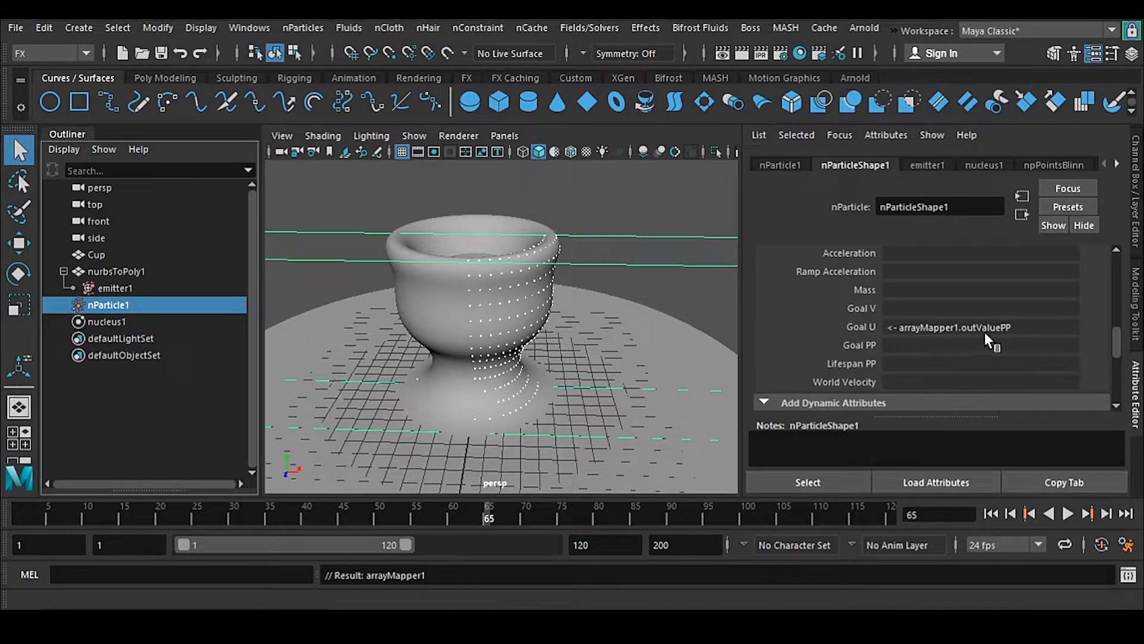
{"action": "left_click", "coordinate": [800, 53]}
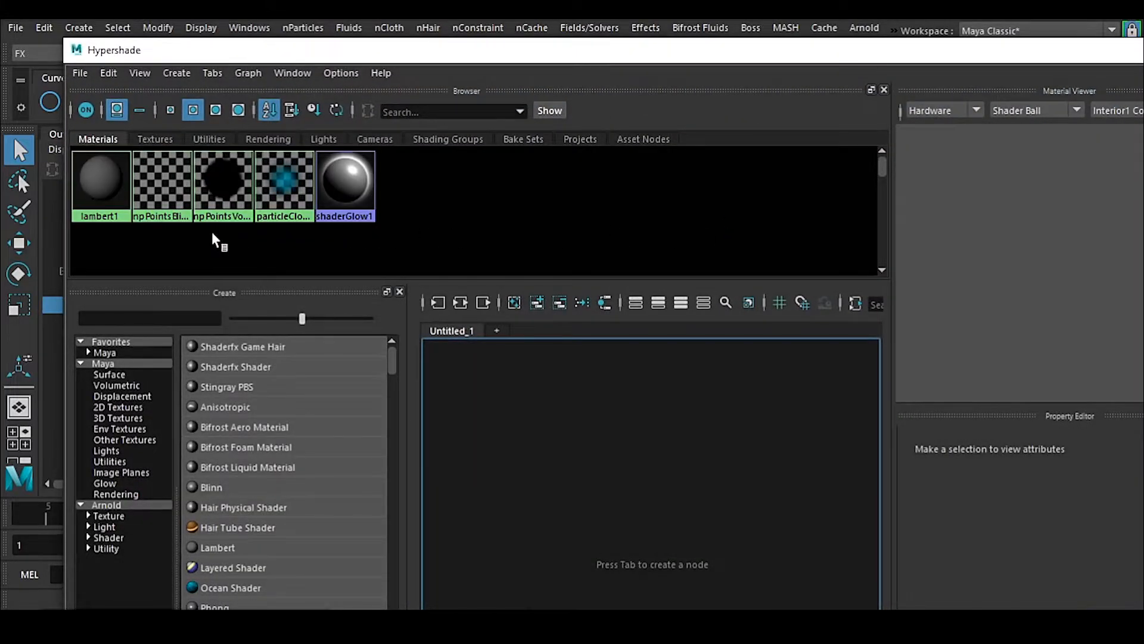
{"action": "left_click", "coordinate": [154, 138]}
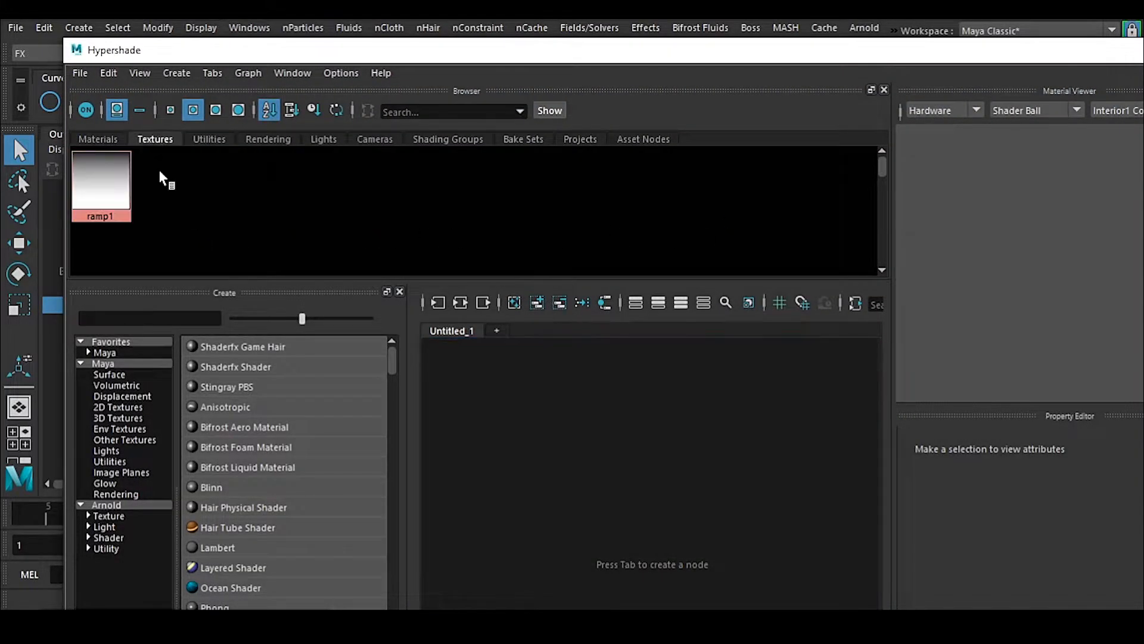
{"action": "double_click", "coordinate": [1067, 57]}
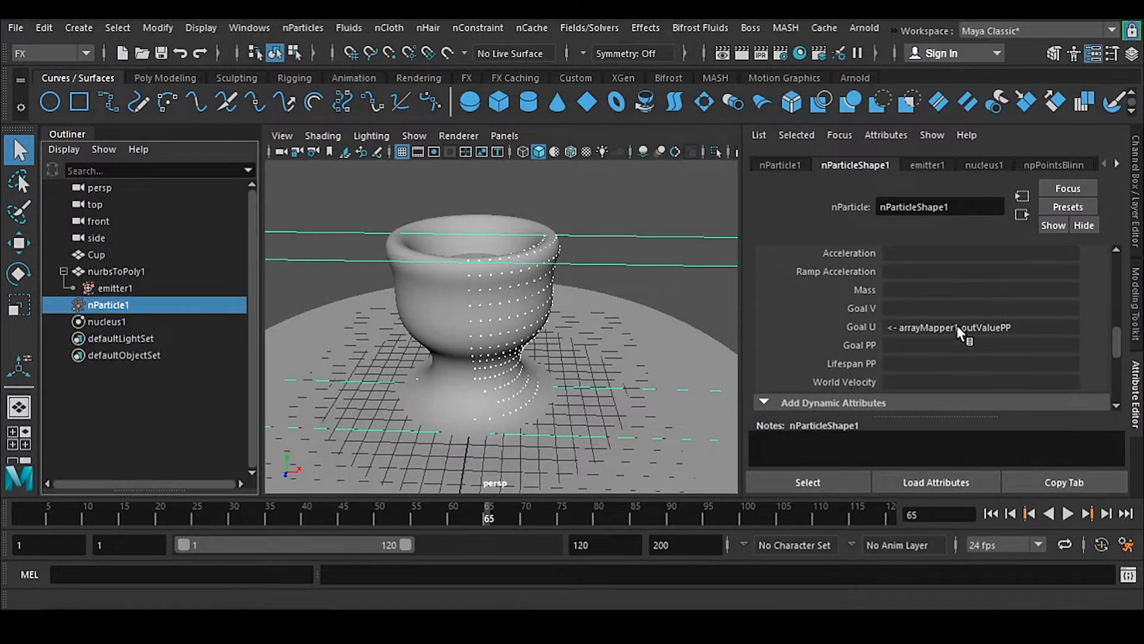
Step: Open the ramp mapped to Goal U for editing and examine its color gradient
{"action": "right_click", "coordinate": [960, 329]}
{"action": "mouse_move", "coordinate": [983, 337]}
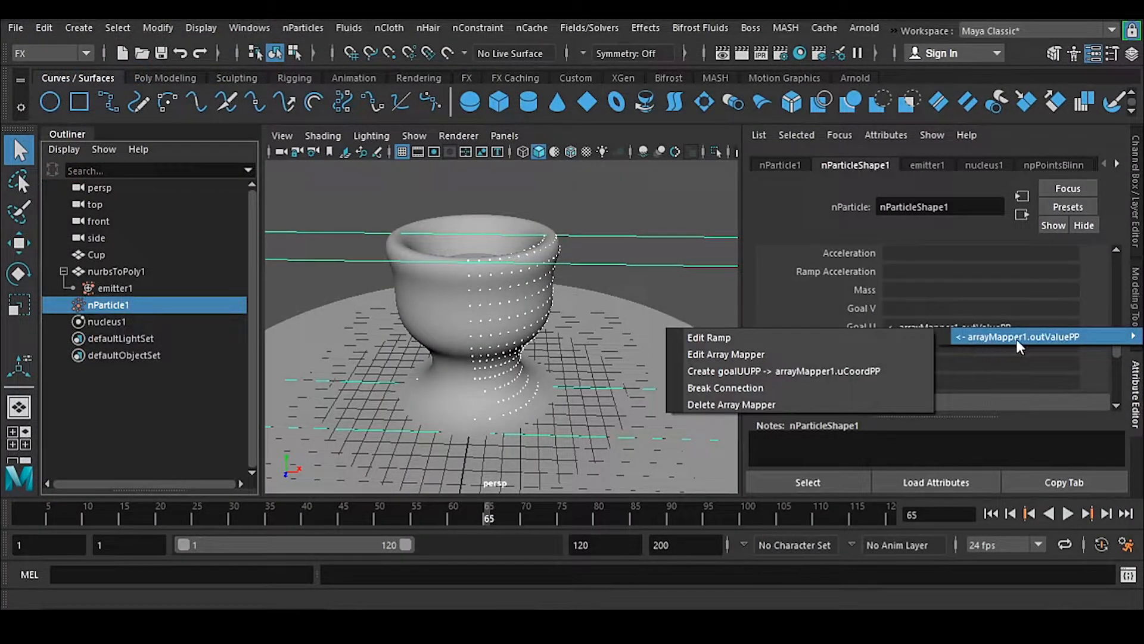
{"action": "left_click", "coordinate": [856, 338]}
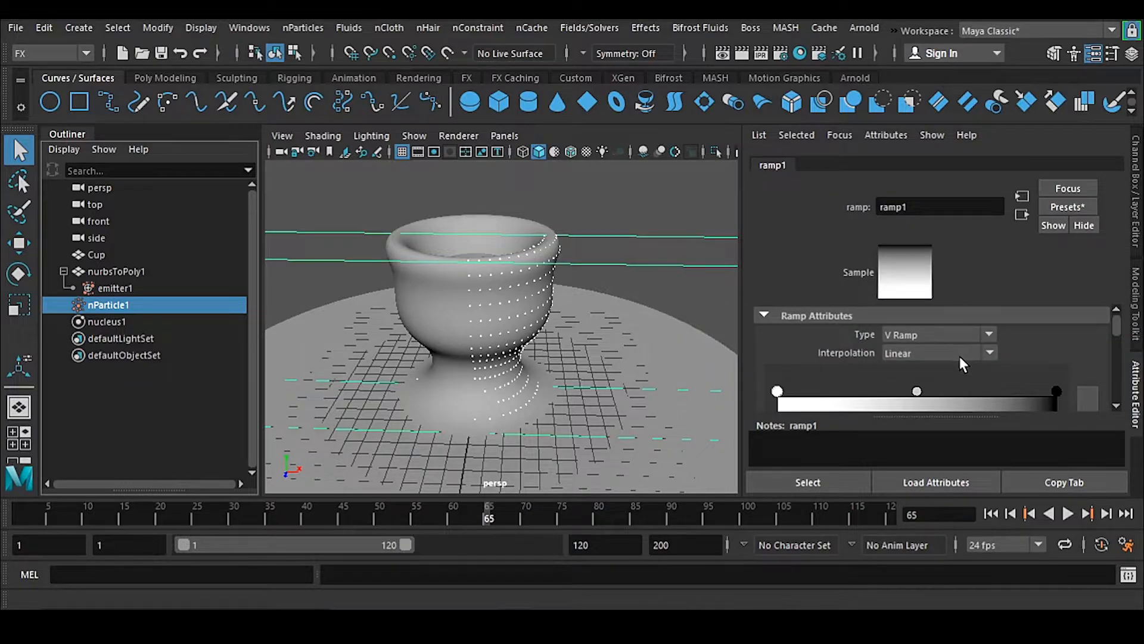
{"action": "scroll", "coordinate": [961, 355], "scroll_direction": "down", "scroll_amount": 2}
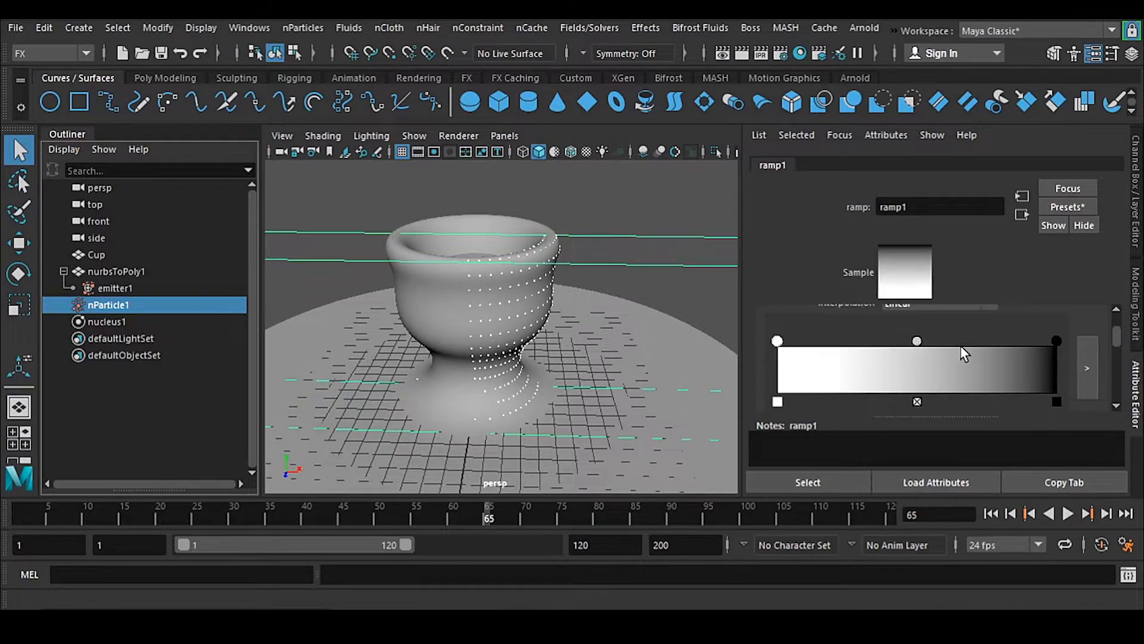
Step: Clear the selection, play the simulation from frame 1 to about frame 67, and inspect the particles from several angles
{"action": "left_click", "coordinate": [660, 196]}
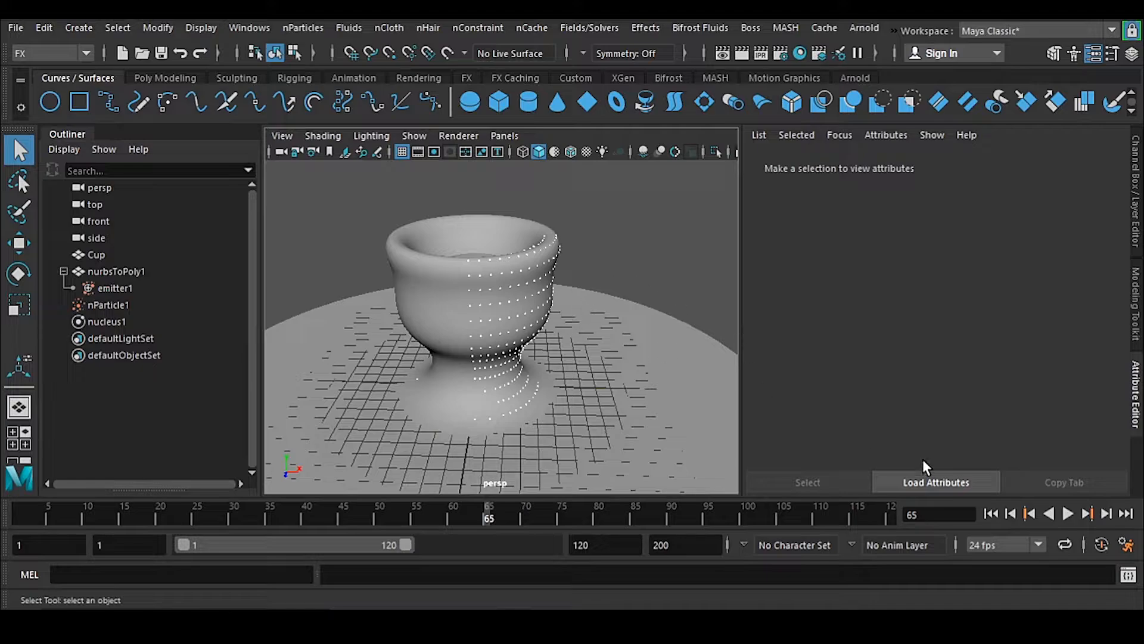
{"action": "left_click", "coordinate": [992, 514]}
{"action": "left_click_drag", "start_coordinate": [615, 361], "coordinate": [647, 435], "text": "alt"}
{"action": "left_click", "coordinate": [1068, 513]}
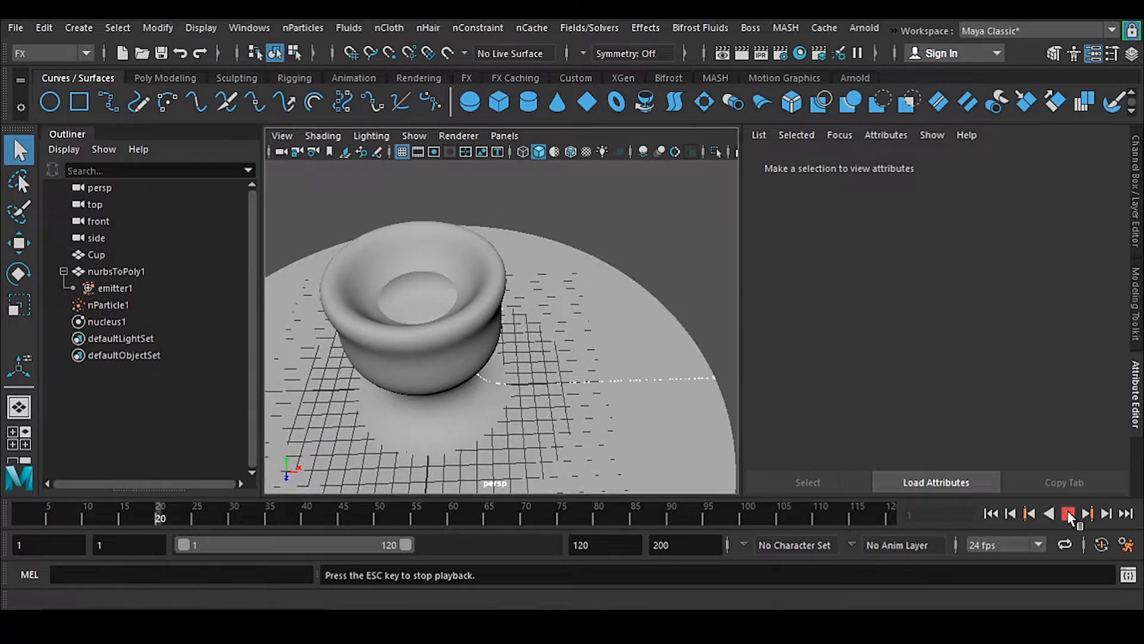
{"action": "left_click", "coordinate": [1068, 512]}
{"action": "left_click_drag", "start_coordinate": [537, 405], "coordinate": [618, 421], "text": "alt"}
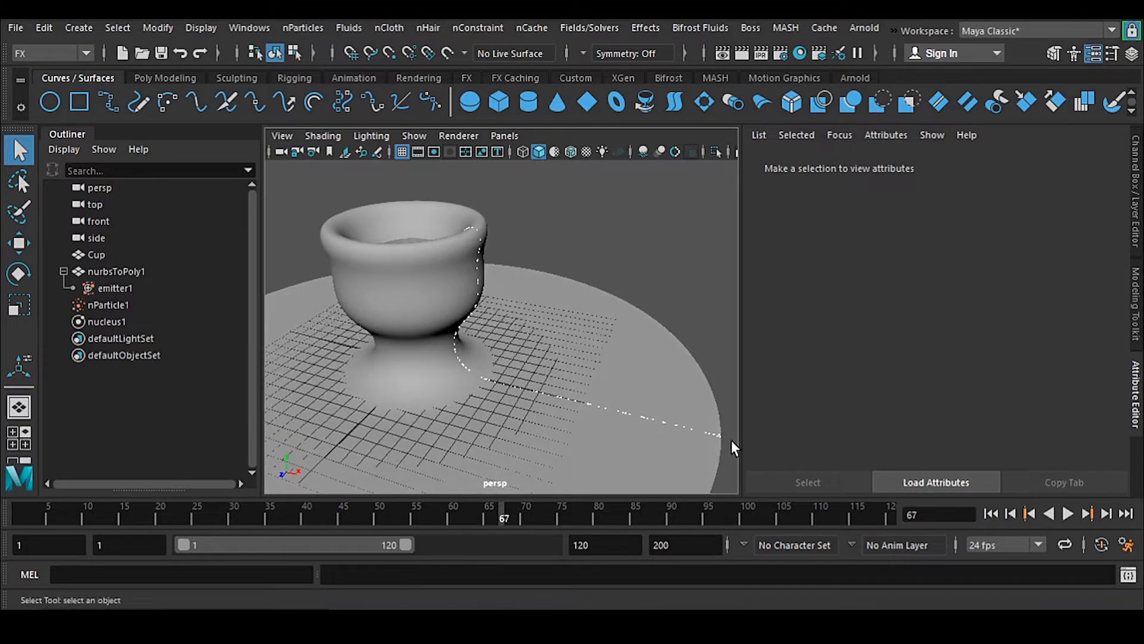
{"action": "left_click_drag", "start_coordinate": [509, 372], "coordinate": [536, 430], "text": "alt"}
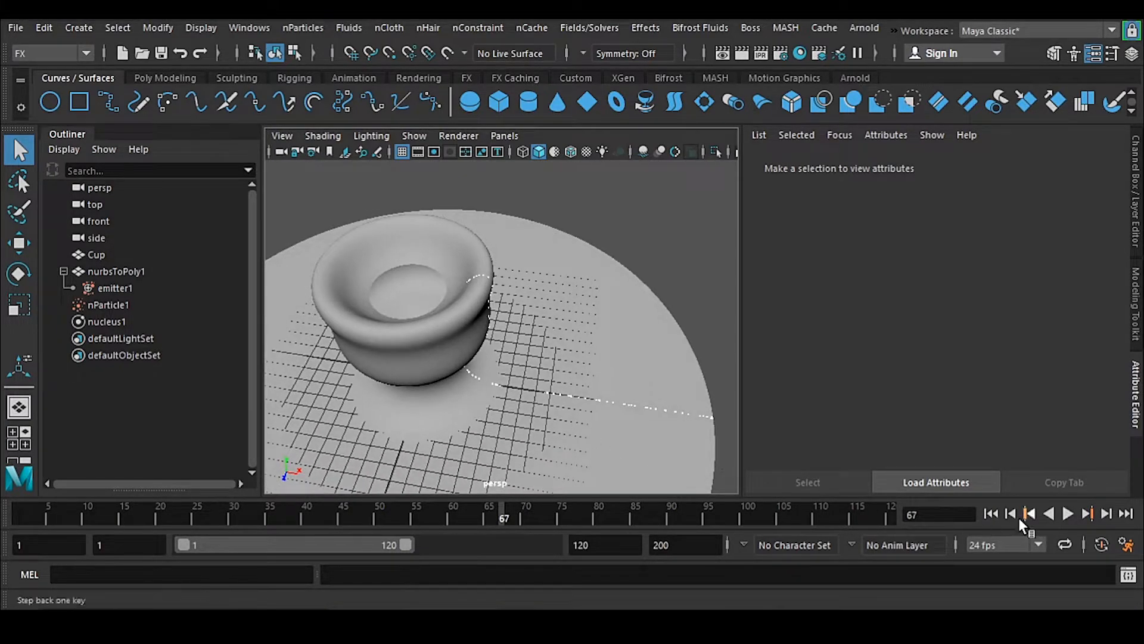
Step: Replay the simulation from frame 1 to about frame 55 and examine the particle path along the cup and ground
{"action": "left_click", "coordinate": [992, 514]}
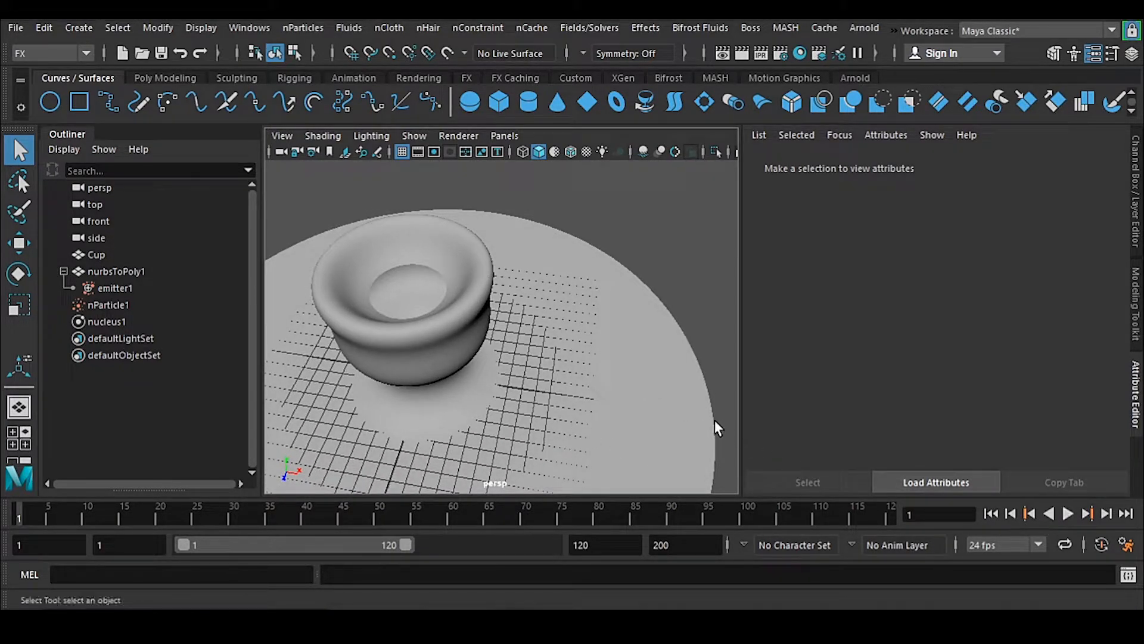
{"action": "left_click", "coordinate": [1067, 514]}
{"action": "left_click", "coordinate": [1066, 514]}
{"action": "left_click_drag", "start_coordinate": [522, 381], "coordinate": [491, 259], "text": "alt"}
{"action": "scroll", "coordinate": [533, 334], "scroll_direction": "up", "scroll_amount": 5}
{"action": "scroll", "coordinate": [597, 342], "scroll_direction": "down", "scroll_amount": 5}
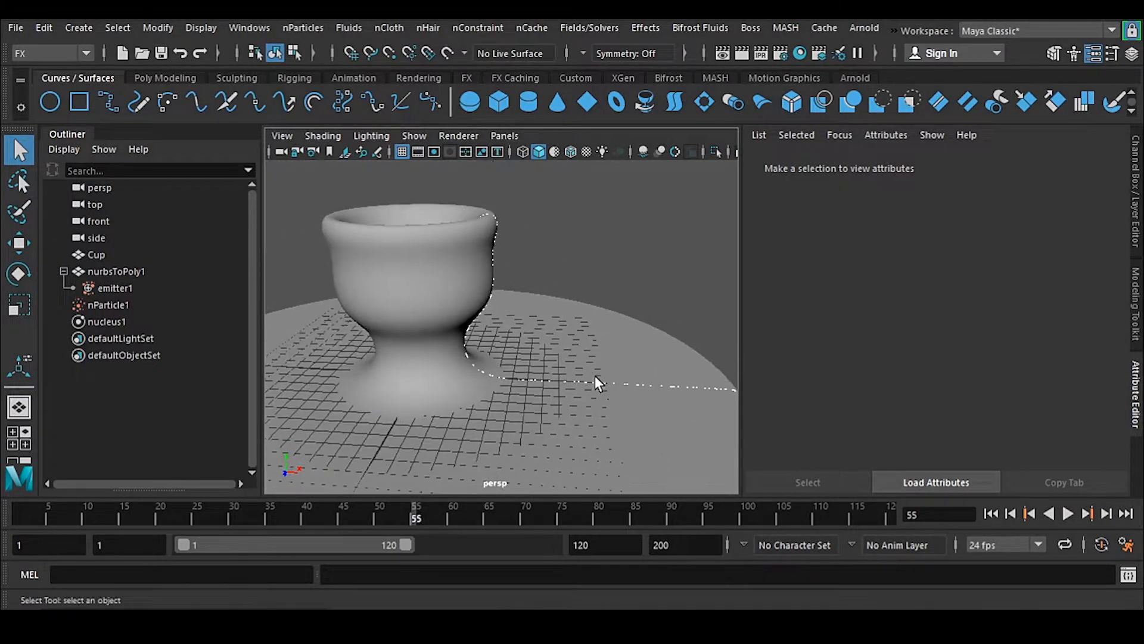
{"action": "left_click_drag", "start_coordinate": [595, 375], "coordinate": [602, 399], "text": "alt"}
{"action": "left_click", "coordinate": [620, 344]}
{"action": "left_click", "coordinate": [536, 250]}
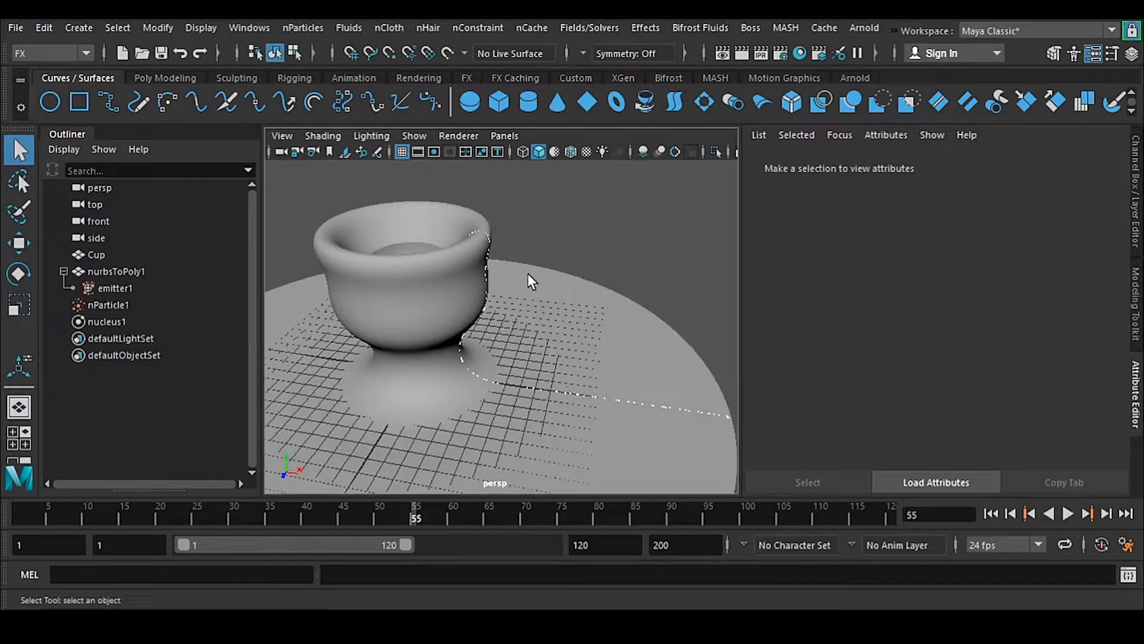
Step: Reopen nParticle1's Goal U ramp, remove its middle color, and reverse it to run from black at the start to white at the end
{"action": "left_click", "coordinate": [141, 303]}
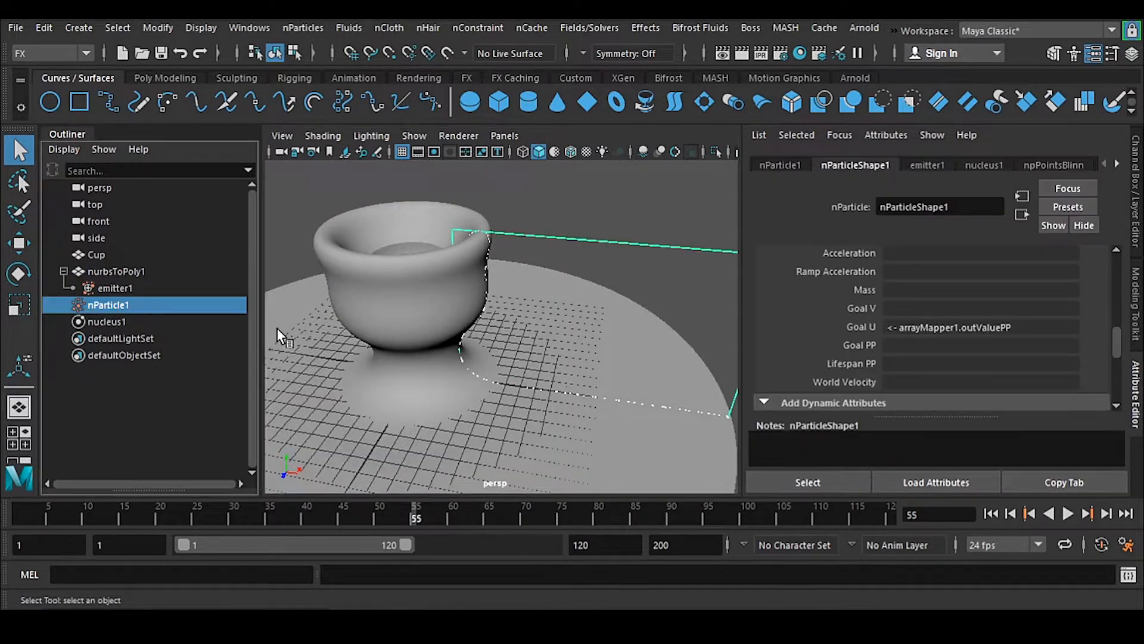
{"action": "right_click", "coordinate": [911, 323]}
{"action": "left_click", "coordinate": [830, 329]}
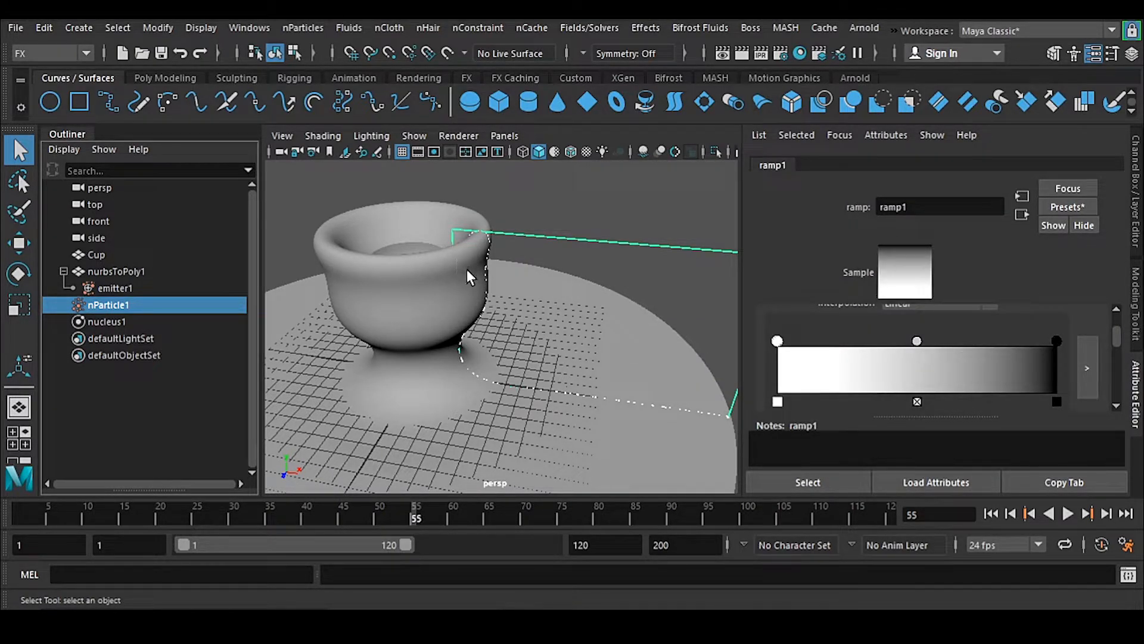
{"action": "left_click_drag", "start_coordinate": [451, 307], "coordinate": [455, 302], "text": "alt"}
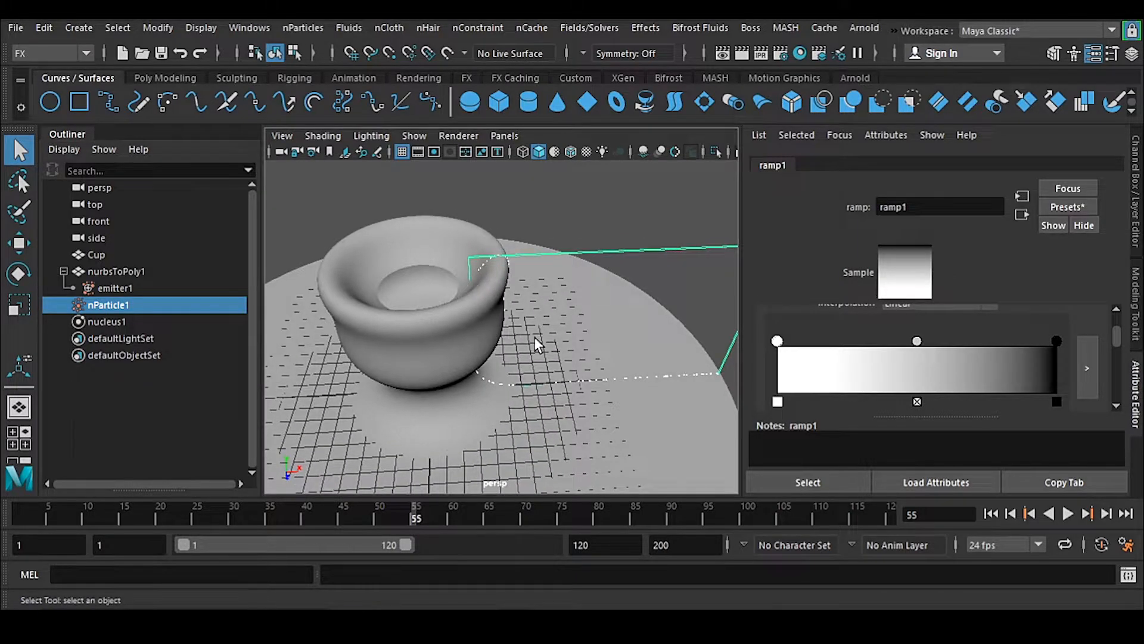
{"action": "middle_click_drag", "start_coordinate": [535, 337], "coordinate": [428, 342], "text": "alt"}
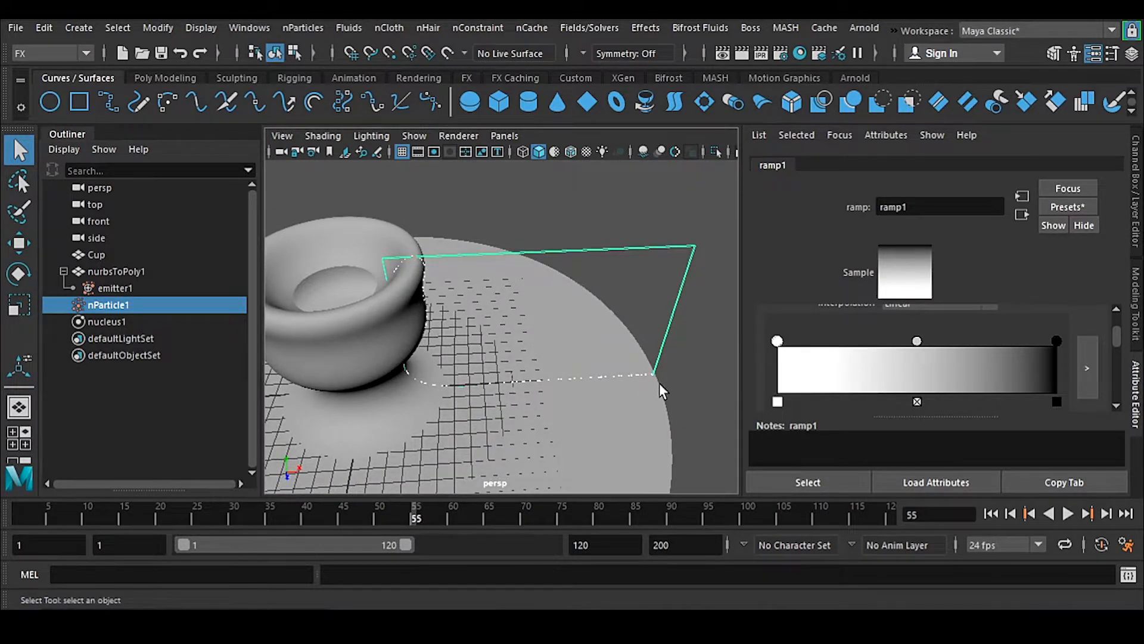
{"action": "left_click", "coordinate": [917, 401]}
{"action": "left_click_drag", "start_coordinate": [777, 340], "coordinate": [749, 364]}
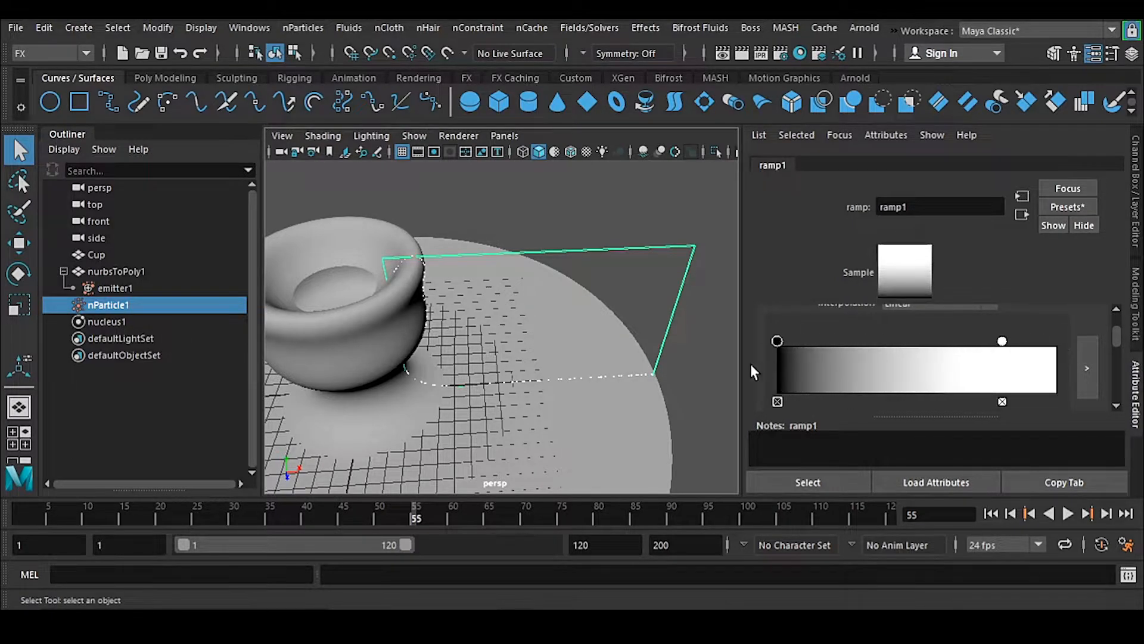
{"action": "left_click_drag", "start_coordinate": [1003, 342], "coordinate": [1056, 341]}
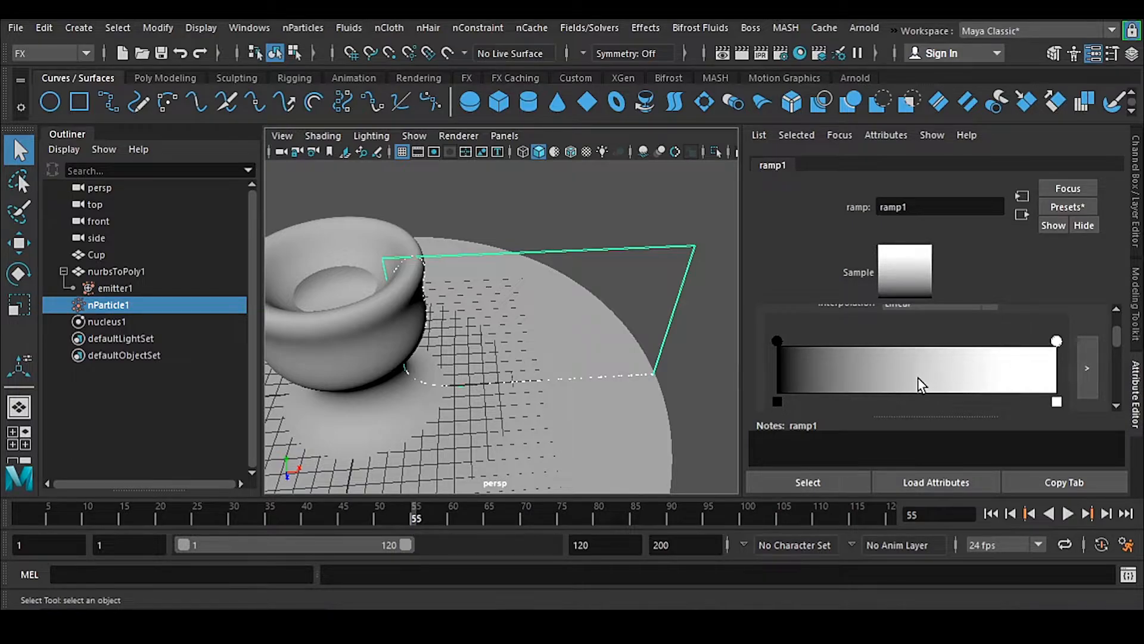
Step: Set the Goal U ramp's interpolation to Smooth
{"action": "scroll", "coordinate": [913, 369], "scroll_direction": "up", "scroll_amount": 2}
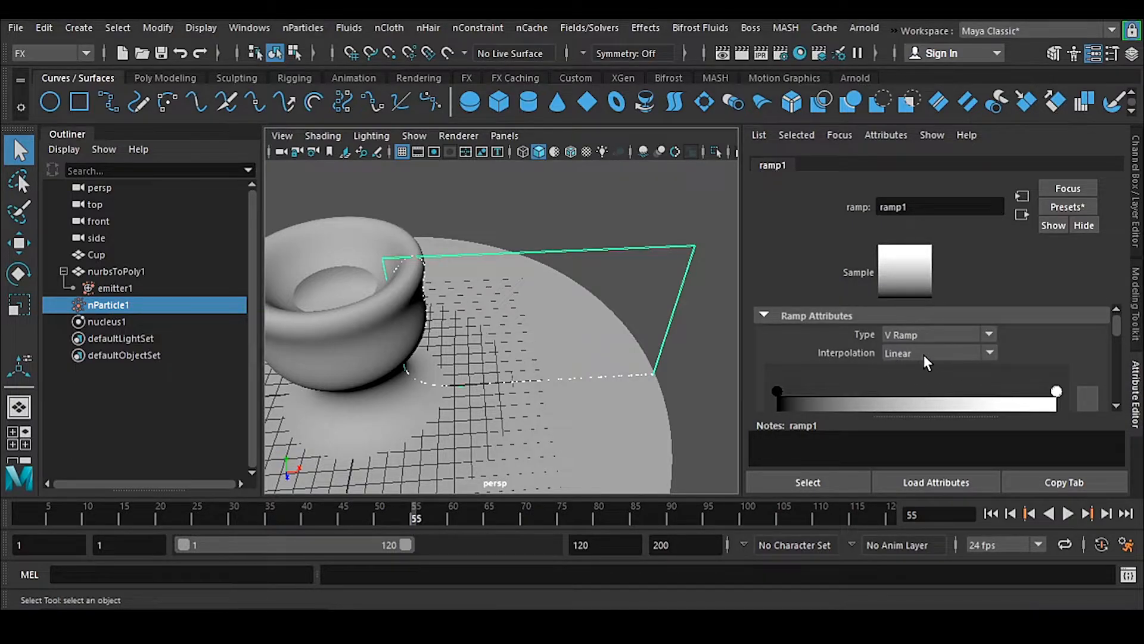
{"action": "left_click", "coordinate": [924, 354]}
{"action": "left_click", "coordinate": [921, 438]}
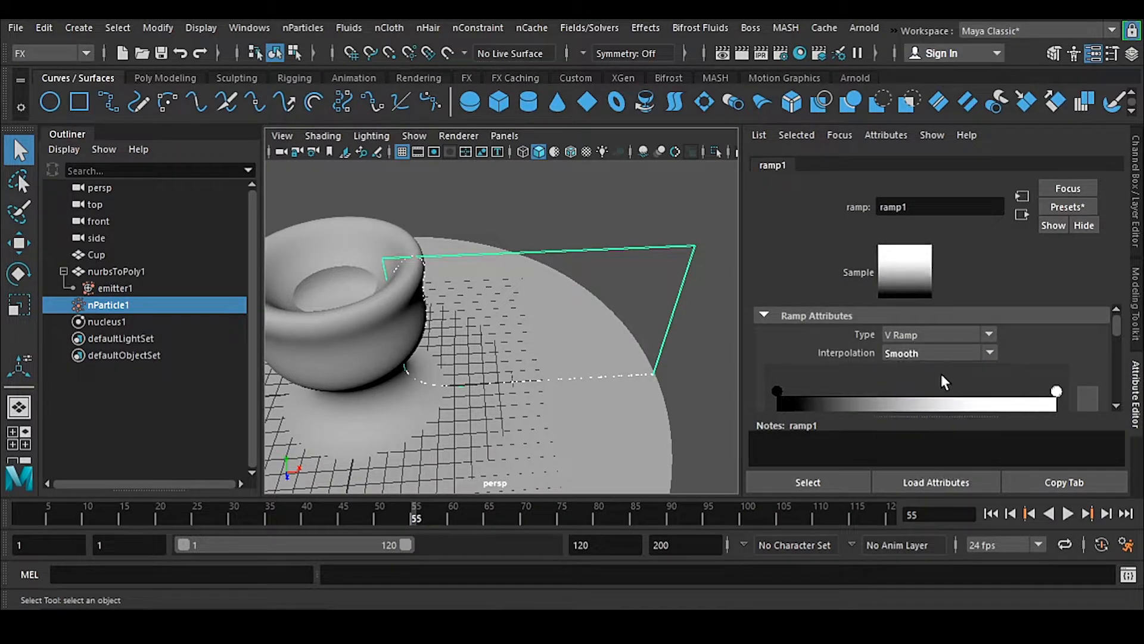
Step: Review the Goal U ramp, clear the selection, and save the scene
{"action": "scroll", "coordinate": [941, 376], "scroll_direction": "down", "scroll_amount": 2}
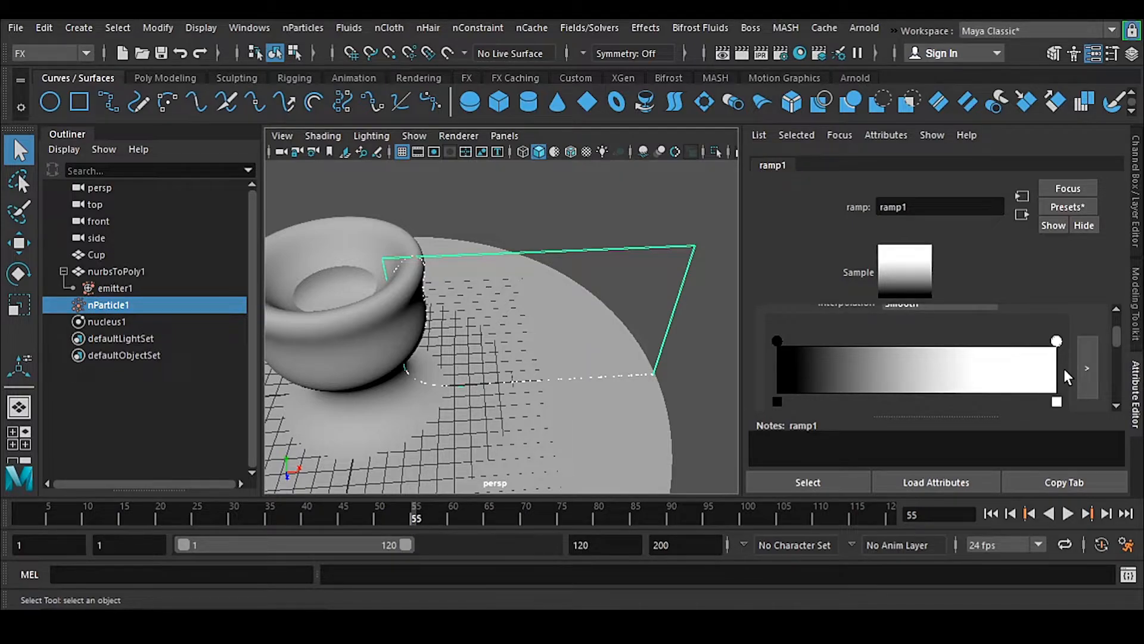
{"action": "left_click_drag", "start_coordinate": [522, 391], "coordinate": [574, 407], "text": "alt"}
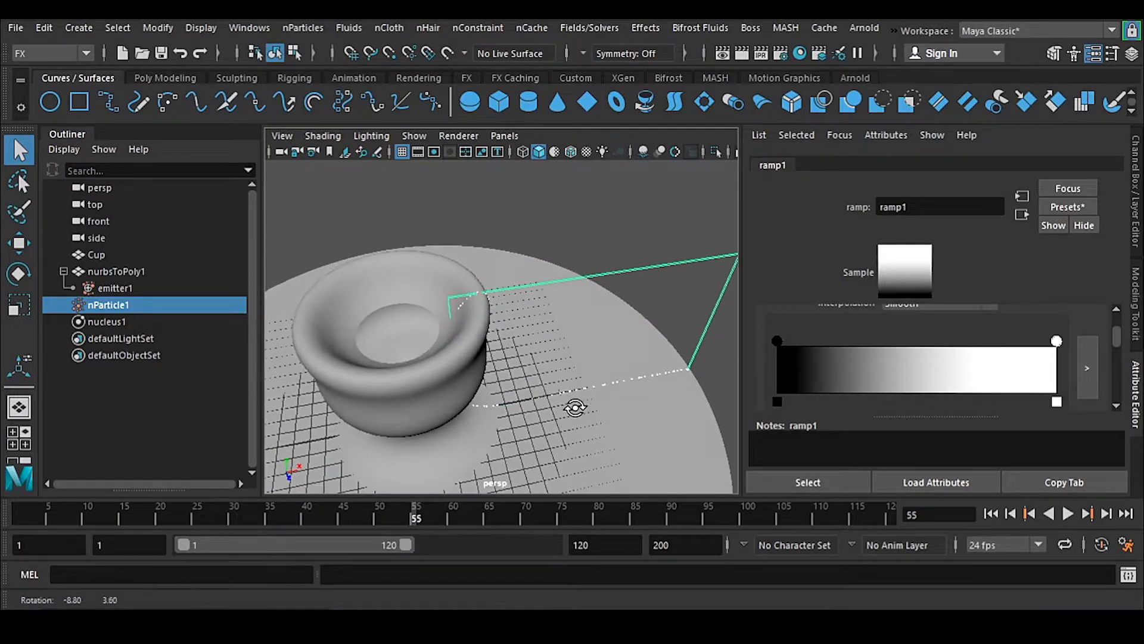
{"action": "left_click", "coordinate": [571, 231]}
{"action": "left_click_drag", "start_coordinate": [570, 230], "coordinate": [599, 266], "text": "alt"}
{"action": "key", "text": "ctrl+s"}
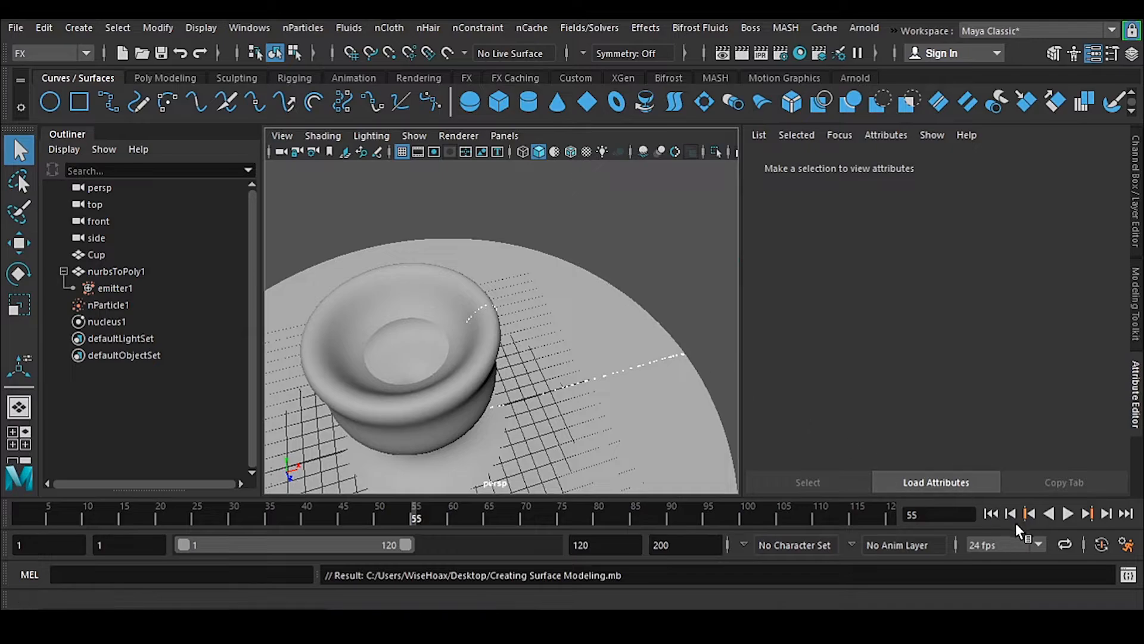
Step: Play the simulation from frame 1 to about frame 77 and inspect the particle path from several angles
{"action": "left_click", "coordinate": [992, 513]}
{"action": "left_click", "coordinate": [1067, 513]}
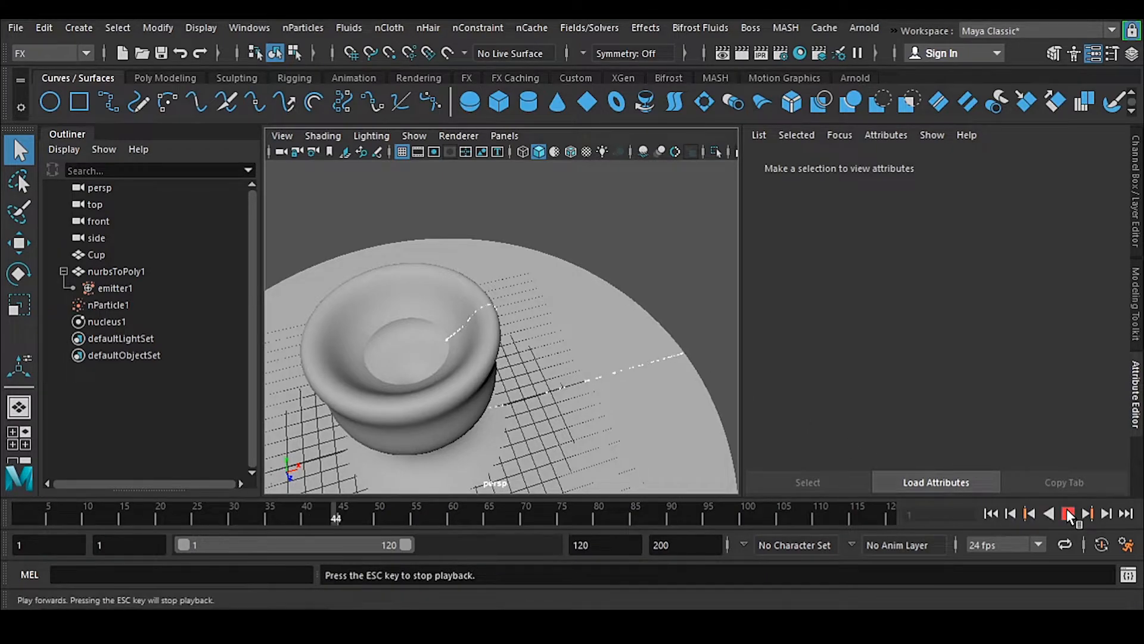
{"action": "left_click", "coordinate": [1067, 513]}
{"action": "mouse_move", "coordinate": [478, 370]}
{"action": "left_mouse_down", "text": "alt"}
{"action": "mouse_move", "coordinate": [463, 344]}
{"action": "mouse_move", "coordinate": [482, 359]}
{"action": "left_mouse_up", "text": "alt"}
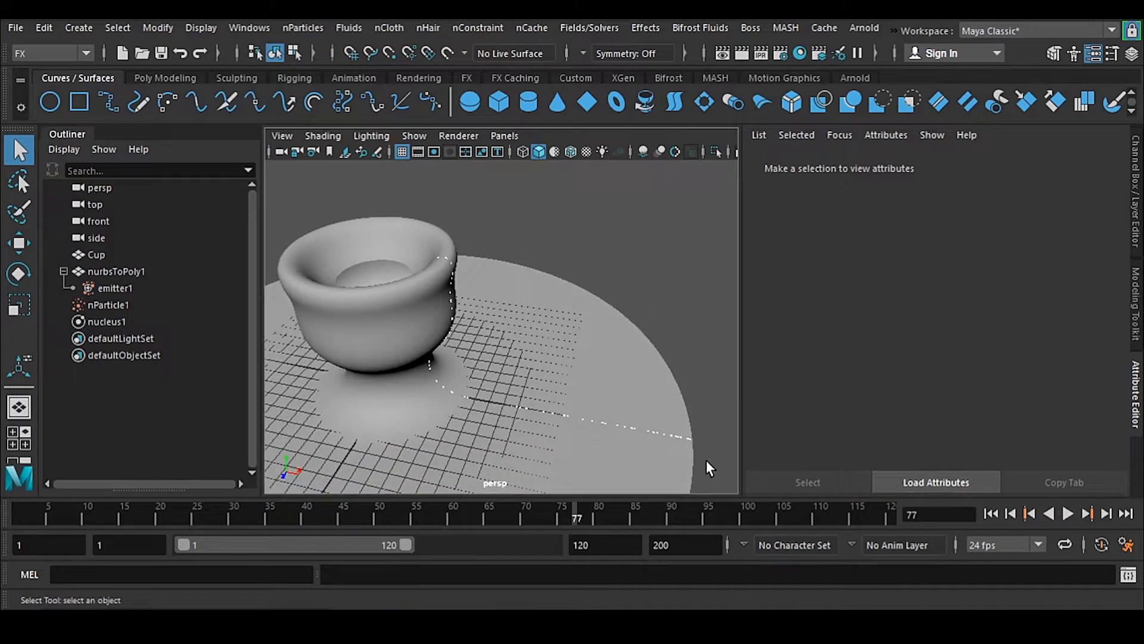
{"action": "left_click_drag", "start_coordinate": [707, 460], "coordinate": [636, 424], "text": "alt"}
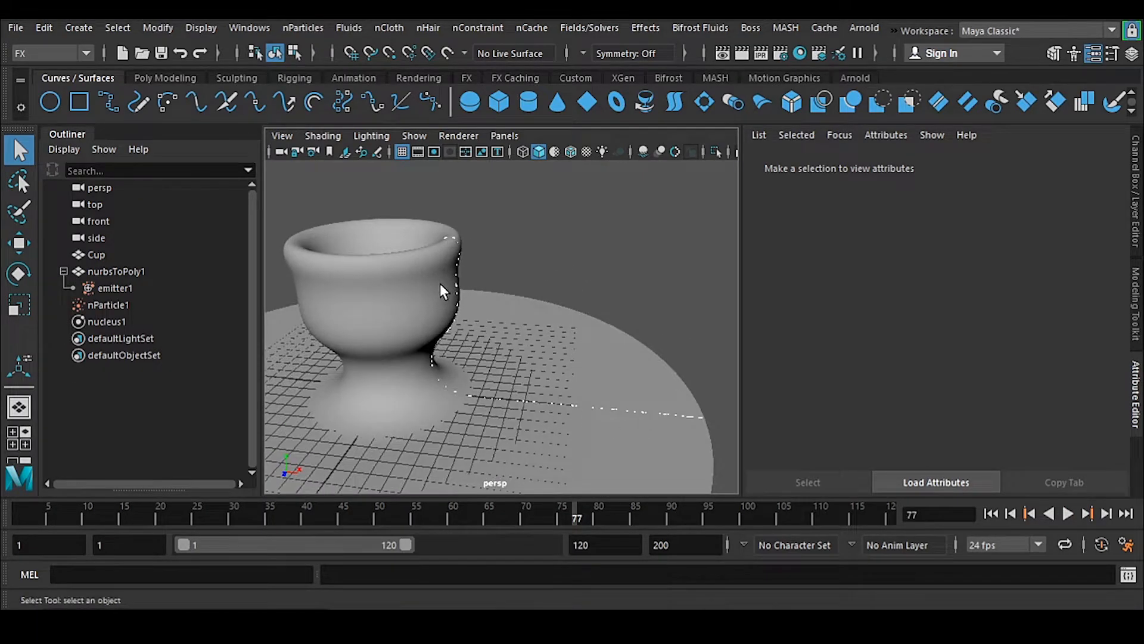
{"action": "left_click_drag", "start_coordinate": [455, 381], "coordinate": [572, 411], "text": "alt"}
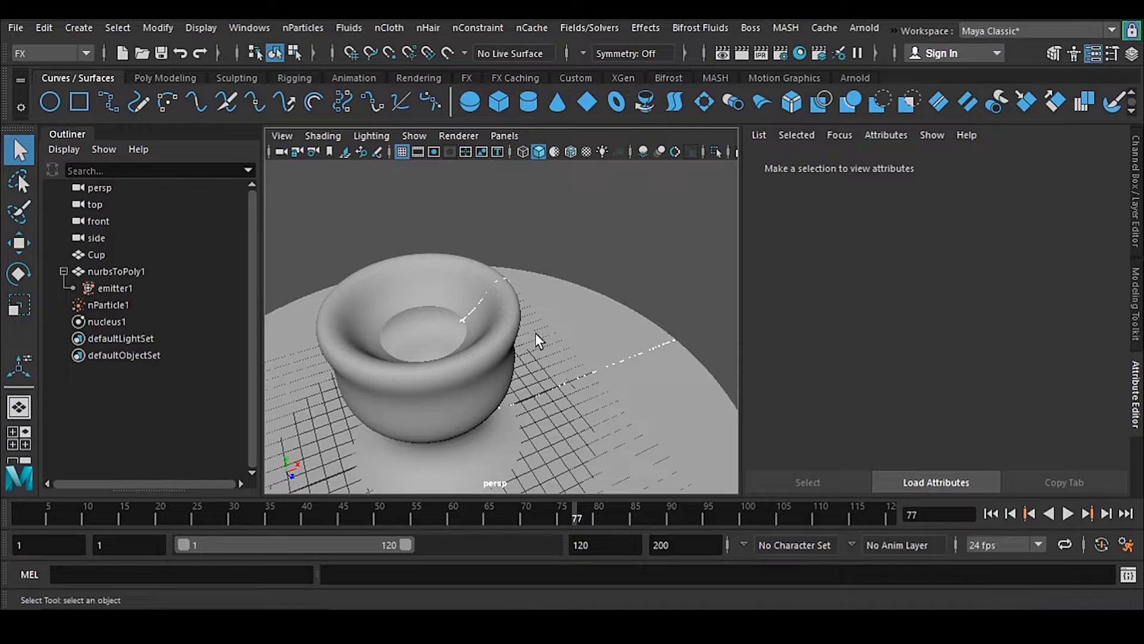
Step: Set the time slider's playback speed to 24 fps x 1 and save the preferences
{"action": "left_click", "coordinate": [1101, 544]}
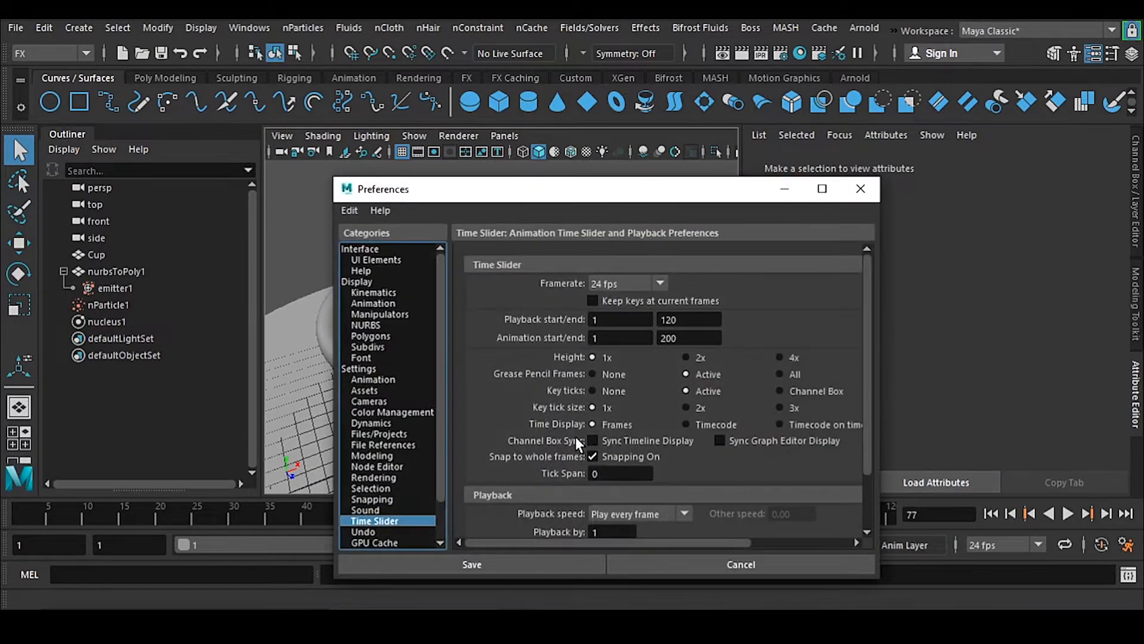
{"action": "left_click_drag", "start_coordinate": [622, 190], "coordinate": [587, 79]}
{"action": "left_click", "coordinate": [582, 406]}
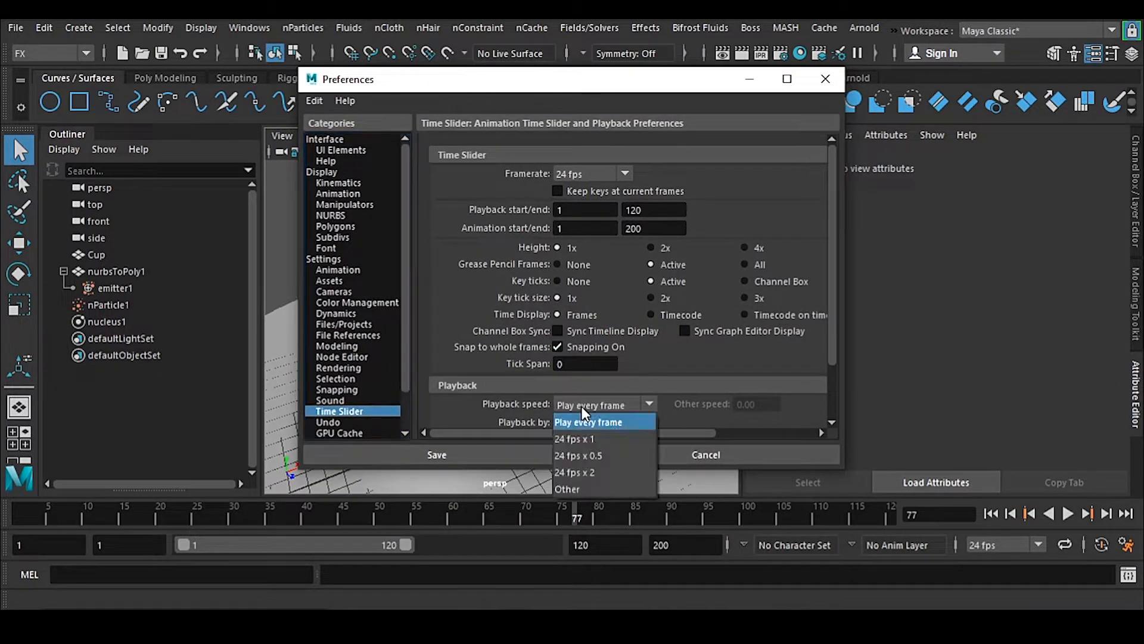
{"action": "left_click", "coordinate": [581, 439]}
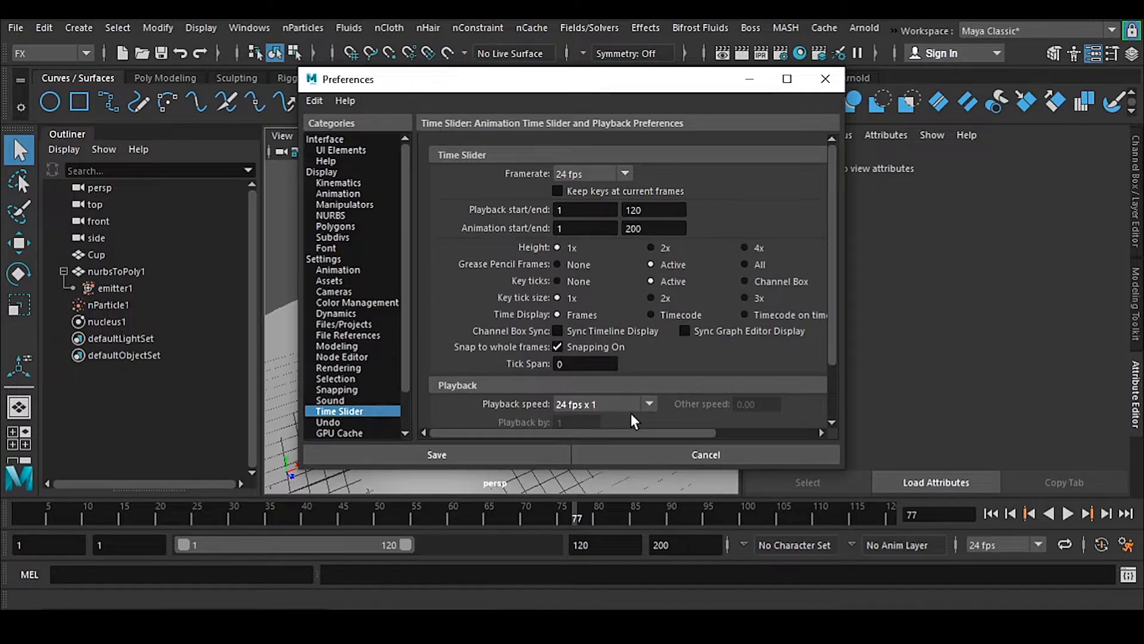
{"action": "left_click", "coordinate": [437, 454]}
Step: Replay the simulation from frame 1 to about frame 39 and examine the particles down the cup's side
{"action": "left_click", "coordinate": [991, 514]}
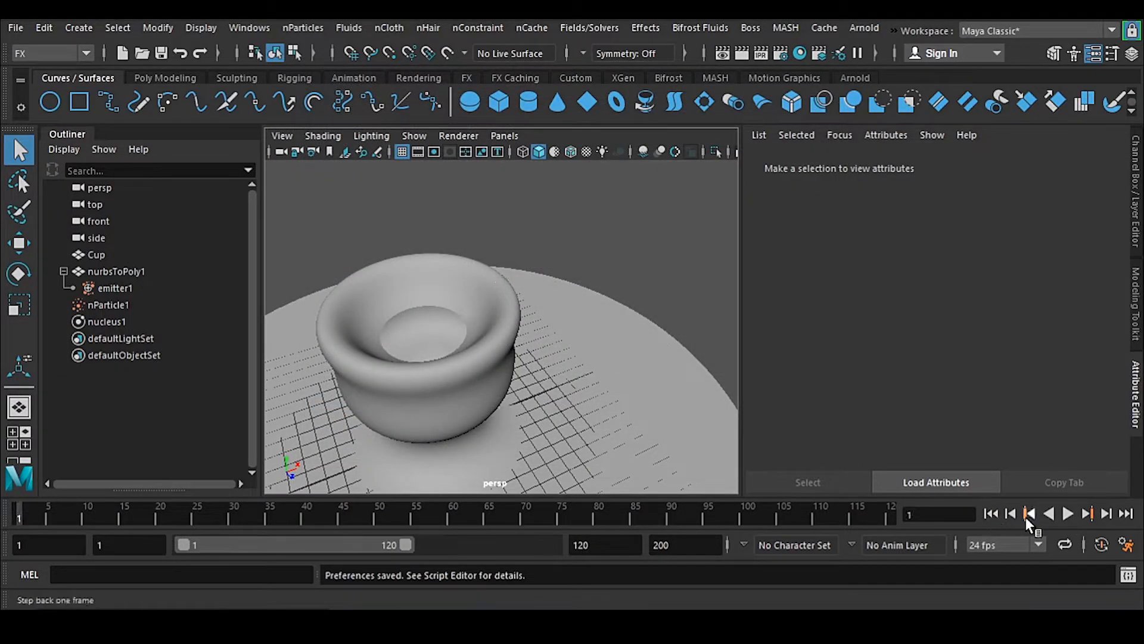
{"action": "left_click", "coordinate": [1066, 513]}
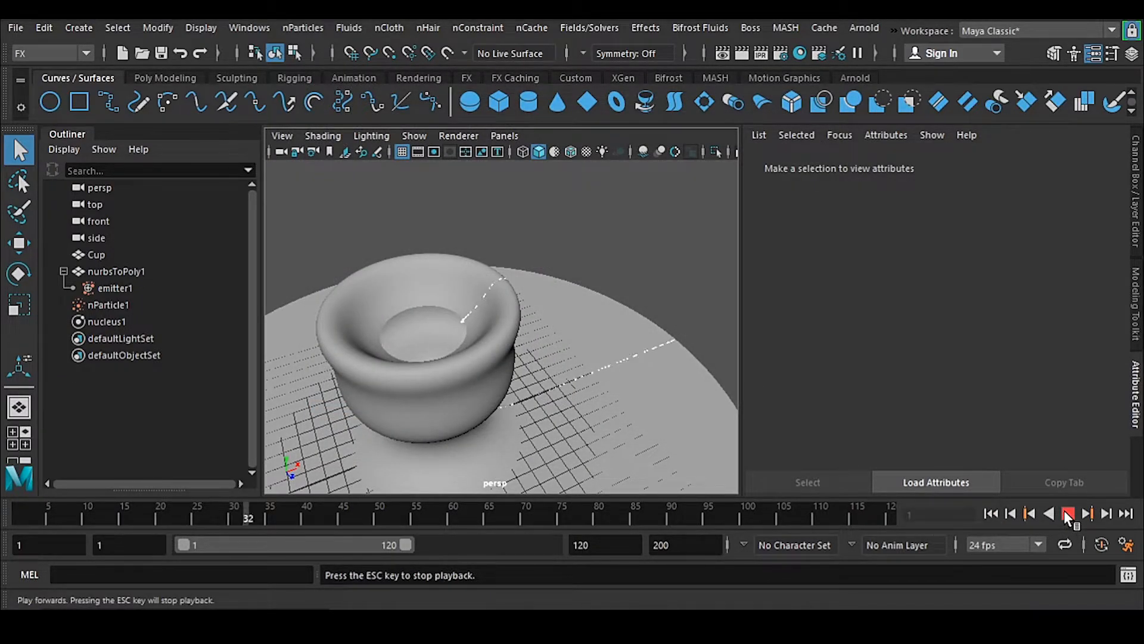
{"action": "left_click", "coordinate": [1065, 513]}
{"action": "left_click_drag", "start_coordinate": [682, 420], "coordinate": [542, 411], "text": "alt"}
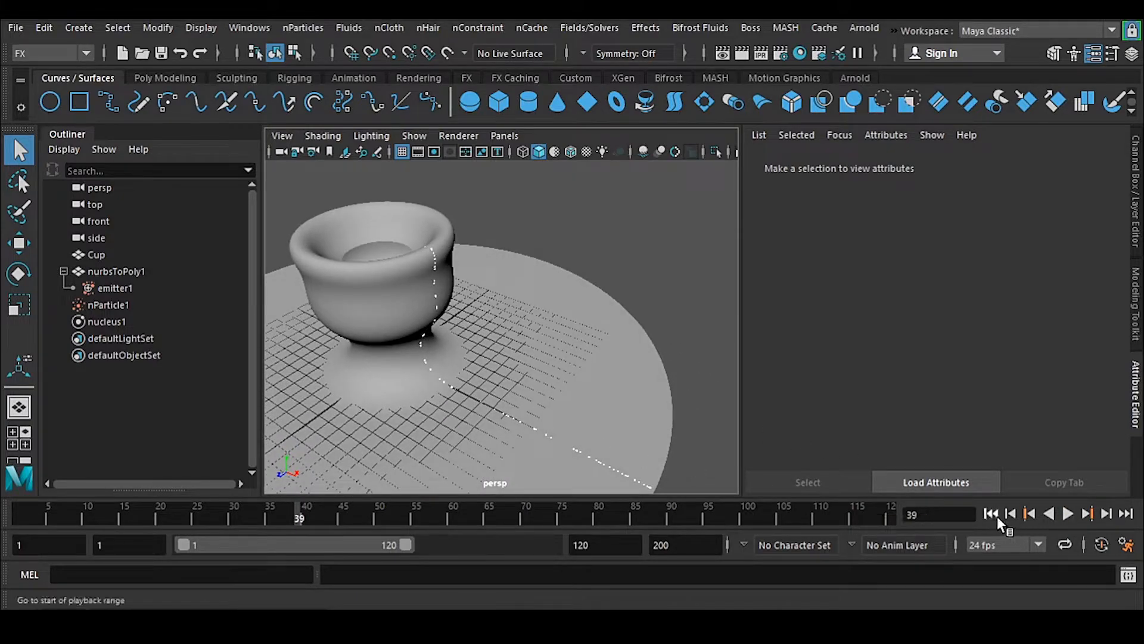
Step: Play the simulation again from frame 1 to about frame 25, view it from above the cup, and save the scene
{"action": "left_click", "coordinate": [993, 515]}
{"action": "left_click", "coordinate": [1067, 513]}
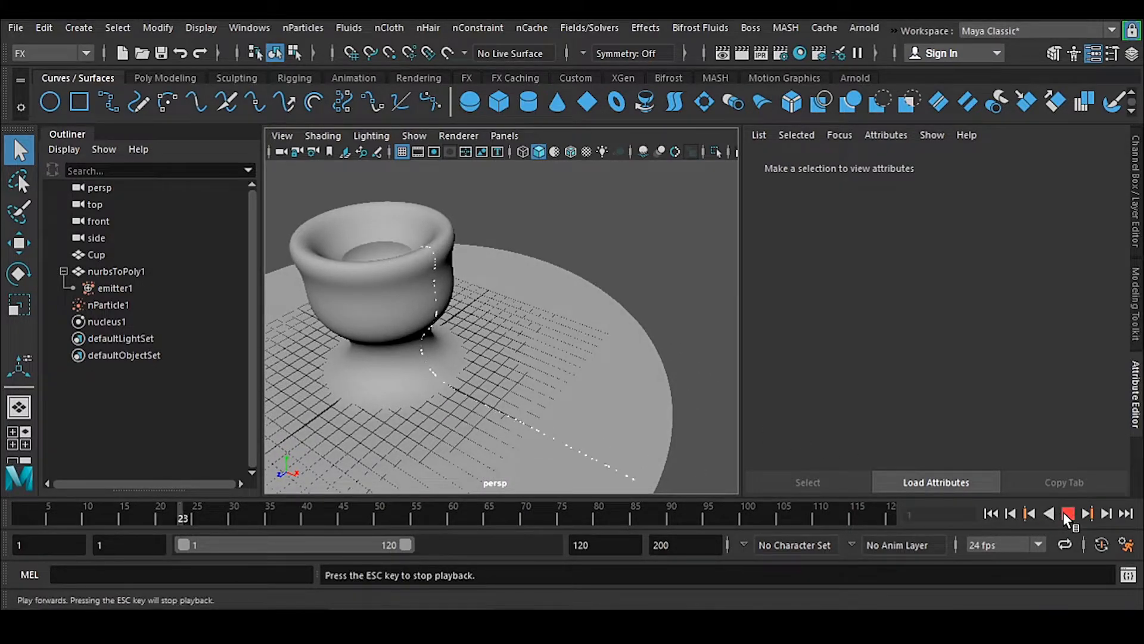
{"action": "left_click", "coordinate": [1066, 514]}
{"action": "left_click_drag", "start_coordinate": [580, 414], "coordinate": [682, 429], "text": "alt"}
{"action": "key", "text": "ctrl+s"}
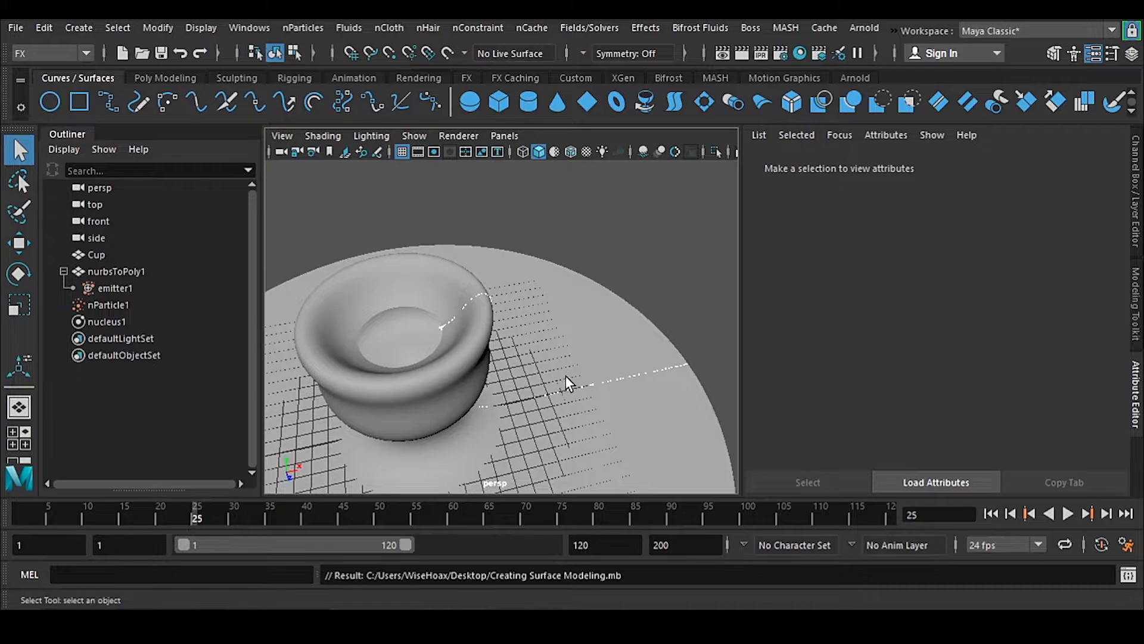
Step: Set the constant lifespan of nParticle1 to 6
{"action": "left_click", "coordinate": [120, 304]}
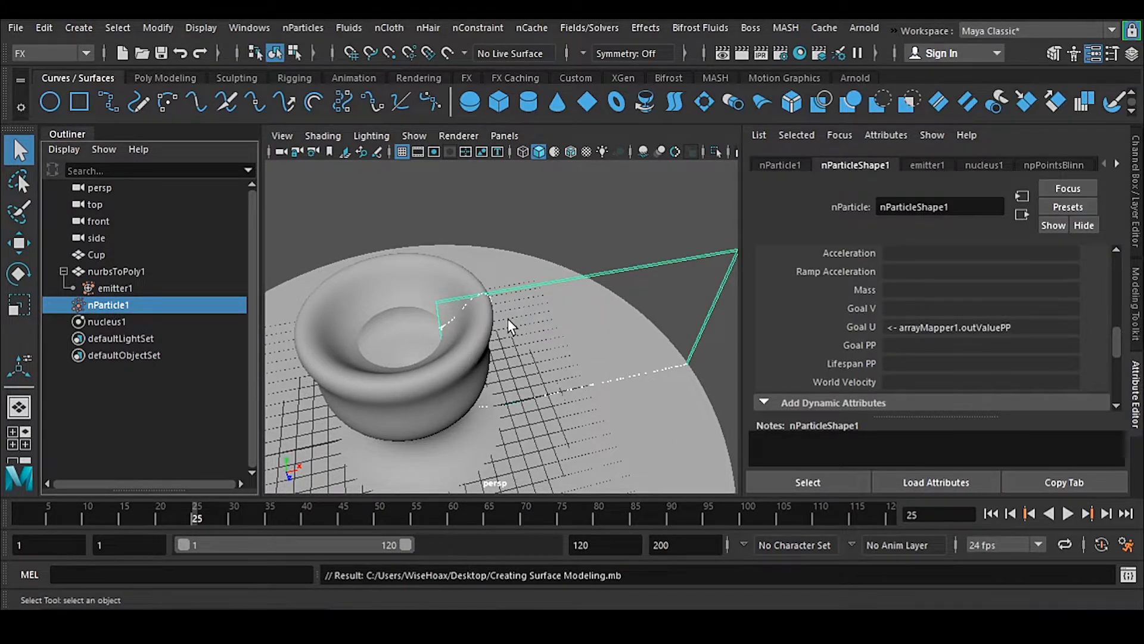
{"action": "scroll", "coordinate": [917, 326], "scroll_direction": "up", "scroll_amount": 5}
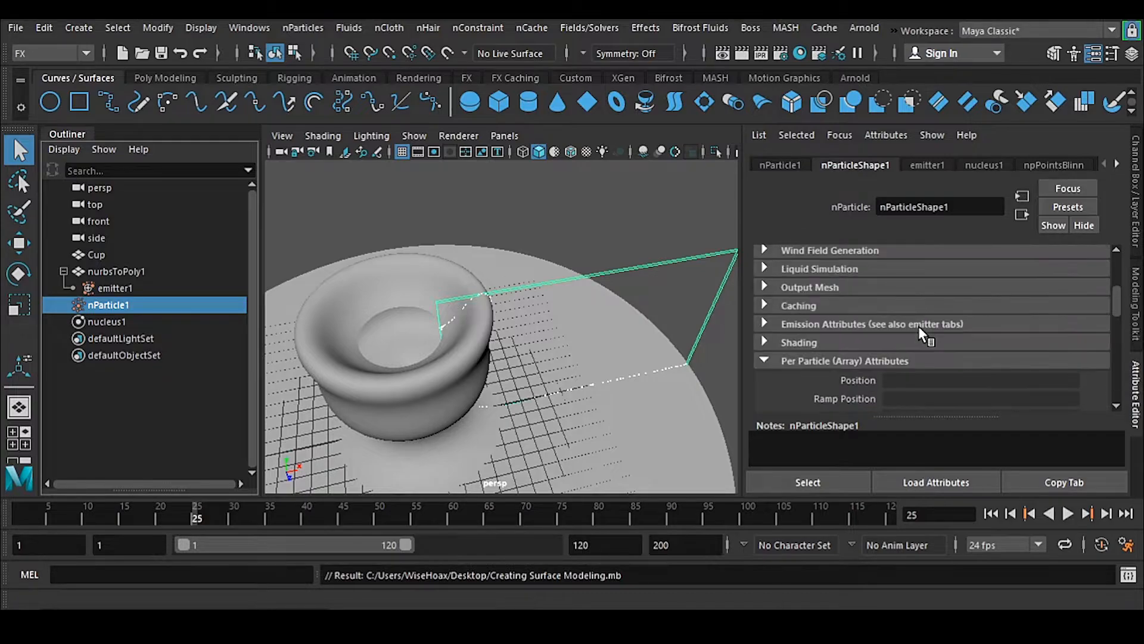
{"action": "scroll", "coordinate": [918, 328], "scroll_direction": "up", "scroll_amount": 4}
{"action": "scroll", "coordinate": [920, 329], "scroll_direction": "down", "scroll_amount": 2}
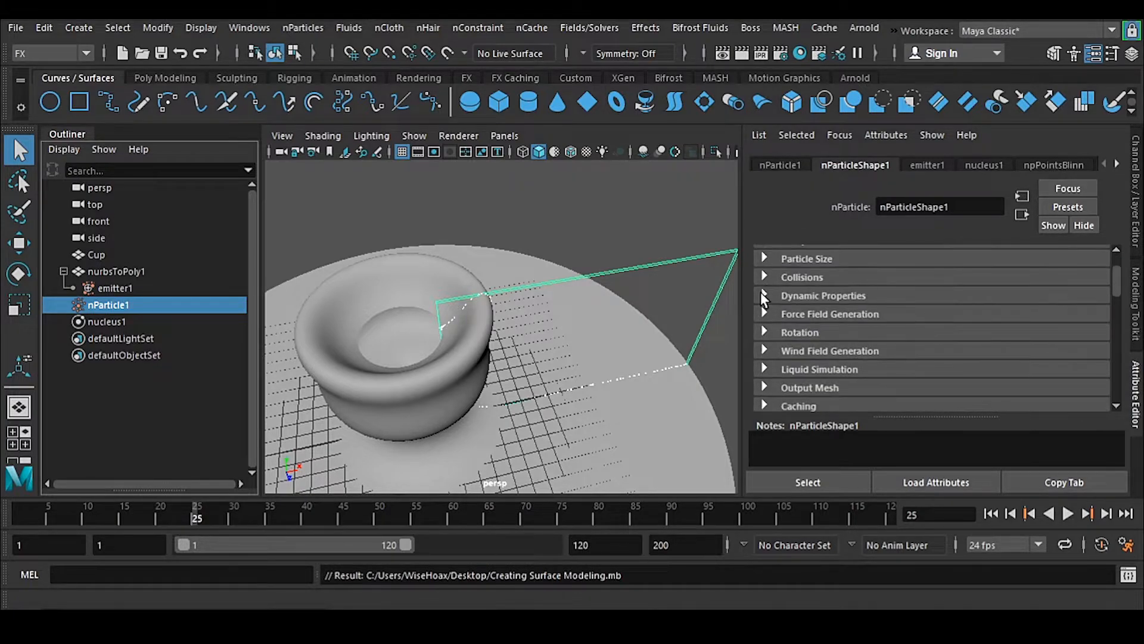
{"action": "scroll", "coordinate": [845, 326], "scroll_direction": "up", "scroll_amount": 2}
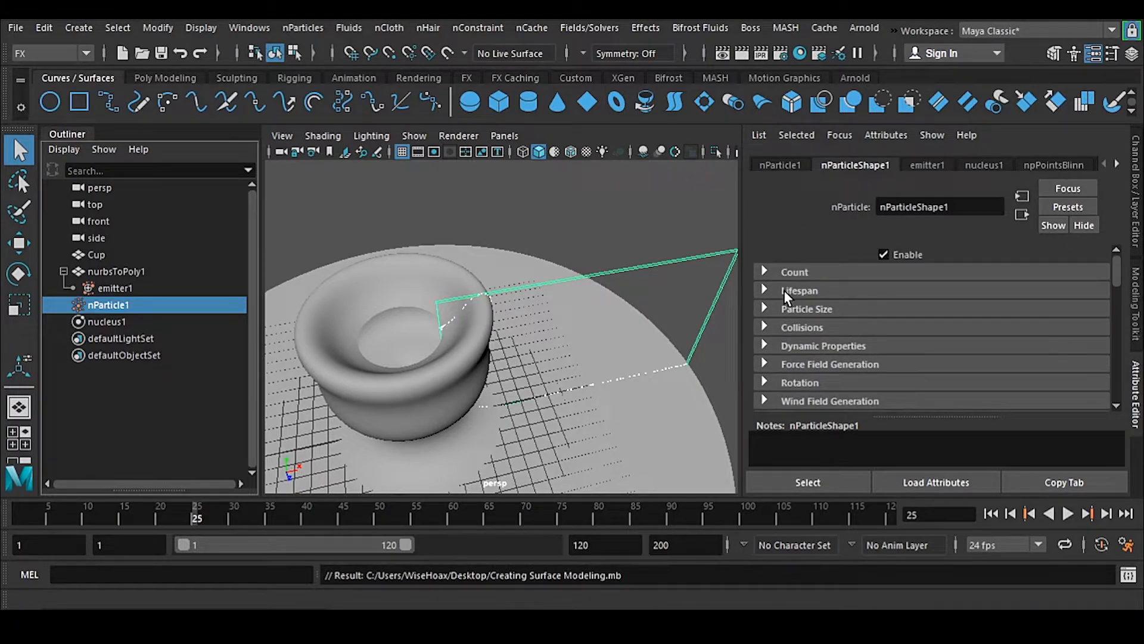
{"action": "left_click", "coordinate": [839, 292]}
{"action": "key", "text": "ctrl+s"}
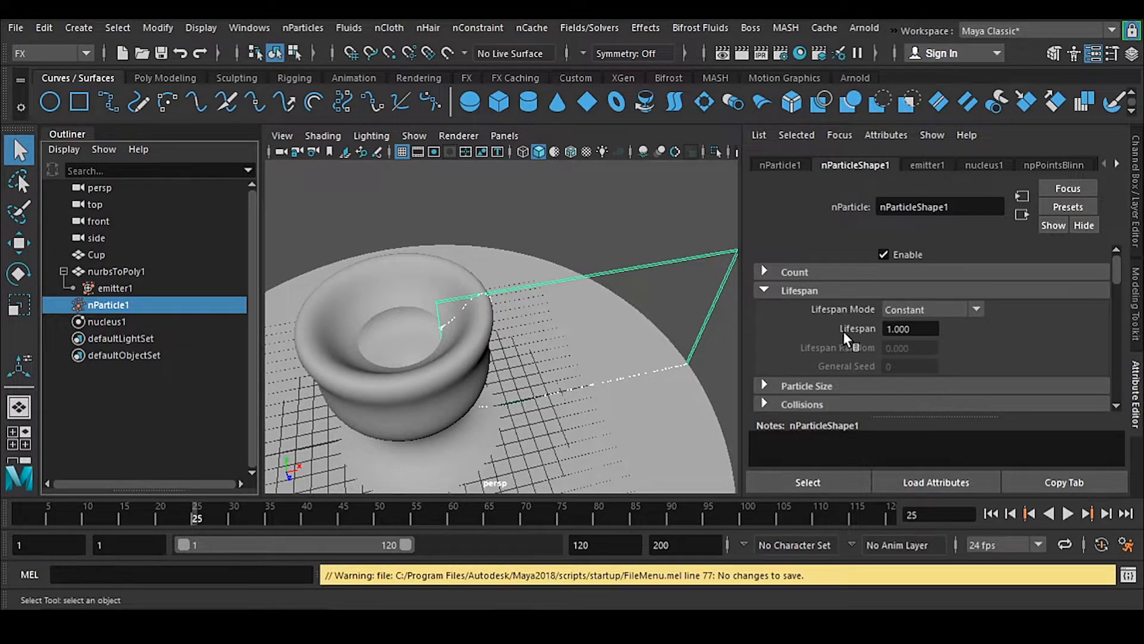
{"action": "double_click", "coordinate": [922, 328]}
{"action": "type", "text": "6"}
{"action": "key", "text": "Return"}
Step: Play the simulation from frame 1 to about frame 81 and inspect how far the particle stream travels along the mesh
{"action": "left_click", "coordinate": [992, 513]}
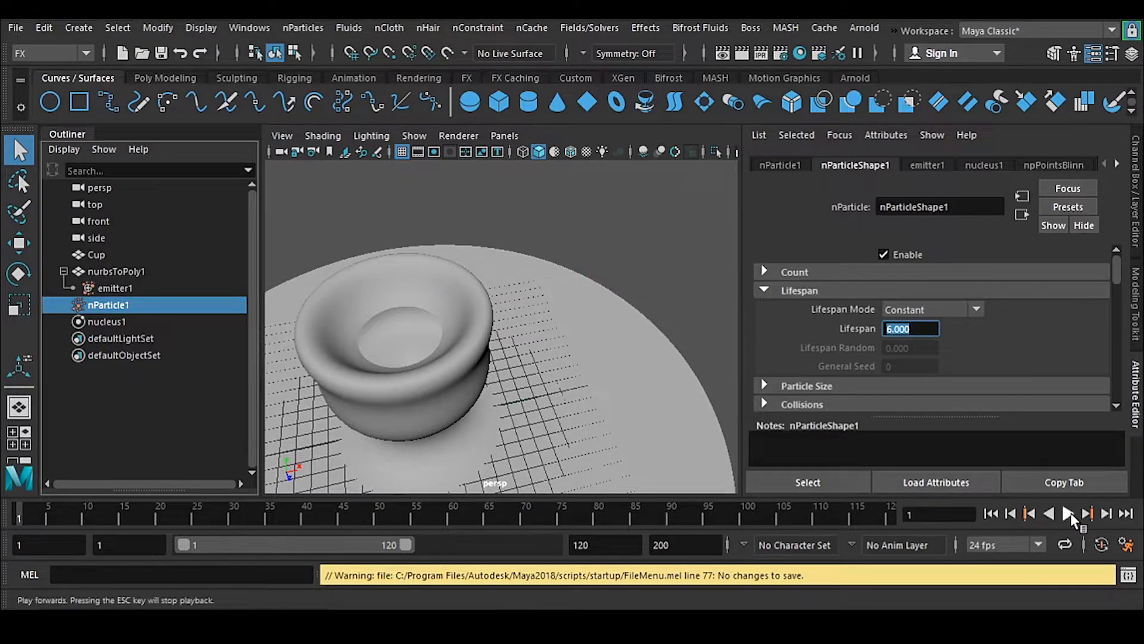
{"action": "left_click", "coordinate": [1068, 513]}
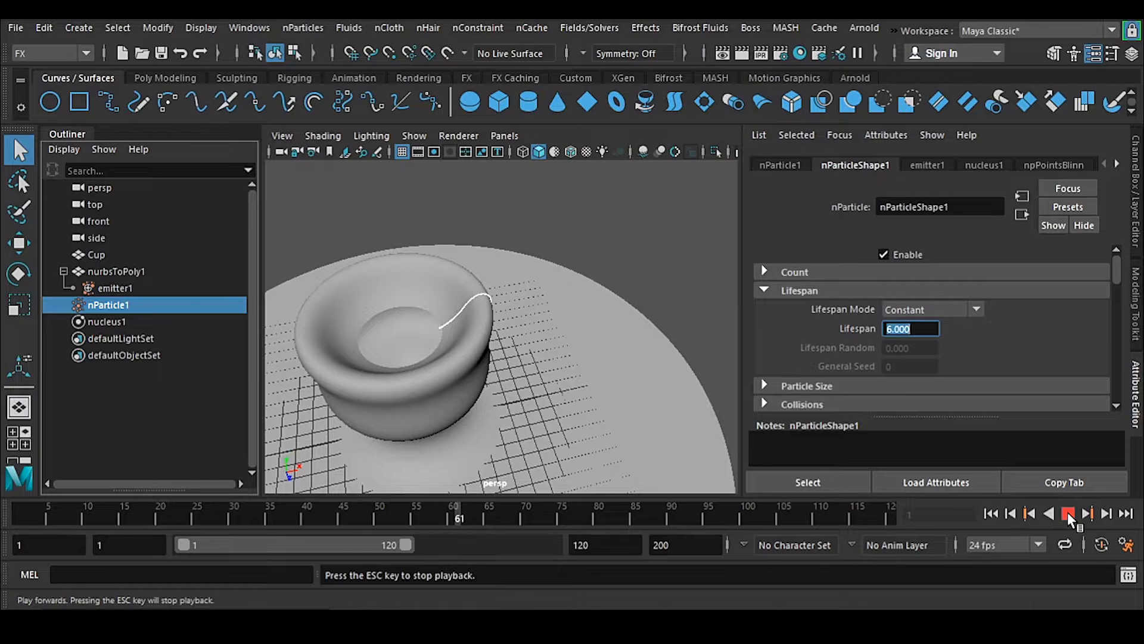
{"action": "left_click", "coordinate": [1068, 514]}
{"action": "left_click_drag", "start_coordinate": [578, 420], "coordinate": [473, 386], "text": "alt"}
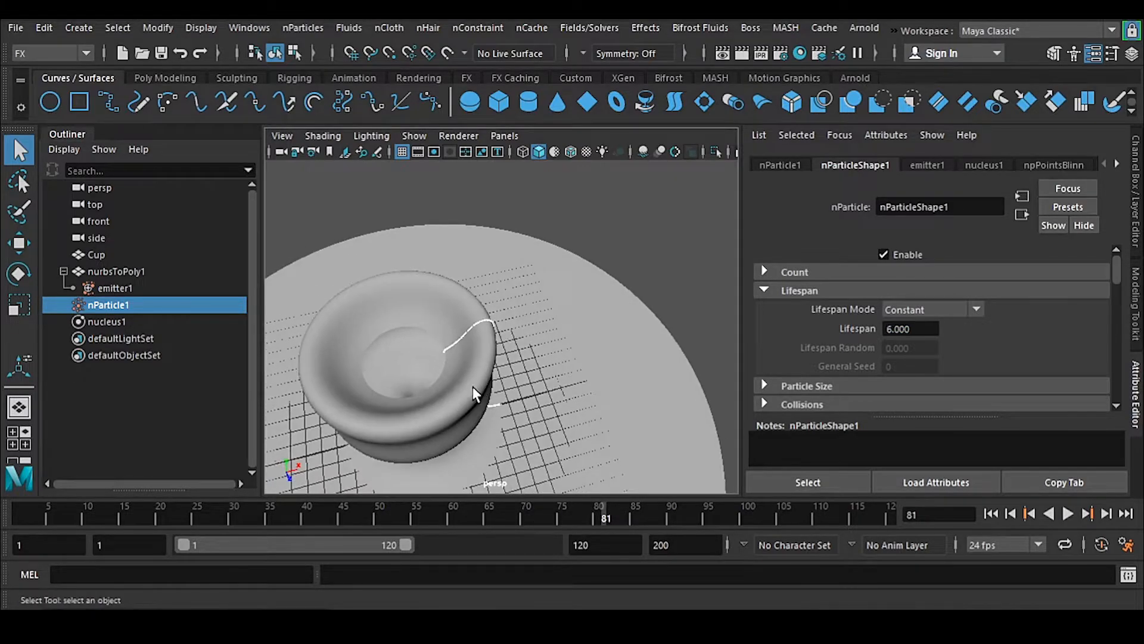
{"action": "left_click_drag", "start_coordinate": [442, 348], "coordinate": [560, 403], "text": "alt"}
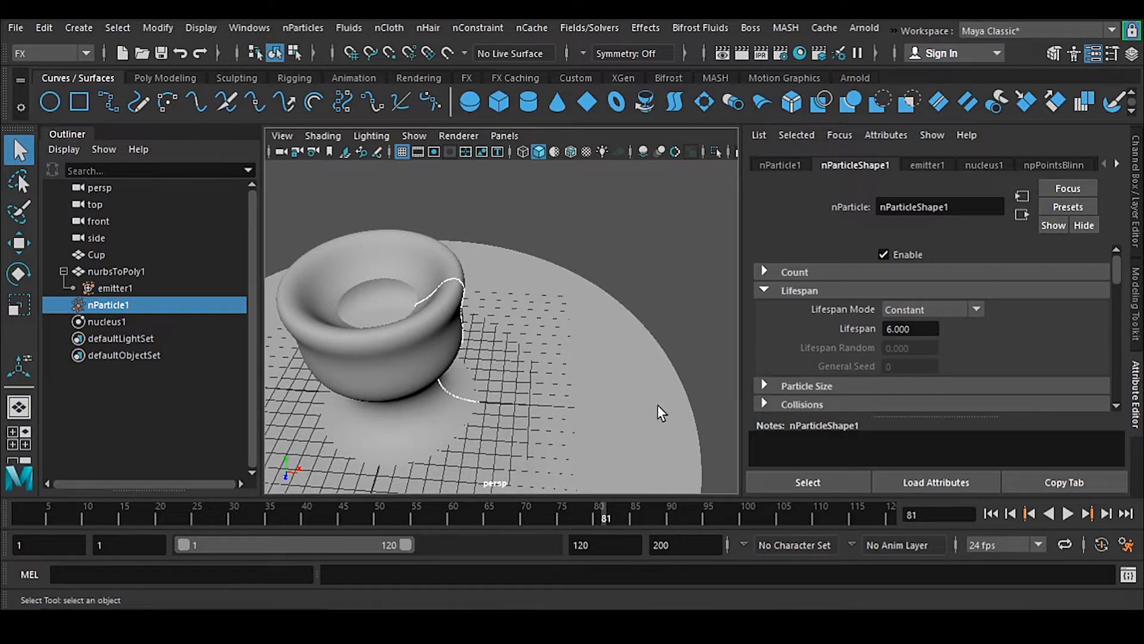
{"action": "middle_click_drag", "start_coordinate": [664, 443], "coordinate": [625, 398], "text": "alt"}
{"action": "left_click_drag", "start_coordinate": [922, 329], "coordinate": [859, 333]}
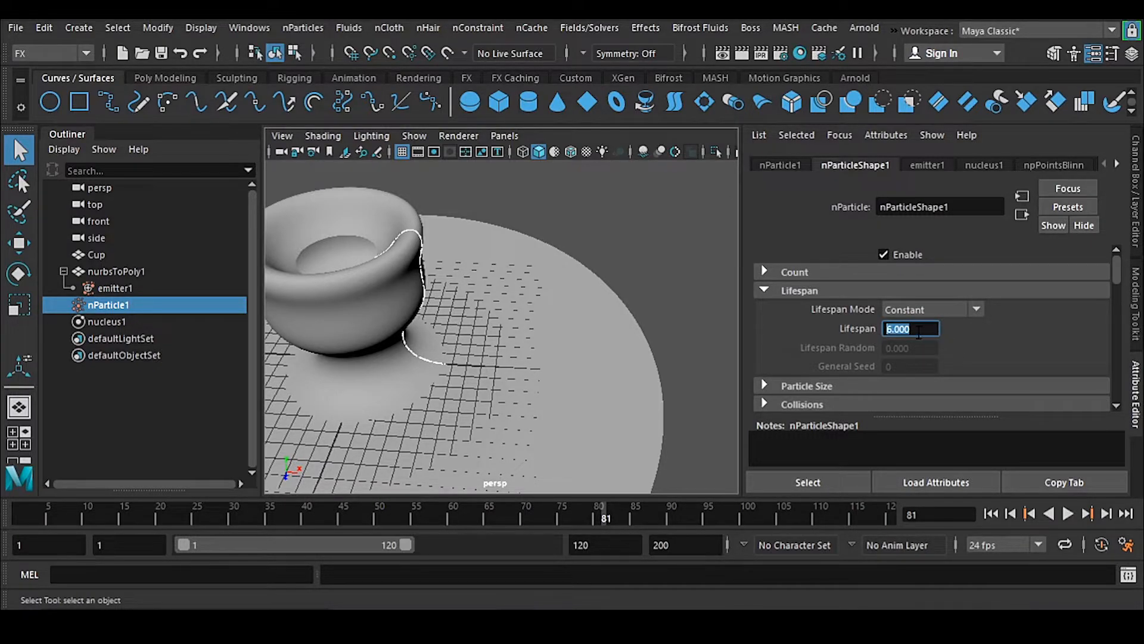
{"action": "left_click_drag", "start_coordinate": [440, 341], "coordinate": [479, 360], "text": "alt"}
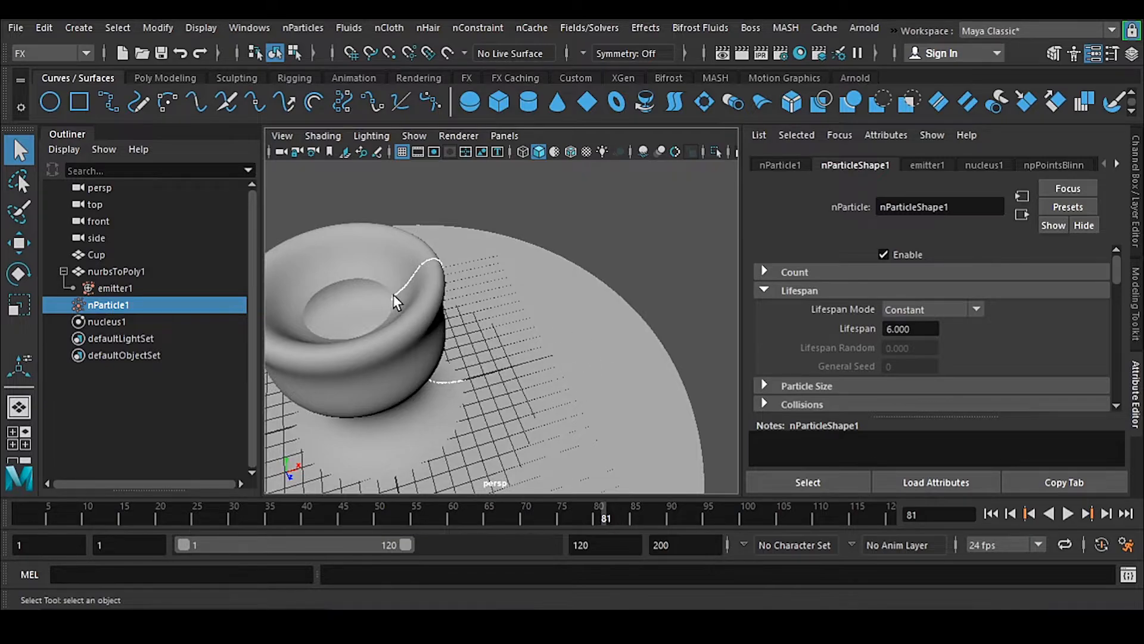
{"action": "left_click_drag", "start_coordinate": [647, 399], "coordinate": [448, 341], "text": "alt"}
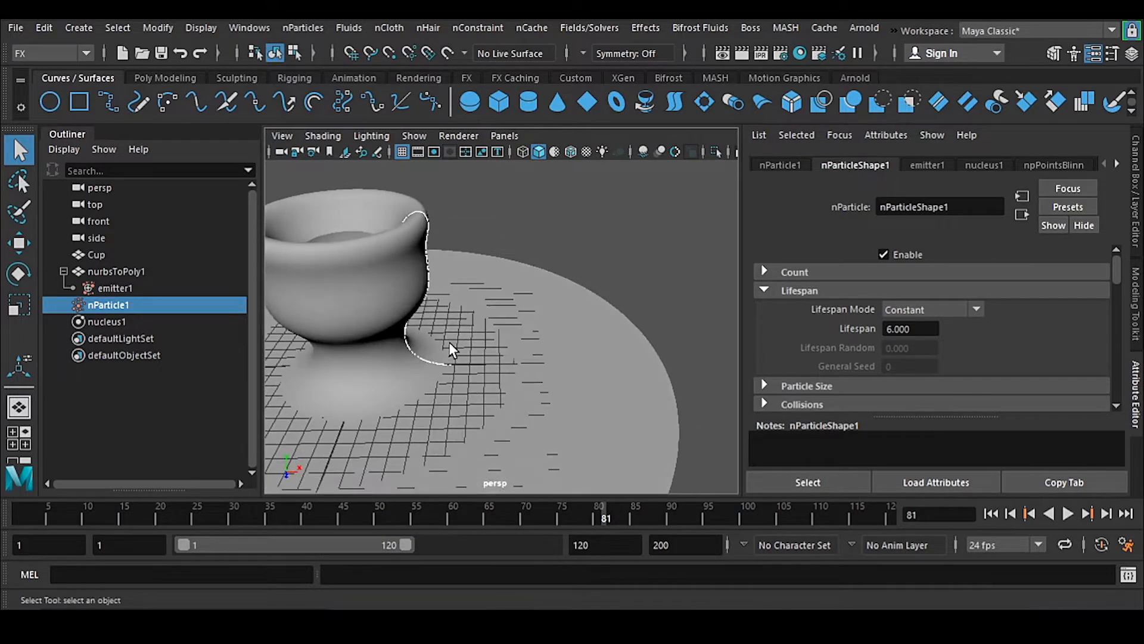
Step: Resume playback through the loop to about frame 23, examine the stream inside the cup, and clear the selection
{"action": "left_click", "coordinate": [1067, 514]}
{"action": "left_click", "coordinate": [1067, 513]}
{"action": "double_click", "coordinate": [902, 328]}
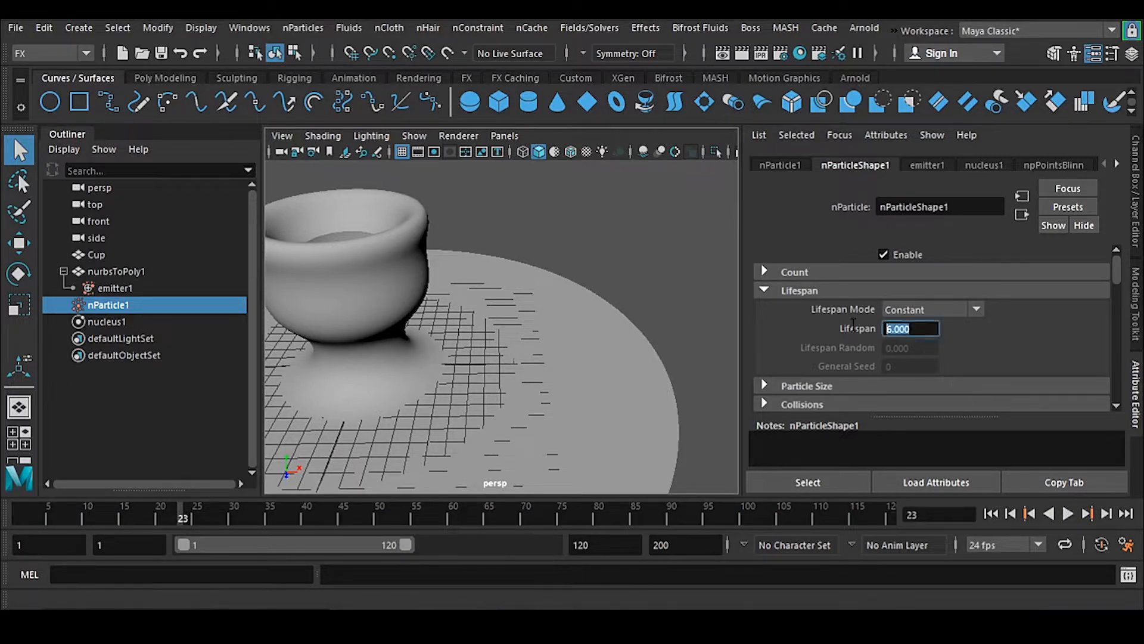
{"action": "left_click_drag", "start_coordinate": [647, 389], "coordinate": [549, 435], "text": "alt"}
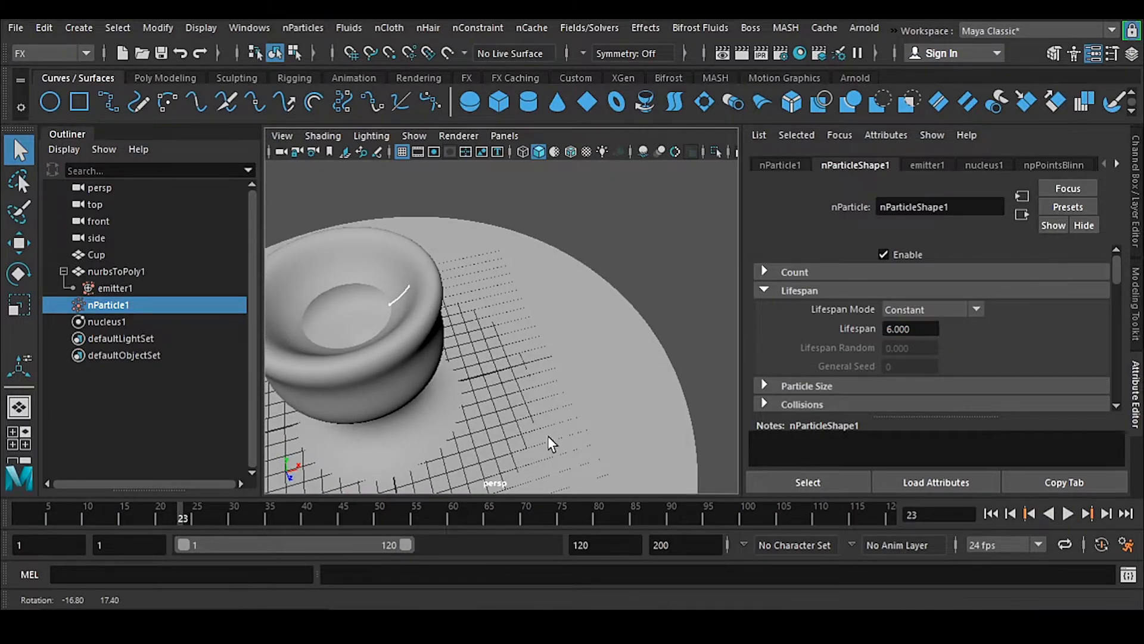
{"action": "left_click", "coordinate": [595, 327]}
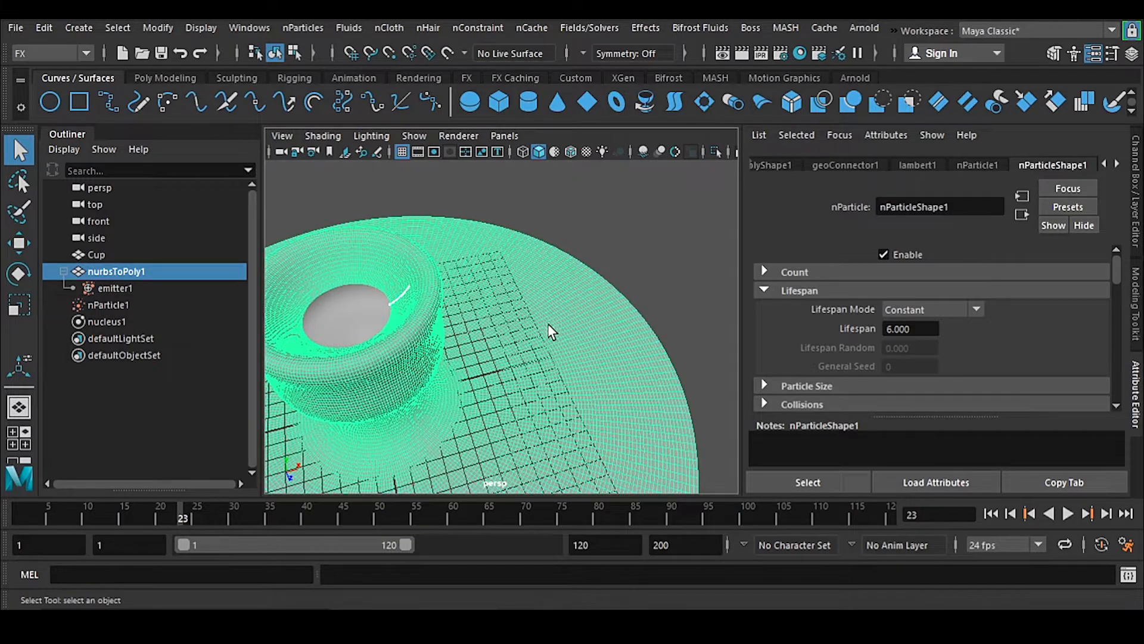
{"action": "left_click", "coordinate": [904, 328]}
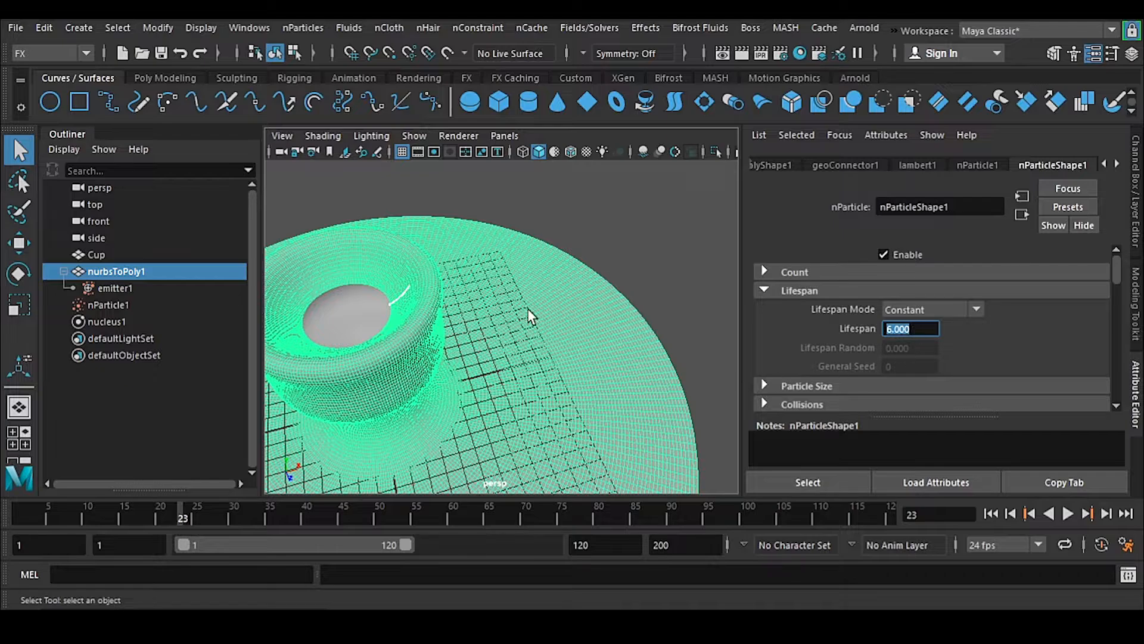
{"action": "left_click", "coordinate": [619, 234]}
{"action": "left_click_drag", "start_coordinate": [529, 382], "coordinate": [498, 341], "text": "alt"}
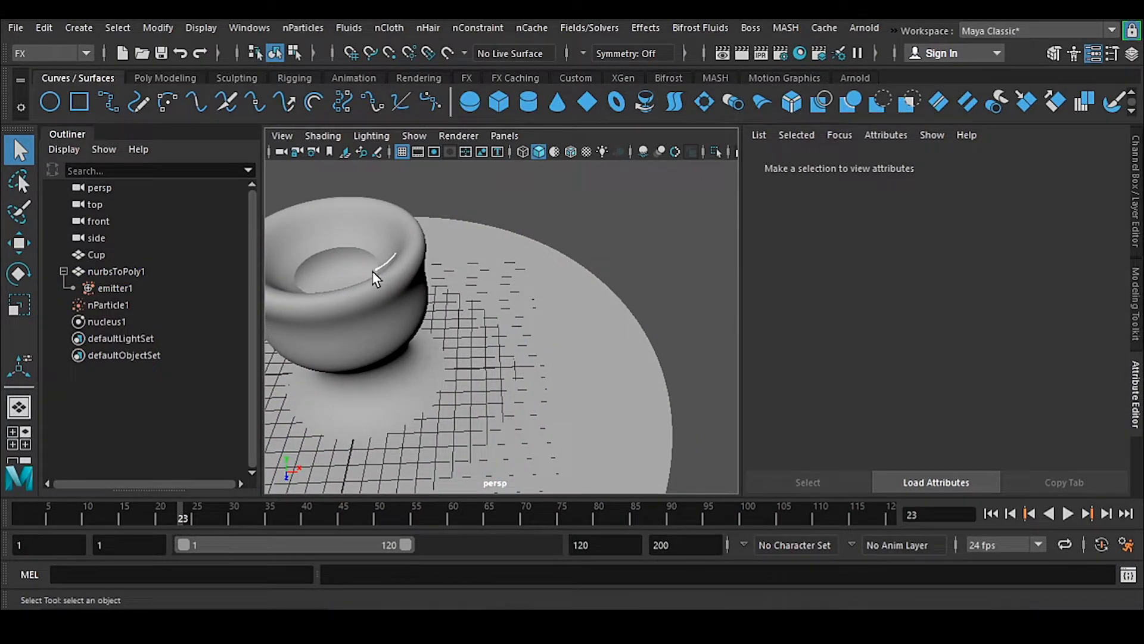
Step: Replay the simulation from frame 1 through the full range and stop at about frame 4 of the next loop
{"action": "left_click", "coordinate": [991, 513]}
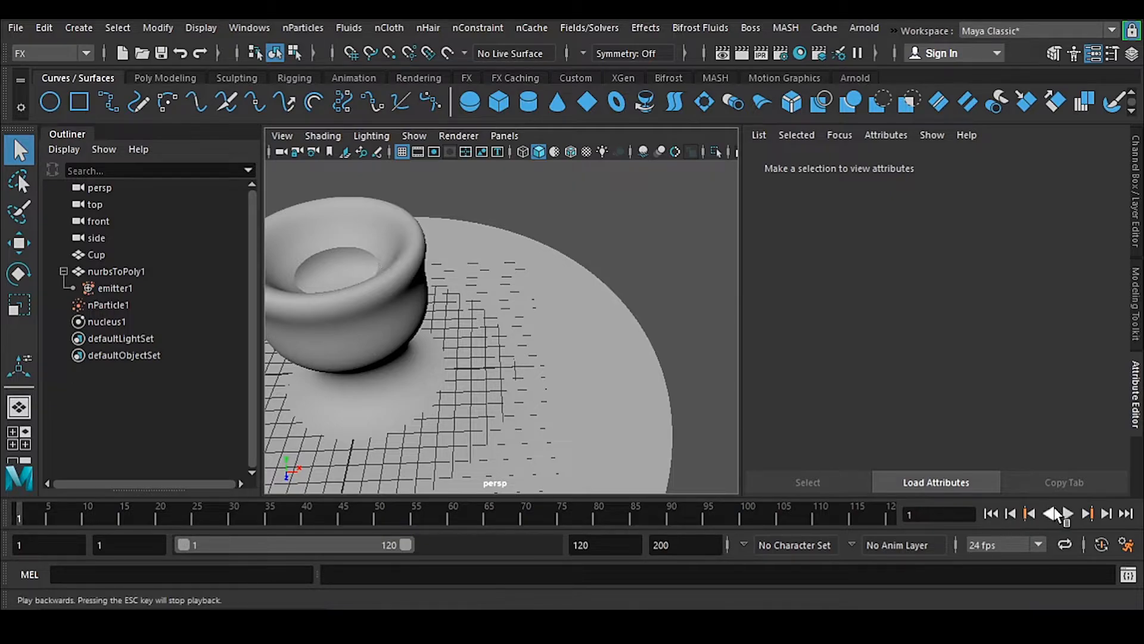
{"action": "left_click", "coordinate": [1067, 514]}
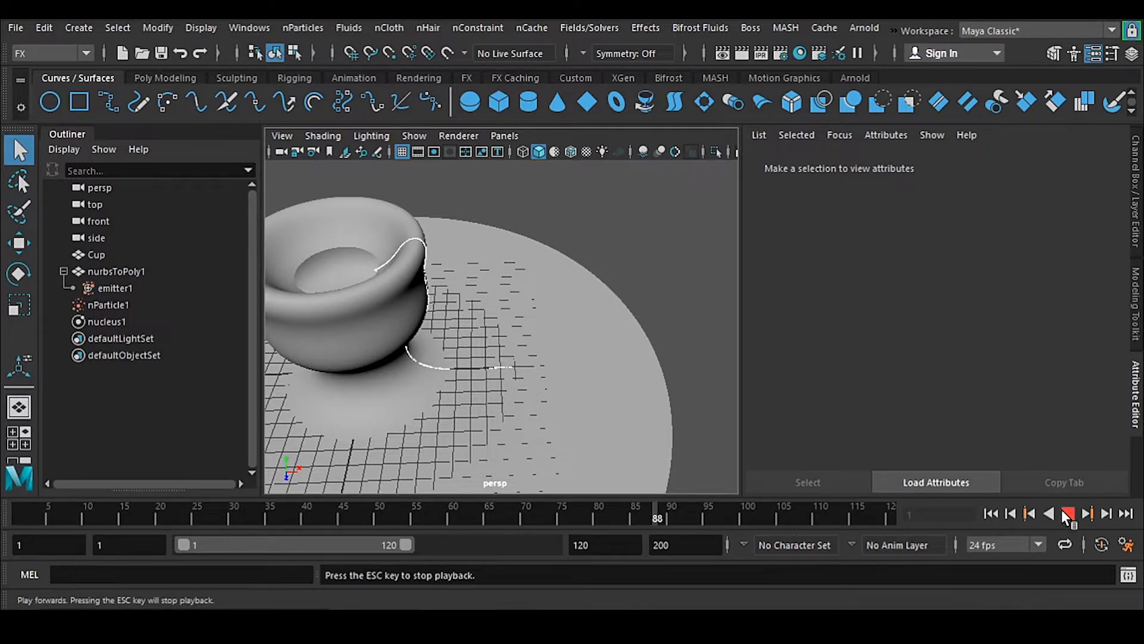
{"action": "left_click", "coordinate": [1066, 514]}
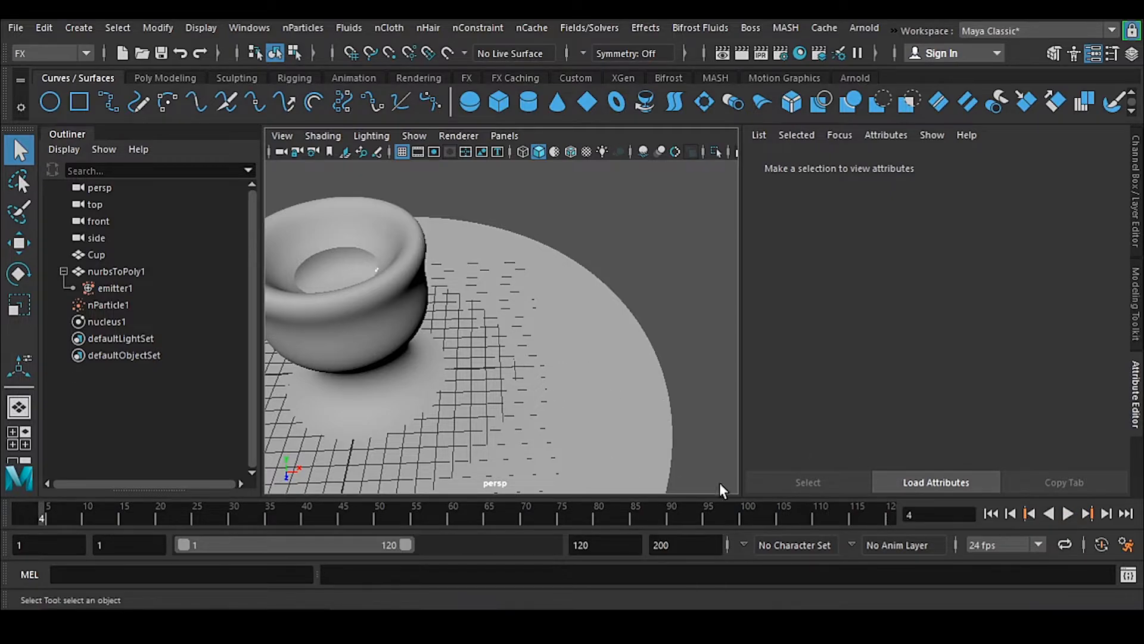
Step: Save the scene and examine the start of the particle stream inside the cup
{"action": "key", "text": "ctrl+s"}
{"action": "right_click_drag", "start_coordinate": [576, 394], "coordinate": [510, 347], "text": "alt"}
{"action": "left_click_drag", "start_coordinate": [510, 347], "coordinate": [581, 379], "text": "alt"}
{"action": "middle_click_drag", "start_coordinate": [581, 379], "coordinate": [535, 369], "text": "alt"}
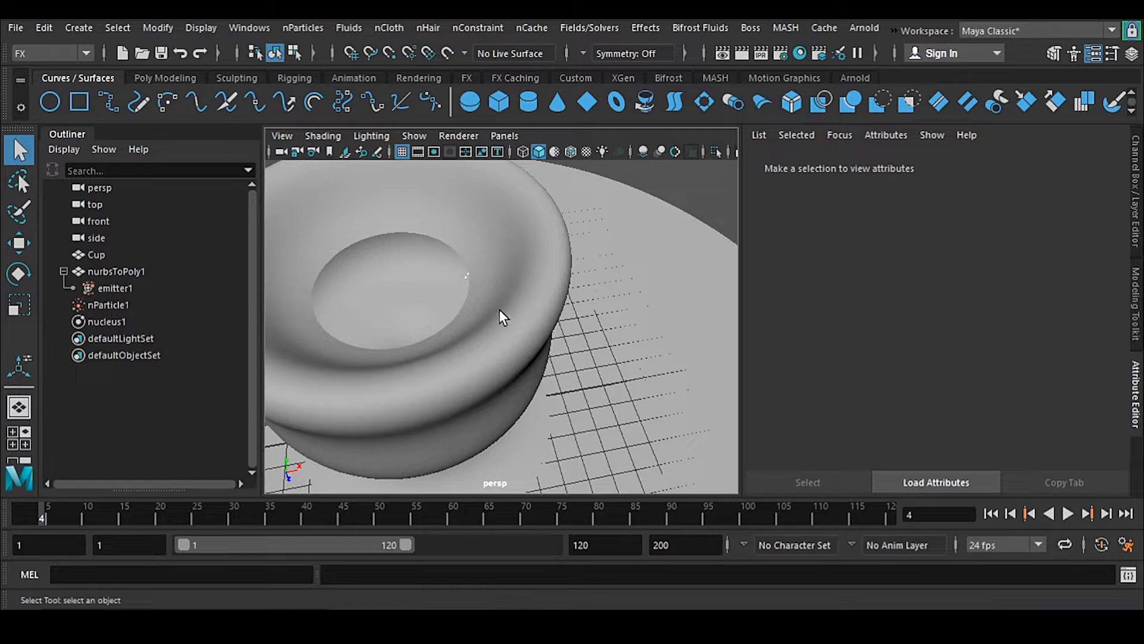
{"action": "right_click_drag", "start_coordinate": [527, 330], "coordinate": [420, 383], "text": "alt"}
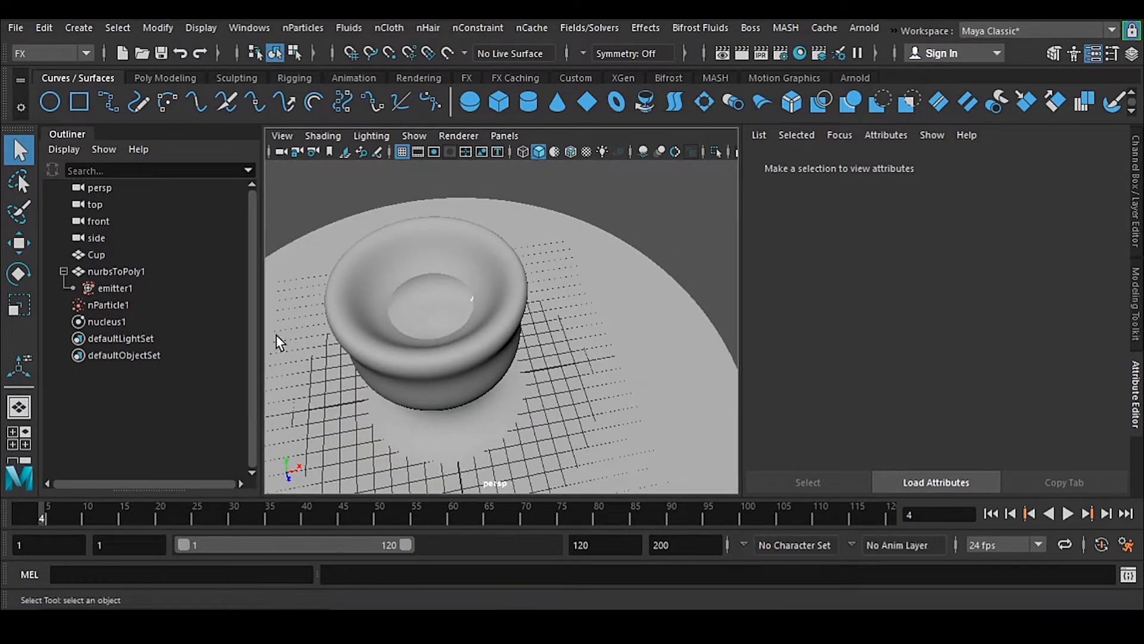
Step: Resume playback to about frame 84 and inspect the particle stream running over the cup's rim and onto the ground
{"action": "left_click", "coordinate": [1067, 513]}
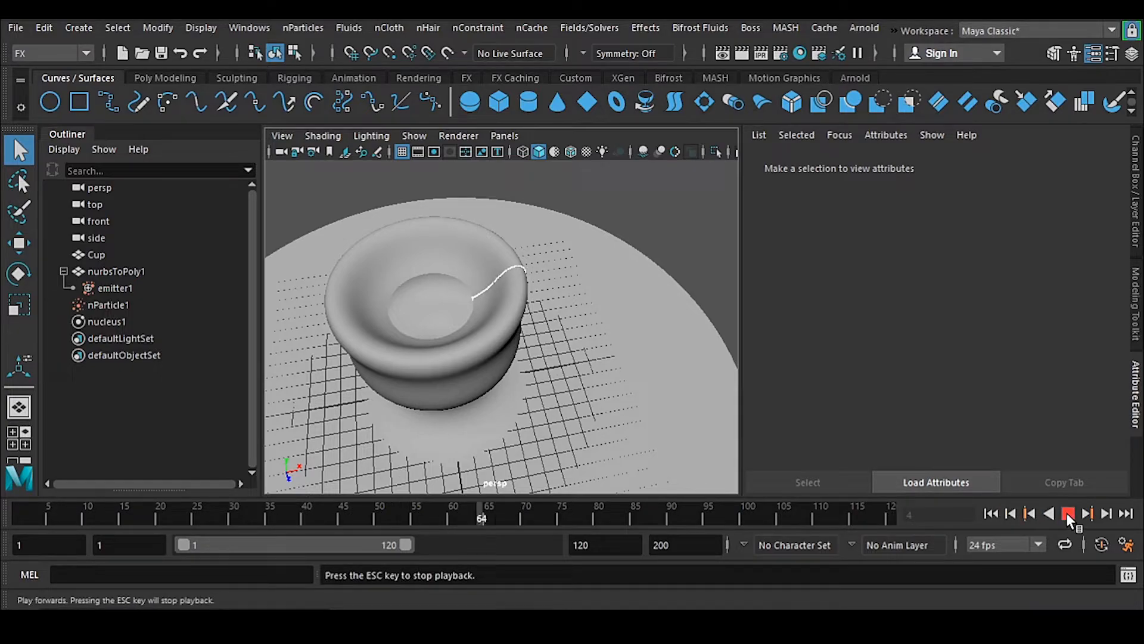
{"action": "left_click", "coordinate": [1066, 513]}
{"action": "left_click_drag", "start_coordinate": [556, 395], "coordinate": [486, 233], "text": "alt"}
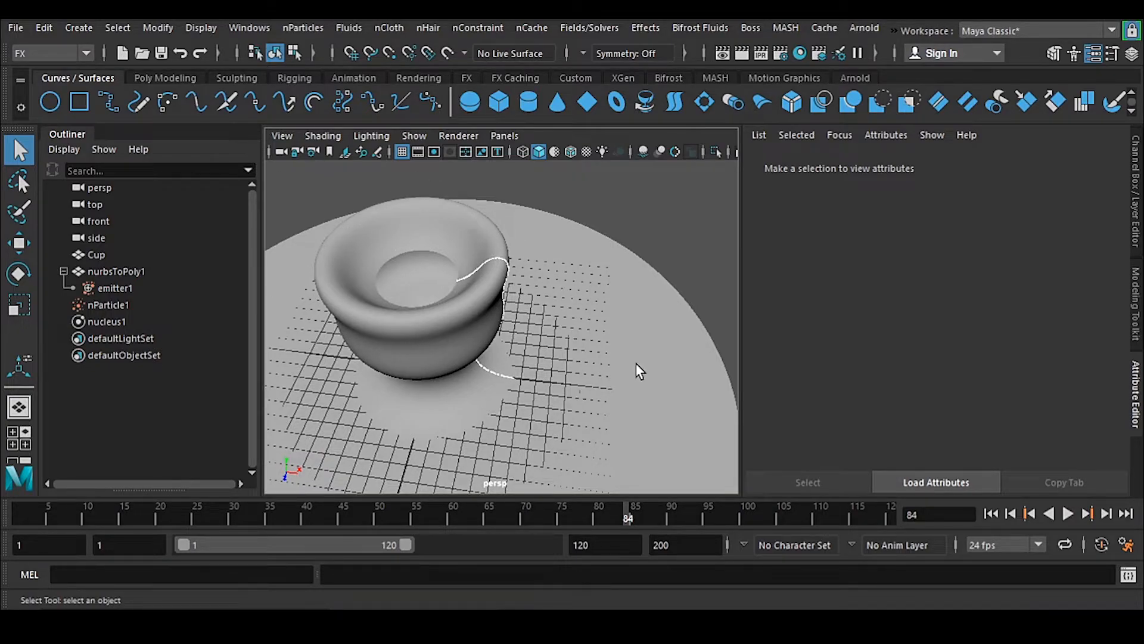
{"action": "left_click_drag", "start_coordinate": [498, 374], "coordinate": [481, 277], "text": "alt"}
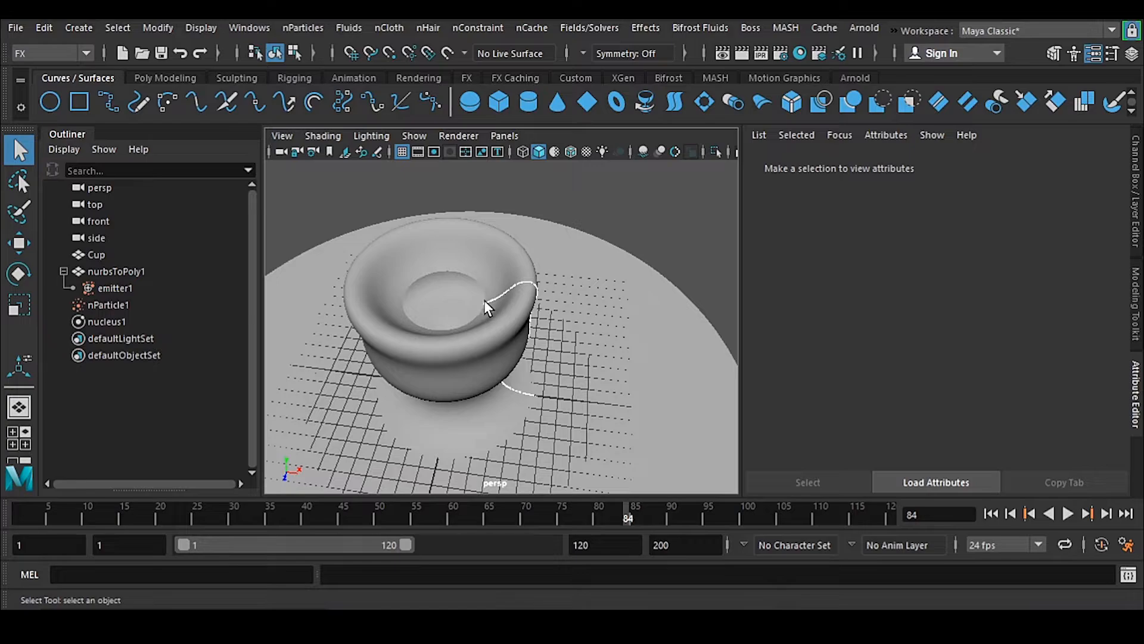
Step: Save the scene, then bring up the Goal U and Goal V per-particle attributes of nParticleShape1
{"action": "key", "text": "ctrl+s"}
{"action": "left_click", "coordinate": [118, 304]}
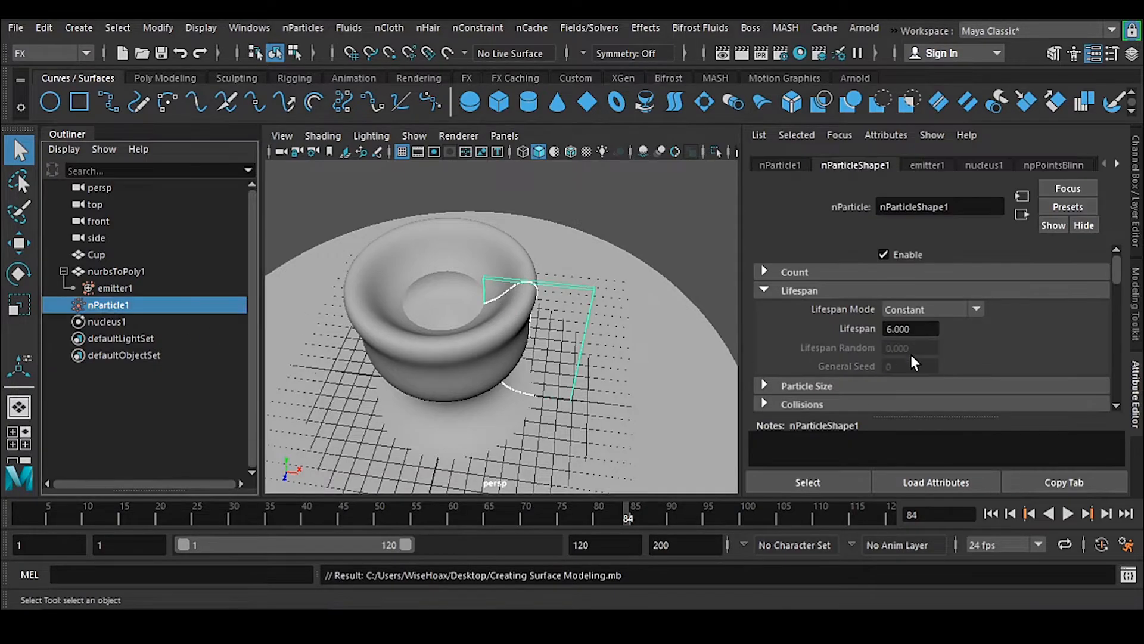
{"action": "scroll", "coordinate": [920, 352], "scroll_direction": "down", "scroll_amount": 15}
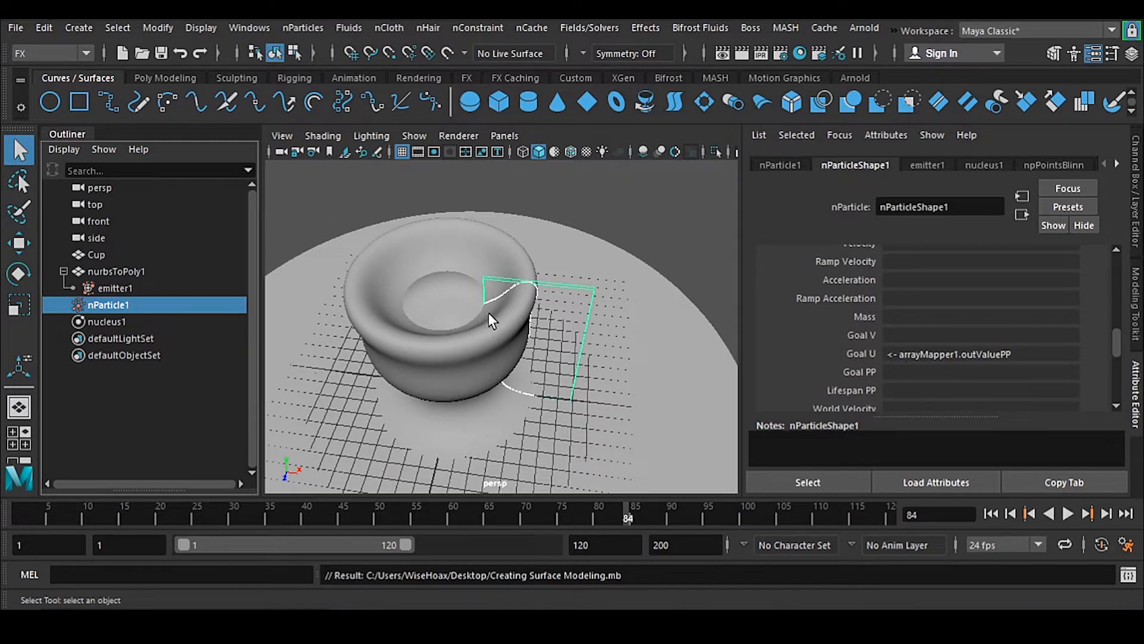
{"action": "left_click_drag", "start_coordinate": [660, 421], "coordinate": [525, 230], "text": "alt"}
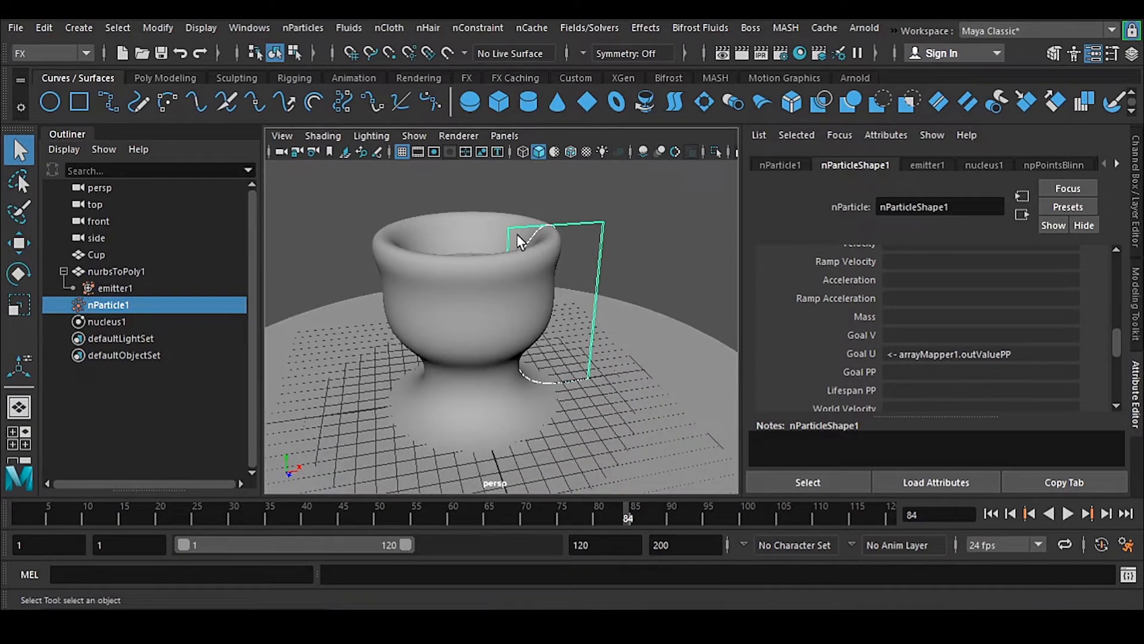
{"action": "left_click_drag", "start_coordinate": [574, 373], "coordinate": [672, 409], "text": "alt"}
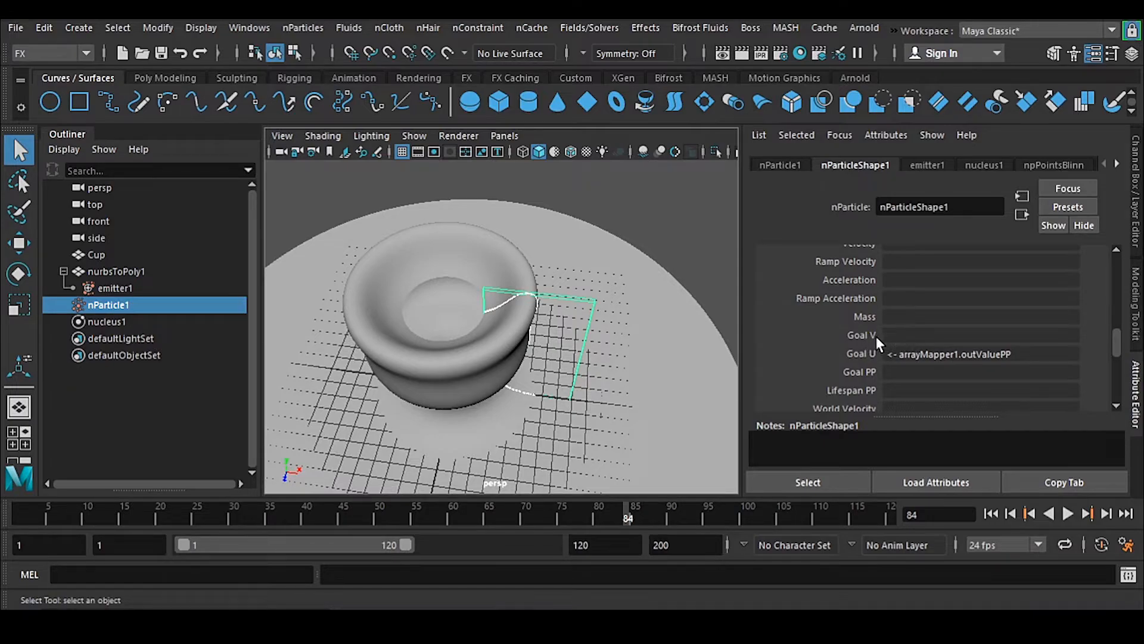
Step: Create a creation expression on nParticleShape1's Goal V reading nParticleShape1.goalV = rand(1,0)
{"action": "right_click", "coordinate": [953, 335]}
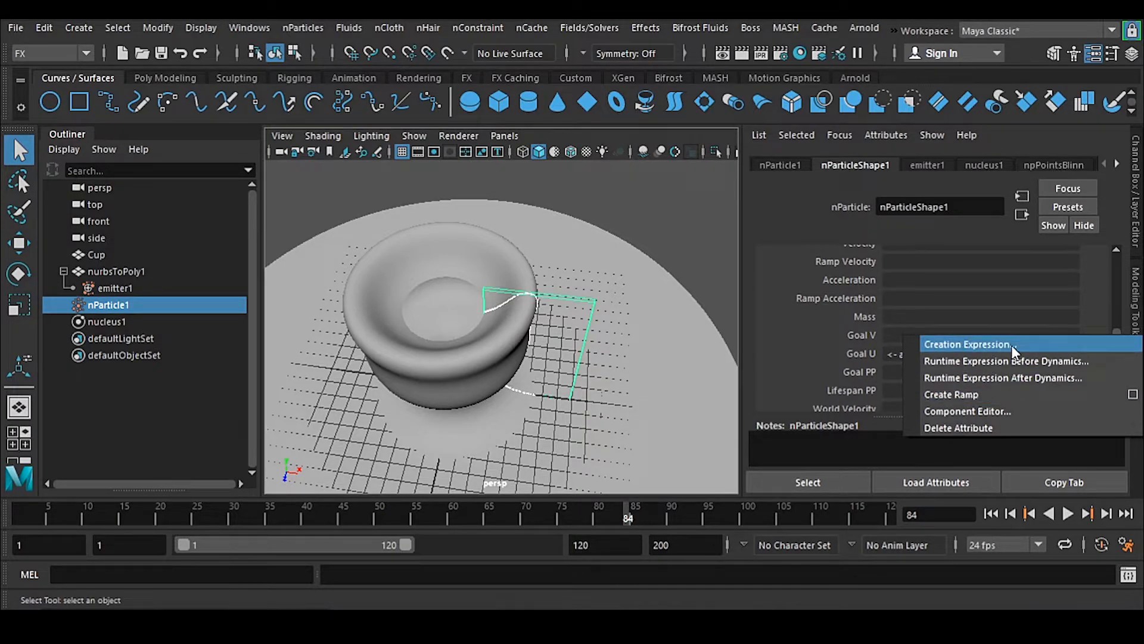
{"action": "left_click", "coordinate": [1031, 344]}
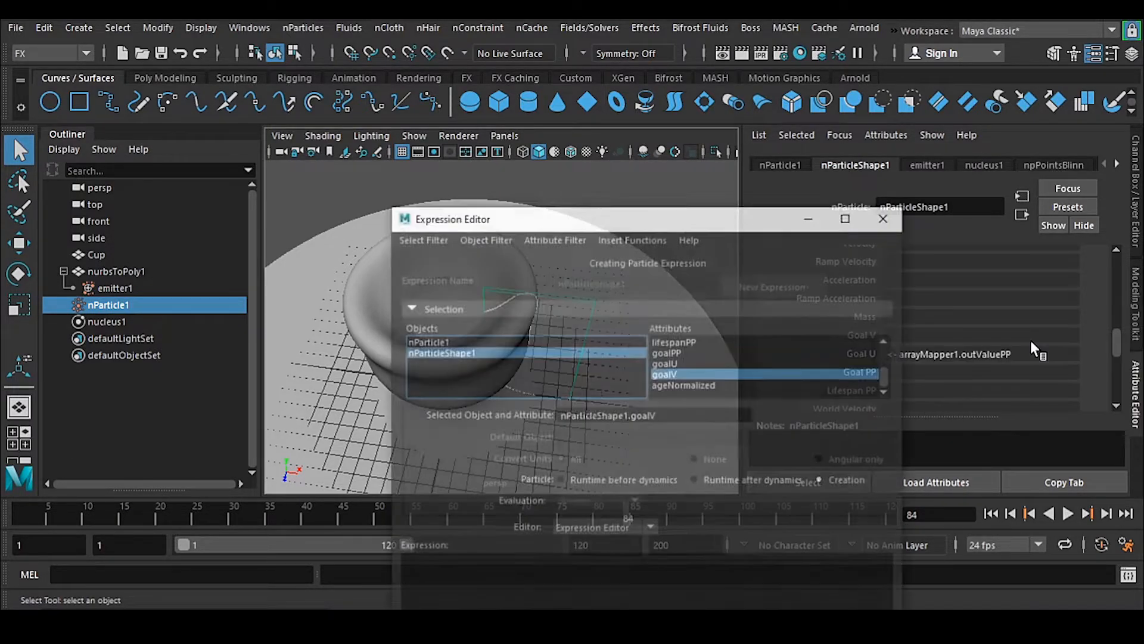
{"action": "left_click_drag", "start_coordinate": [697, 217], "coordinate": [616, 76]}
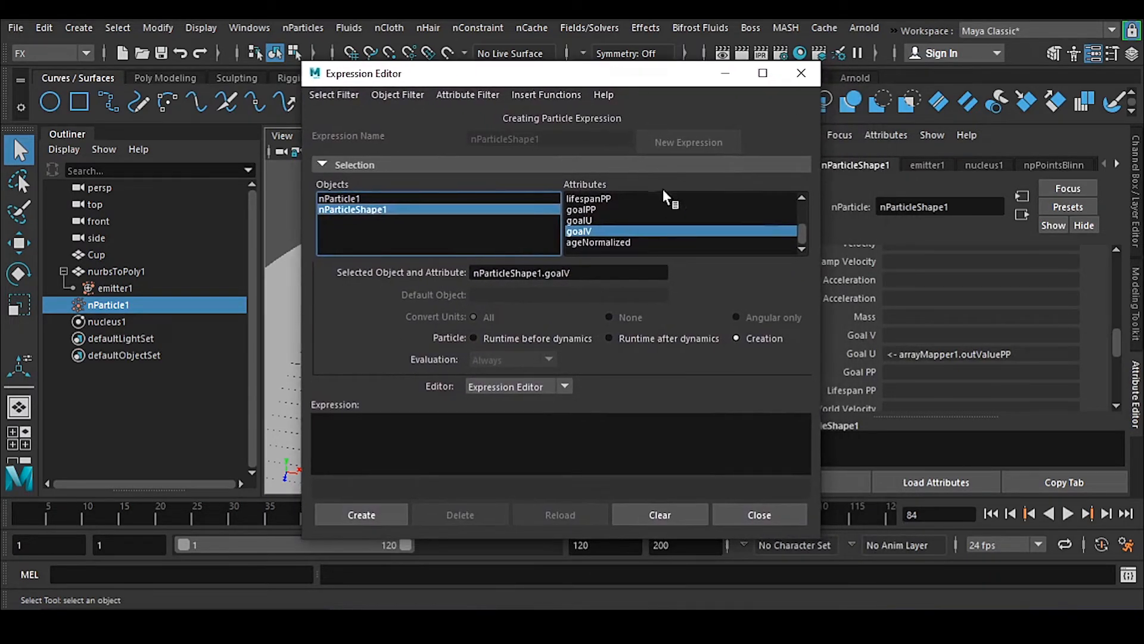
{"action": "left_click_drag", "start_coordinate": [611, 271], "coordinate": [408, 271]}
{"action": "key", "text": "ctrl+c"}
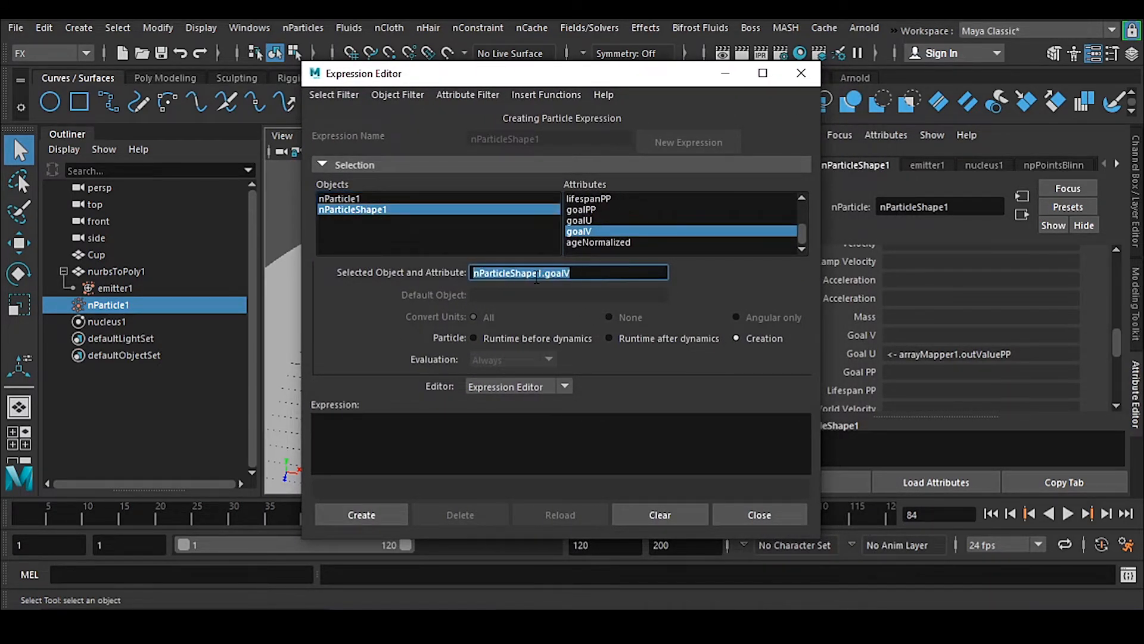
{"action": "left_click", "coordinate": [403, 440]}
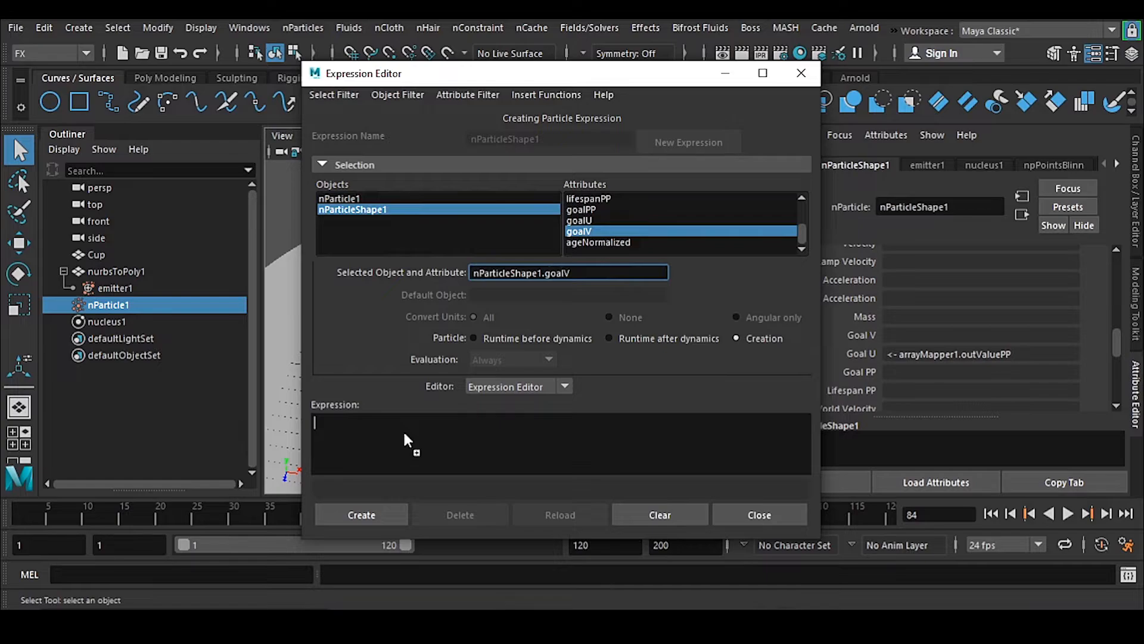
{"action": "key", "text": "ctrl+v"}
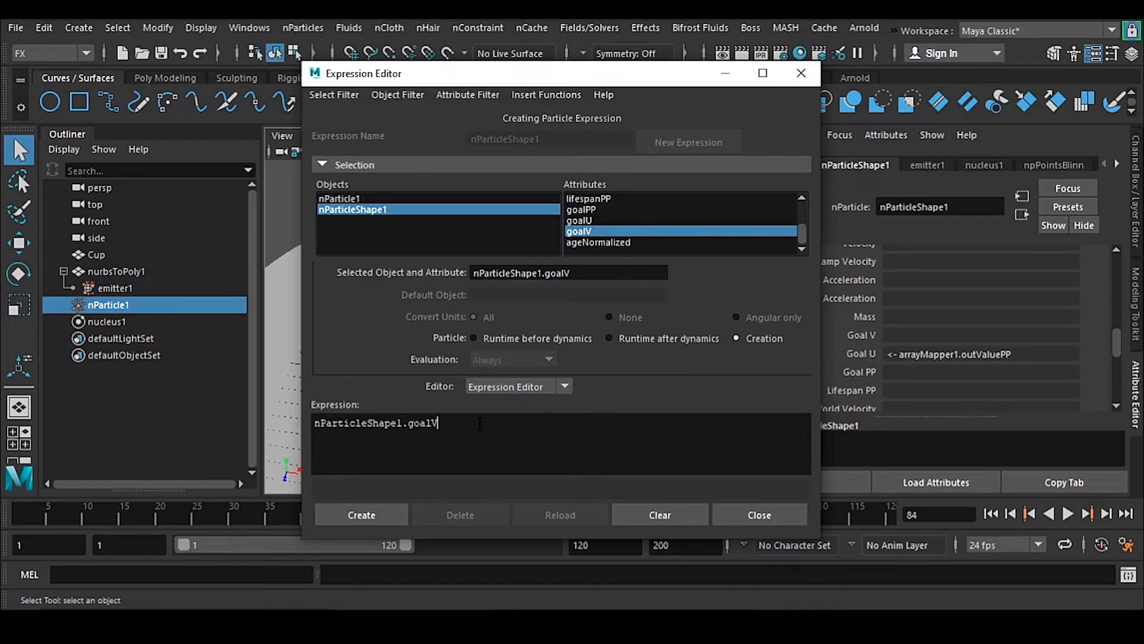
{"action": "type", "text": "= rand(1,0)"}
{"action": "left_click", "coordinate": [357, 513]}
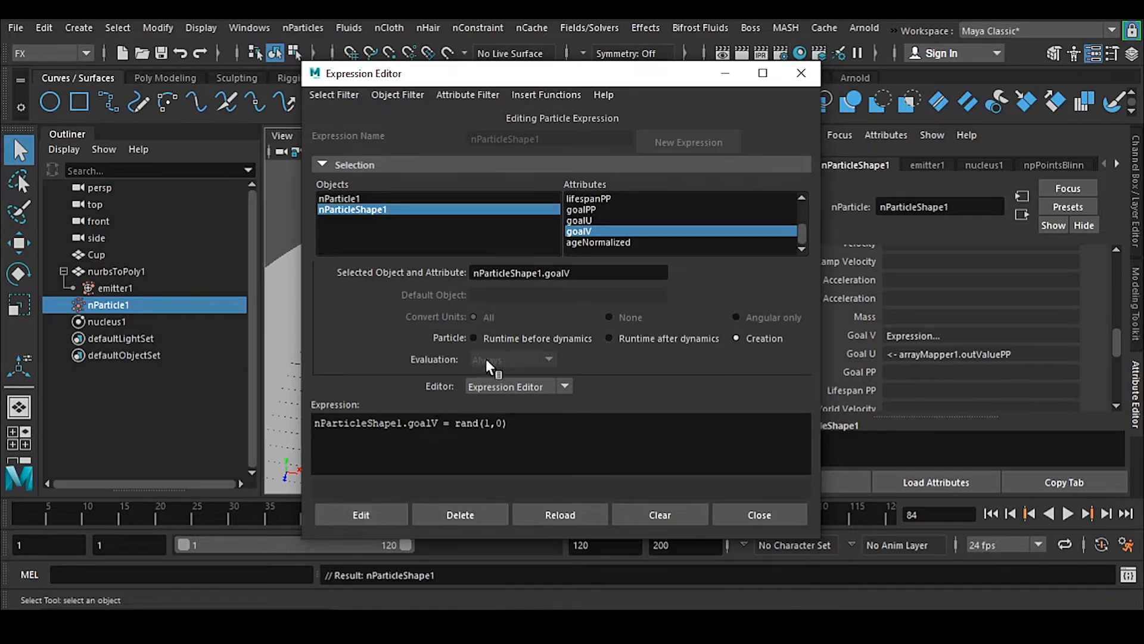
Step: Review the rand(1,0) expression for goalV against the particle stream in the viewport and close the Expression Editor
{"action": "left_click_drag", "start_coordinate": [605, 84], "coordinate": [606, 40]}
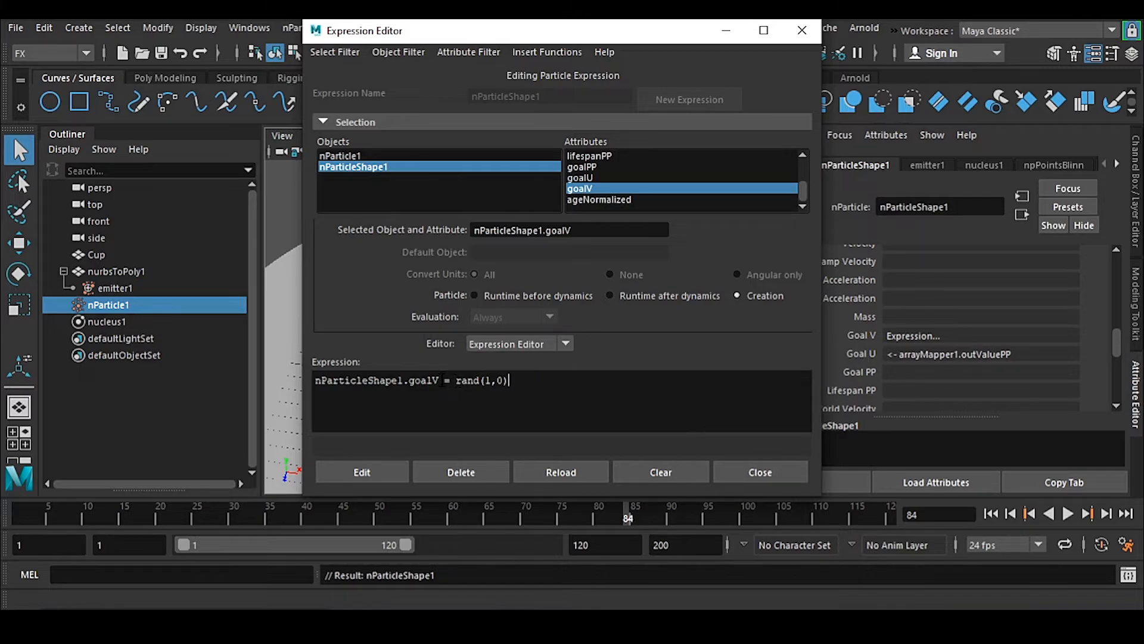
{"action": "double_click", "coordinate": [458, 380]}
{"action": "left_click_drag", "start_coordinate": [543, 29], "coordinate": [864, 46]}
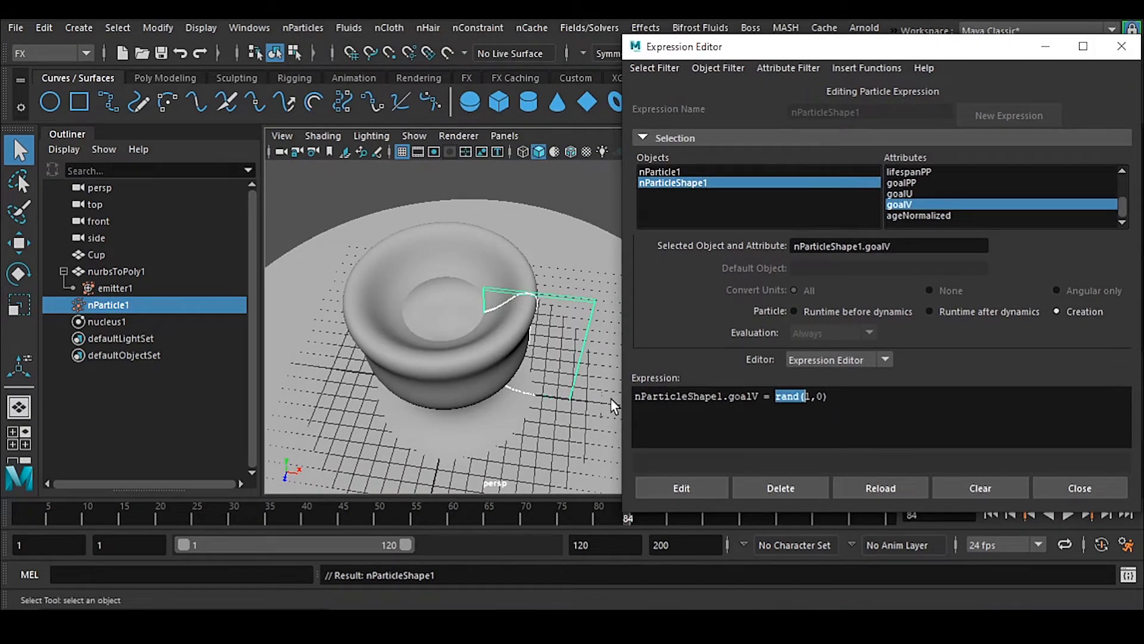
{"action": "left_click", "coordinate": [828, 396]}
{"action": "left_click_drag", "start_coordinate": [815, 47], "coordinate": [924, 78]}
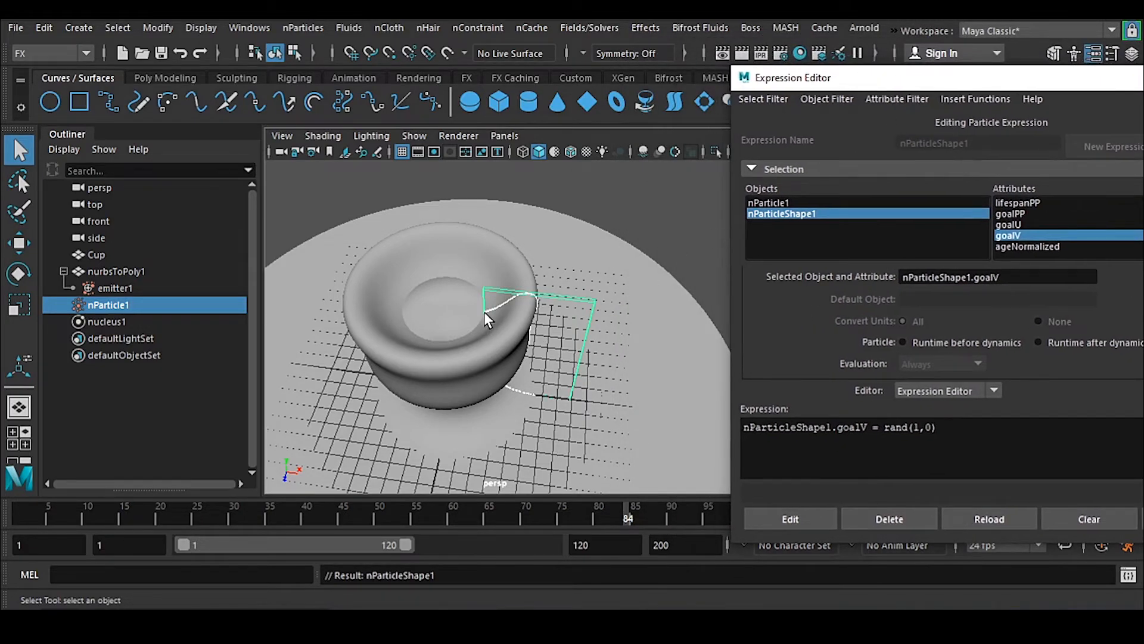
{"action": "left_click_drag", "start_coordinate": [484, 312], "coordinate": [484, 312]}
{"action": "middle_click_drag", "start_coordinate": [623, 448], "coordinate": [536, 433], "text": "alt"}
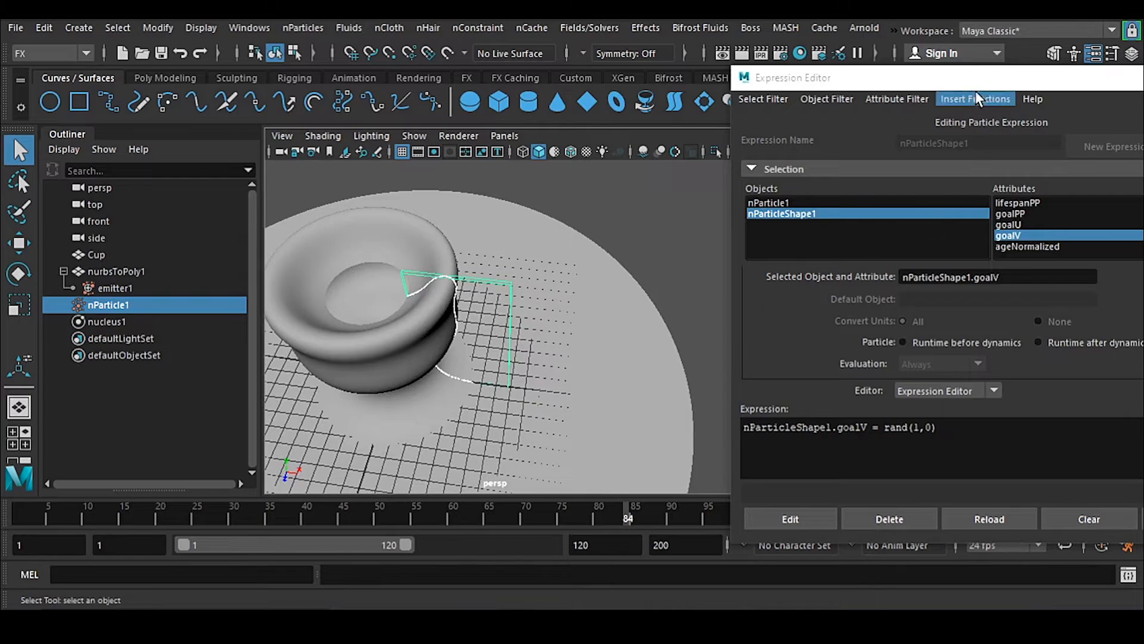
{"action": "left_click_drag", "start_coordinate": [975, 91], "coordinate": [704, 26]}
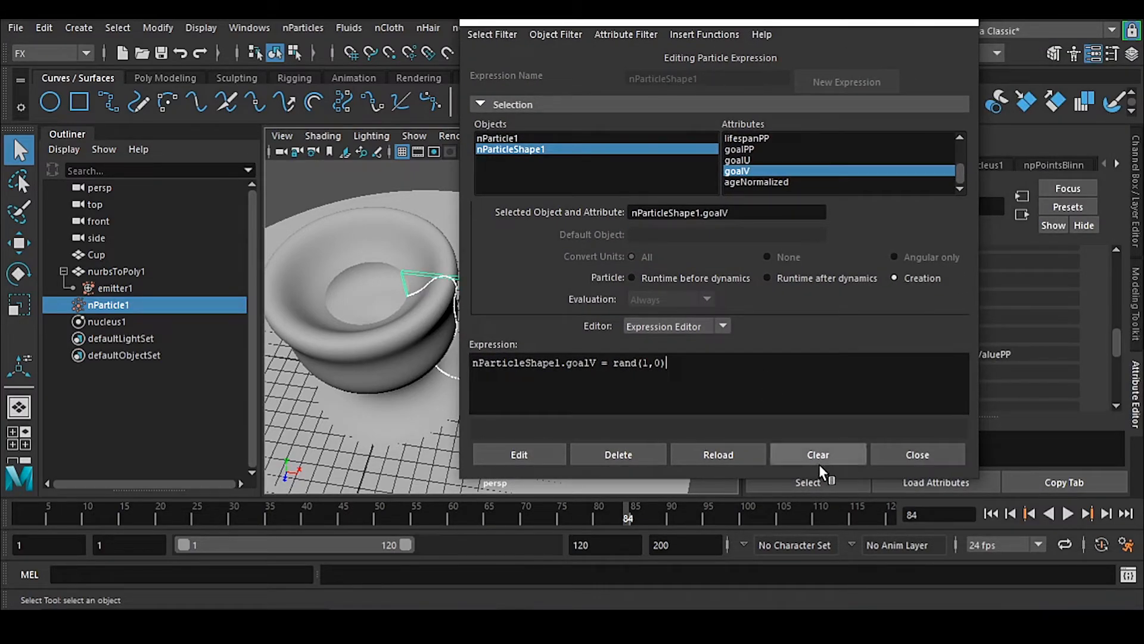
{"action": "left_click", "coordinate": [946, 452]}
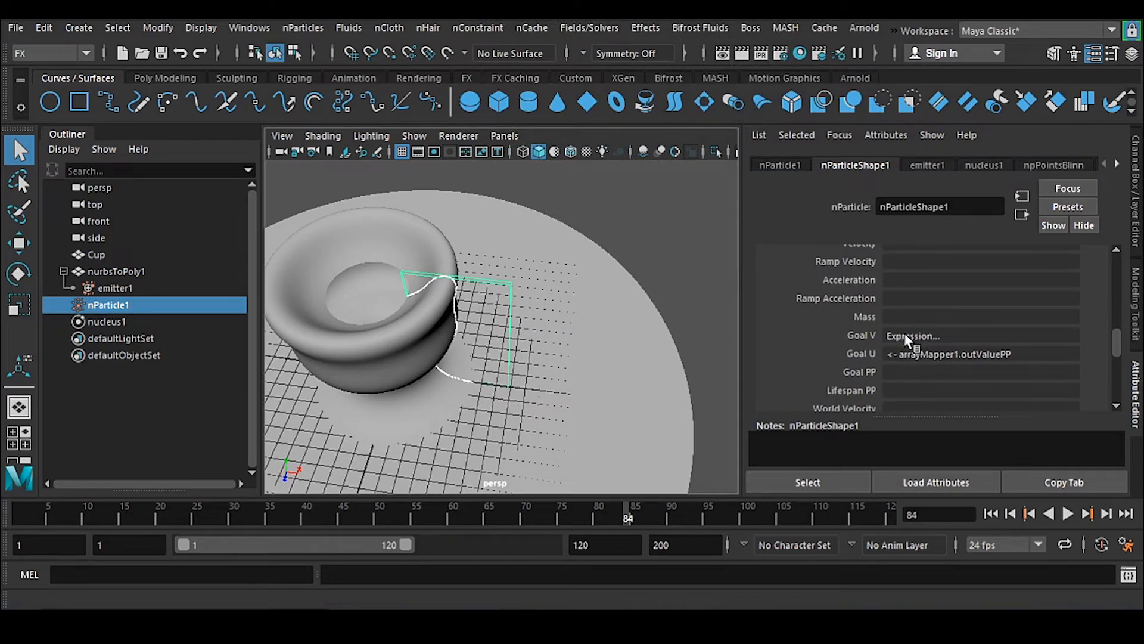
Step: Clear the nParticle1 selection and save the scene
{"action": "middle_click_drag", "start_coordinate": [573, 398], "coordinate": [622, 385], "text": "alt"}
{"action": "left_click", "coordinate": [686, 204]}
{"action": "key", "text": "ctrl+s"}
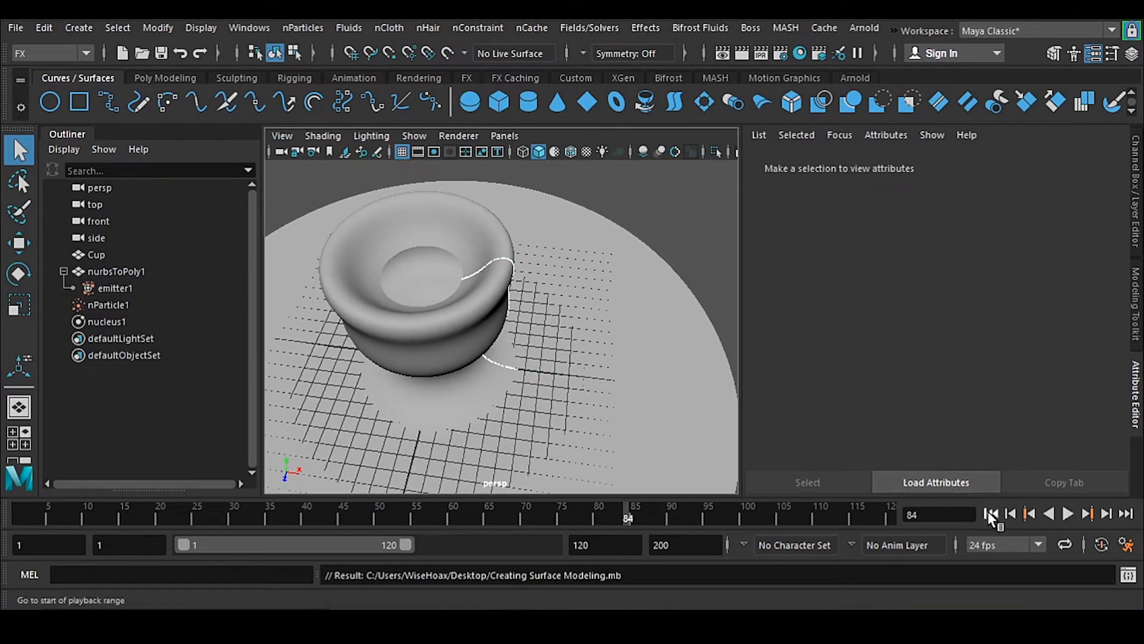
Step: Play the simulation from frame 1 to about frame 118, then replay it to frame 100 viewing the cup from the side
{"action": "left_click", "coordinate": [992, 513]}
{"action": "left_click", "coordinate": [1069, 513]}
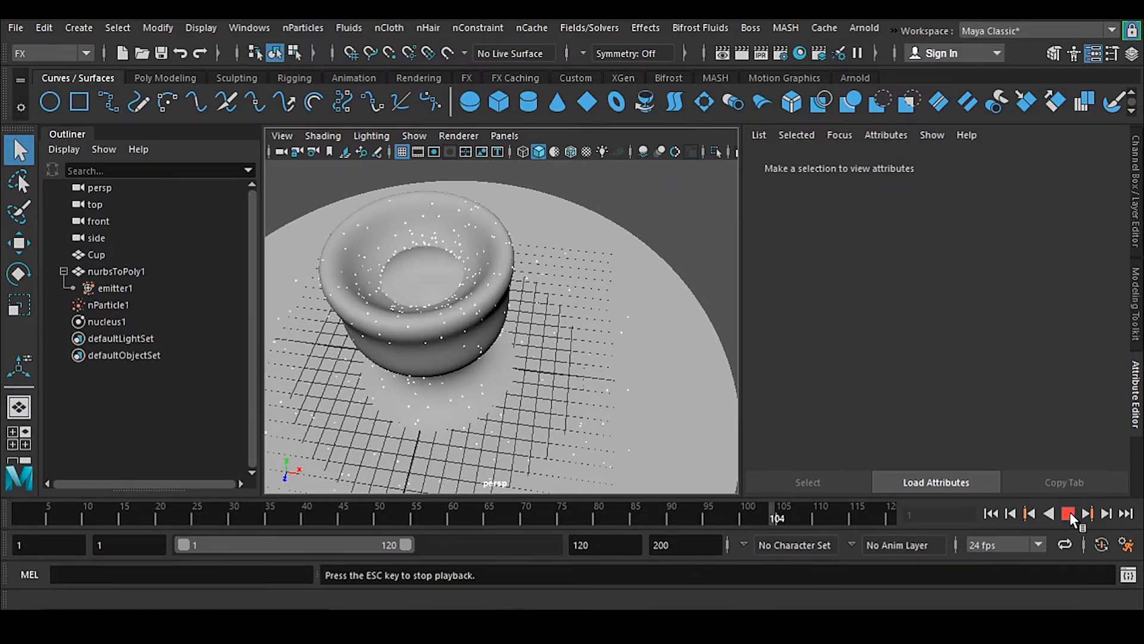
{"action": "left_click", "coordinate": [1069, 512]}
{"action": "left_click_drag", "start_coordinate": [562, 427], "coordinate": [579, 380], "text": "alt"}
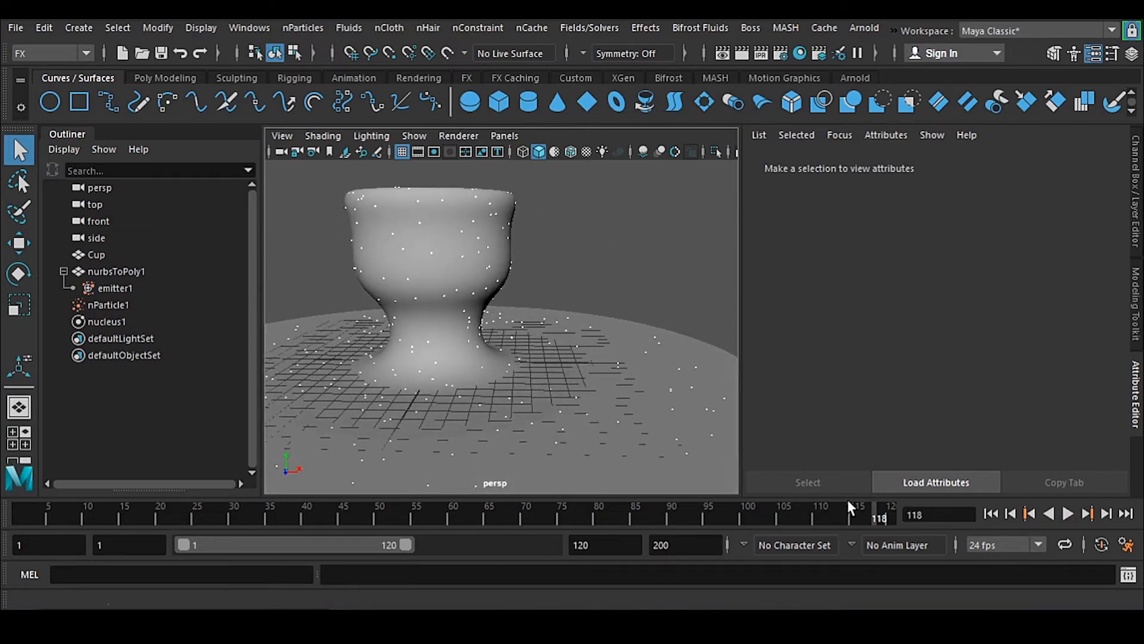
{"action": "left_click", "coordinate": [992, 513]}
{"action": "left_click", "coordinate": [1068, 513]}
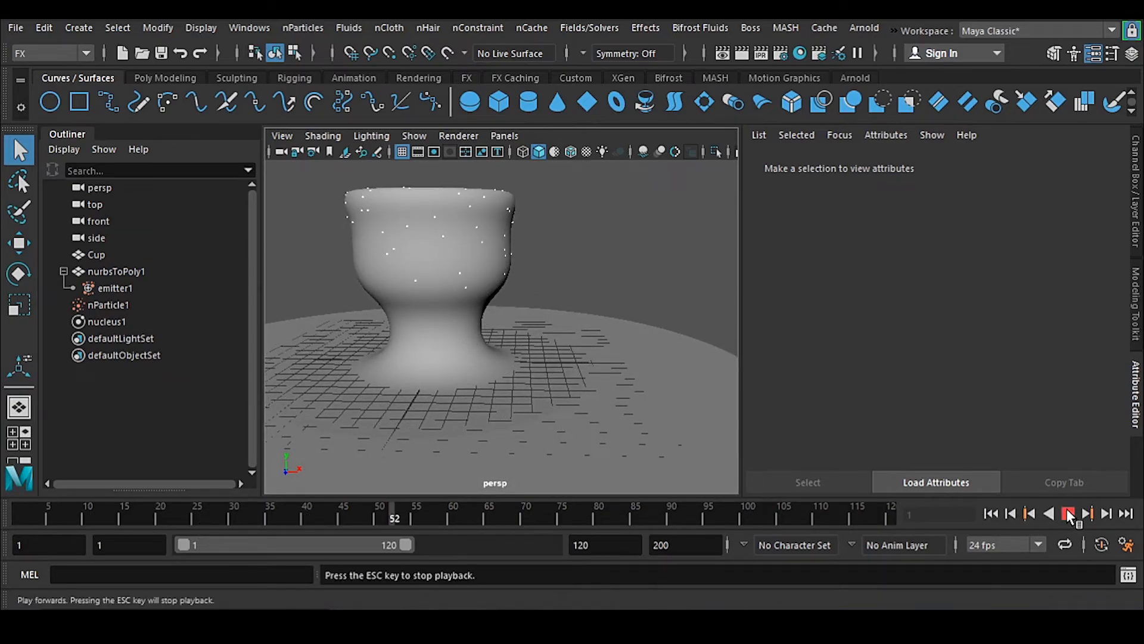
{"action": "left_click", "coordinate": [1069, 513]}
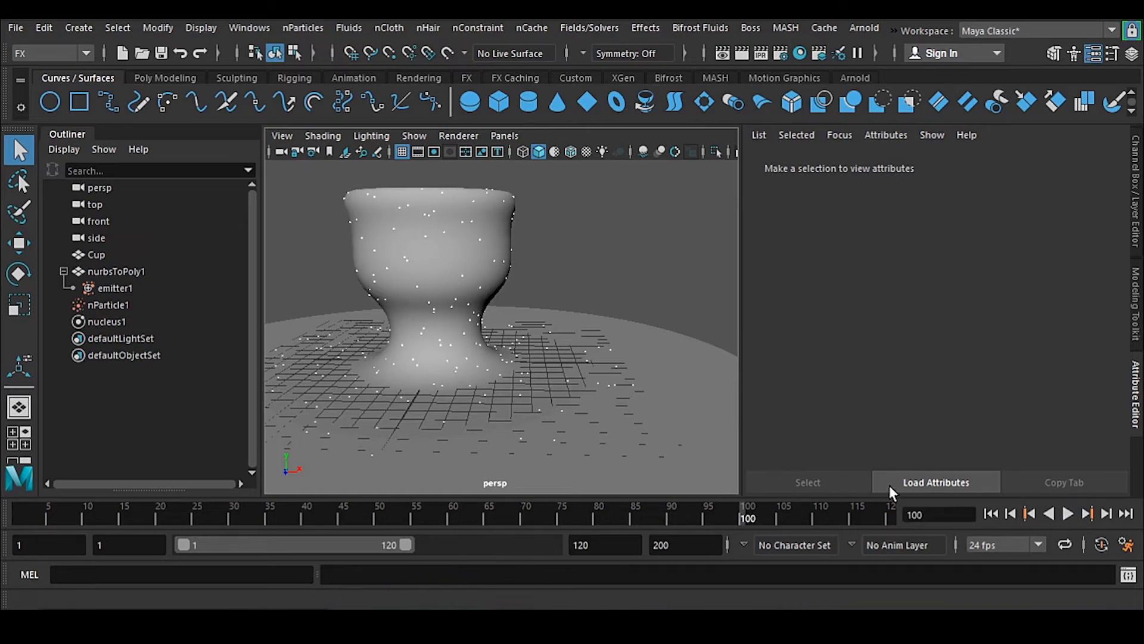
Step: Hide the nurbsToPoly1 mesh and play the simulation from frame 1 to about frame 105 around the original cup
{"action": "left_click", "coordinate": [713, 372]}
{"action": "key", "text": "h"}
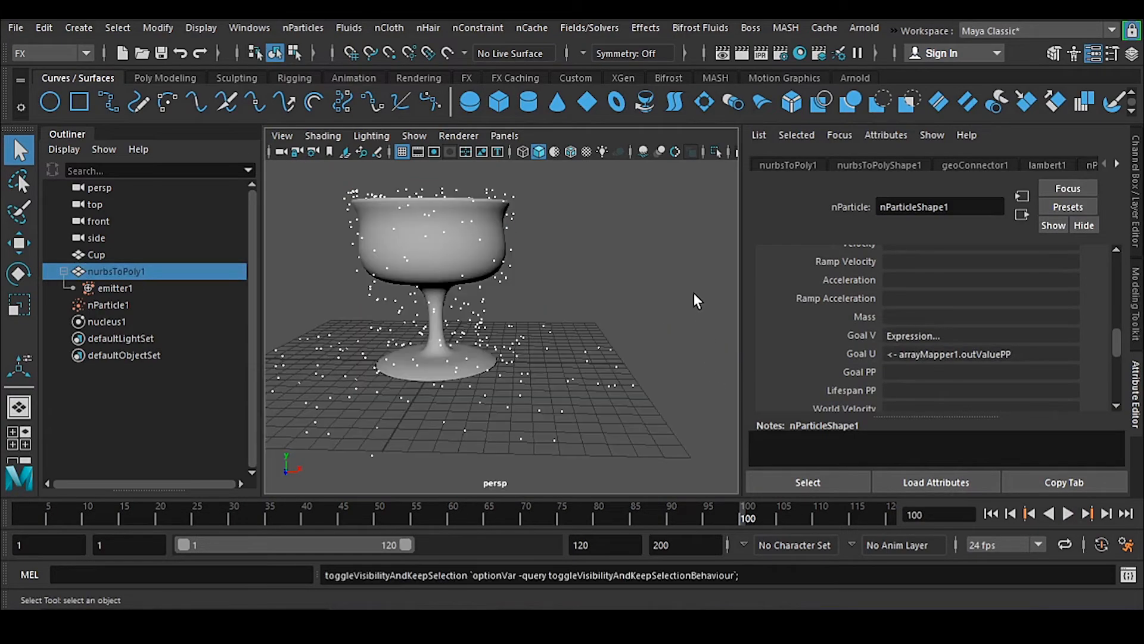
{"action": "left_click", "coordinate": [694, 292]}
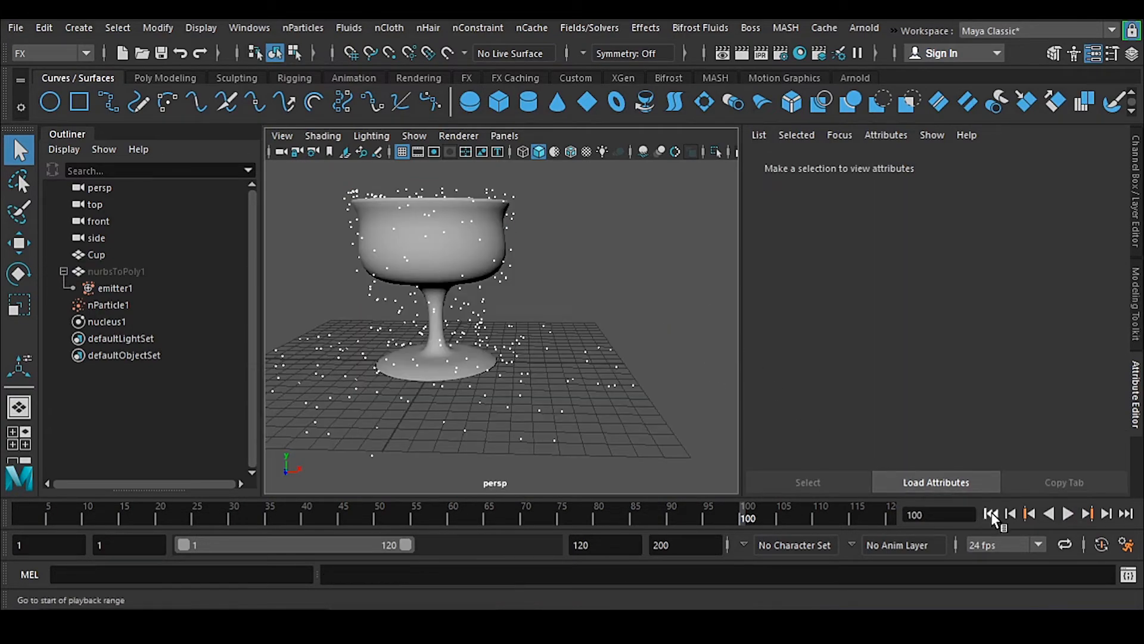
{"action": "left_click", "coordinate": [991, 513]}
{"action": "left_click", "coordinate": [1068, 514]}
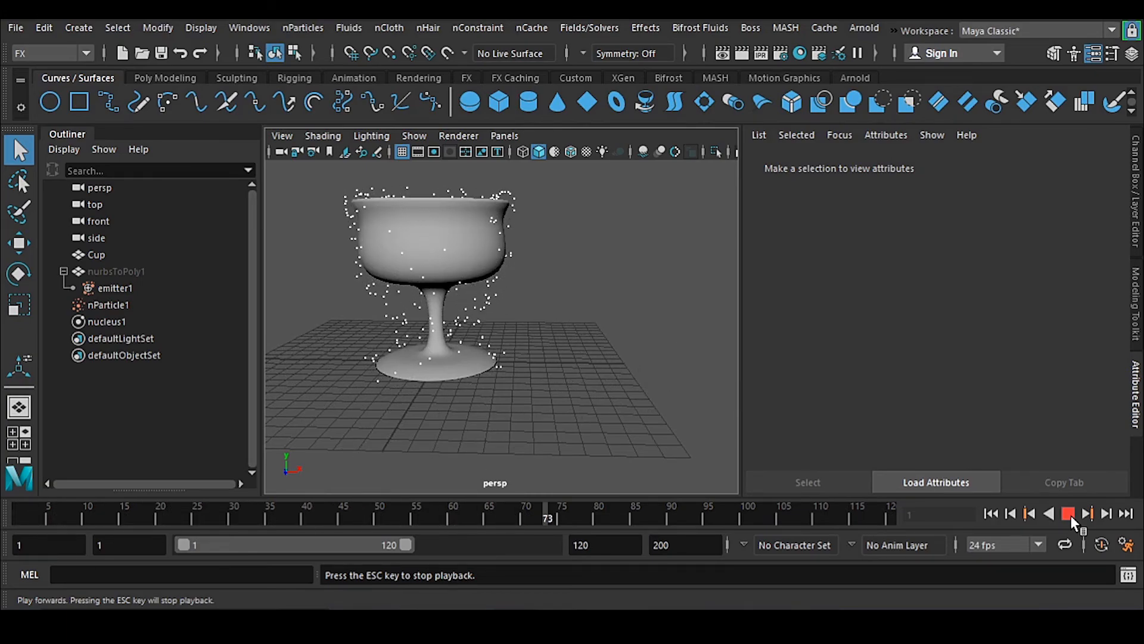
{"action": "left_click", "coordinate": [1070, 514]}
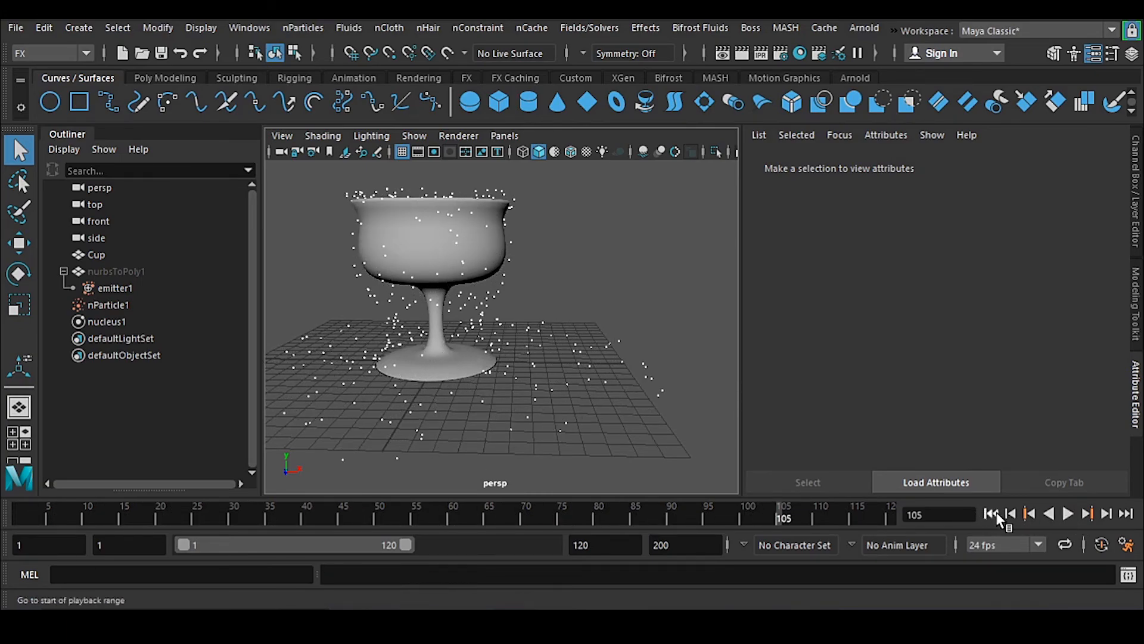
Step: Rewind to frame 1 and show the hidden nurbsToPoly1 mesh again
{"action": "left_click", "coordinate": [993, 512]}
{"action": "left_click_drag", "start_coordinate": [472, 376], "coordinate": [528, 399], "text": "alt"}
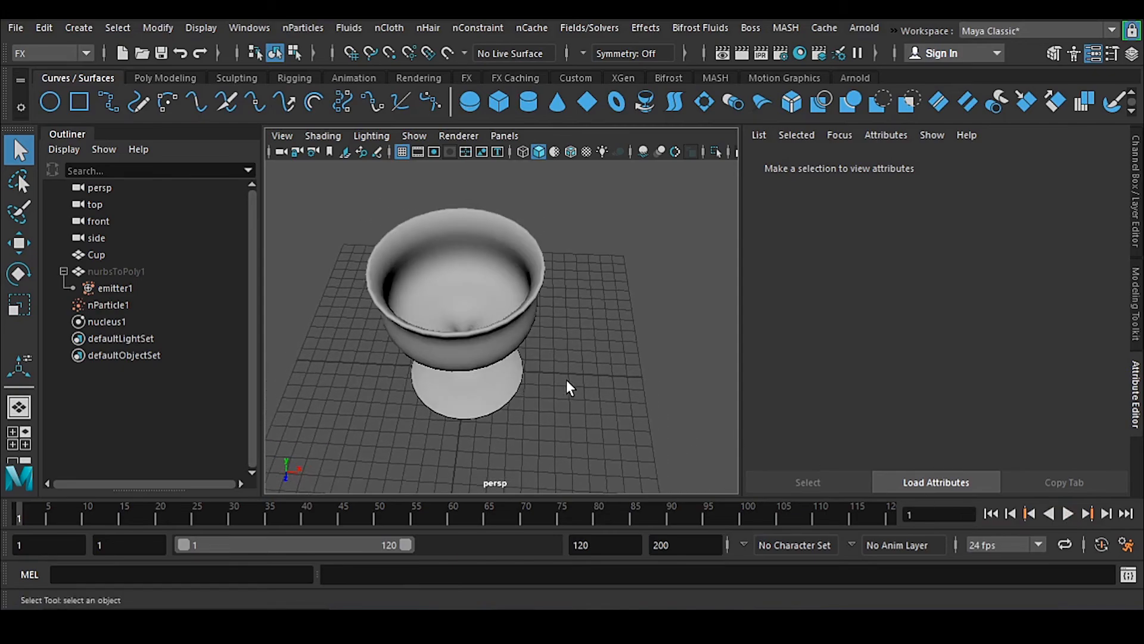
{"action": "key", "text": "ctrl+shift+h"}
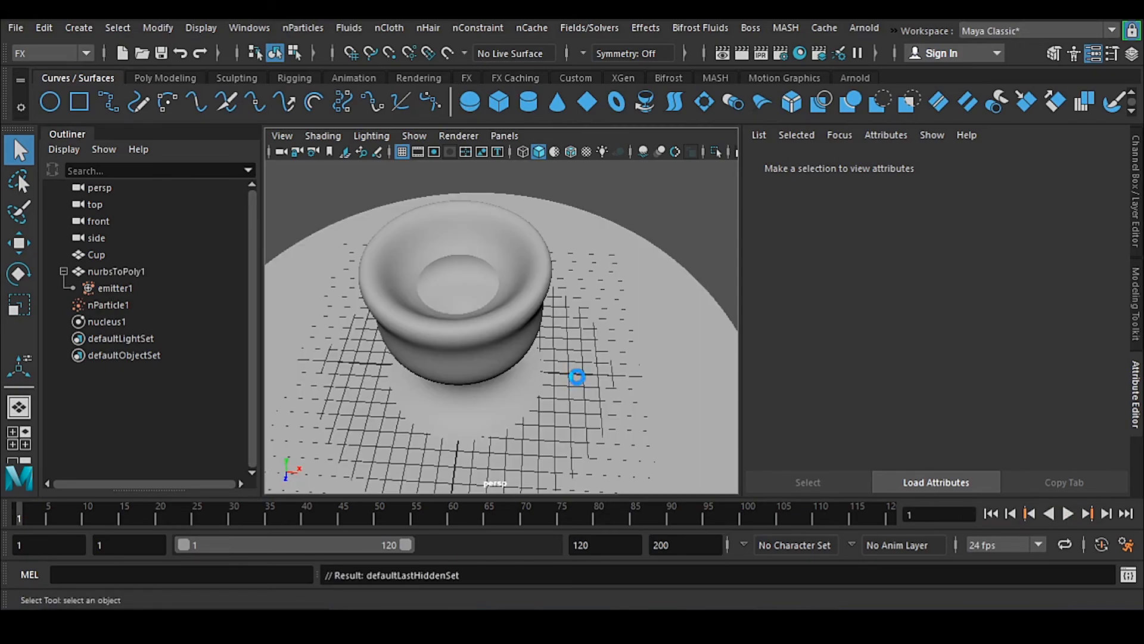
{"action": "left_click_drag", "start_coordinate": [618, 359], "coordinate": [616, 347], "text": "alt"}
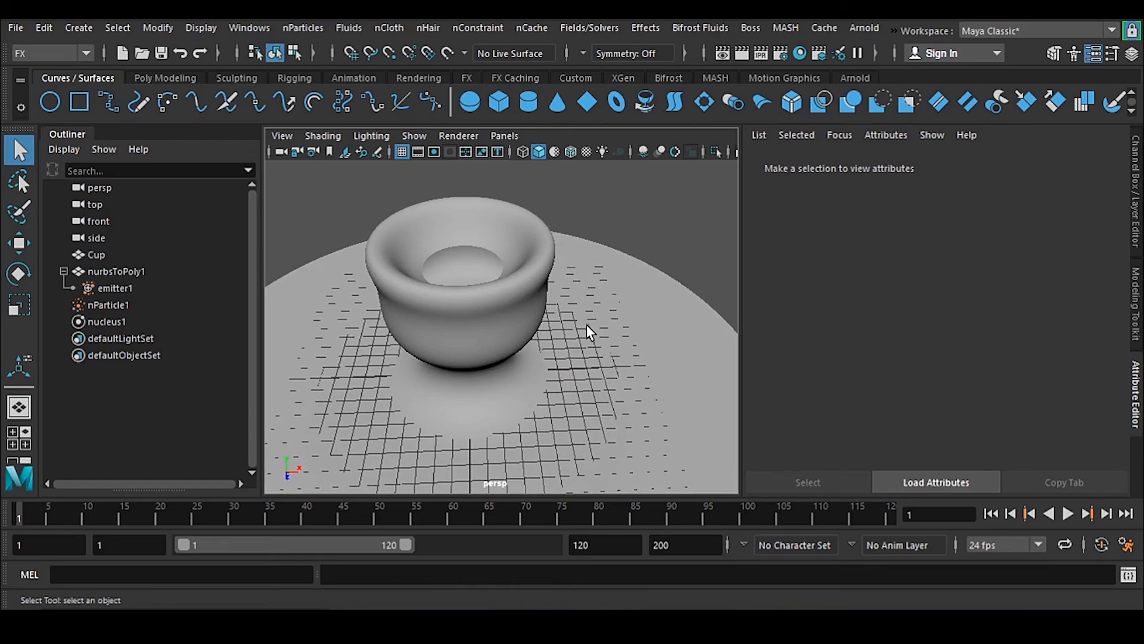
{"action": "left_click_drag", "start_coordinate": [602, 341], "coordinate": [581, 305], "text": "alt"}
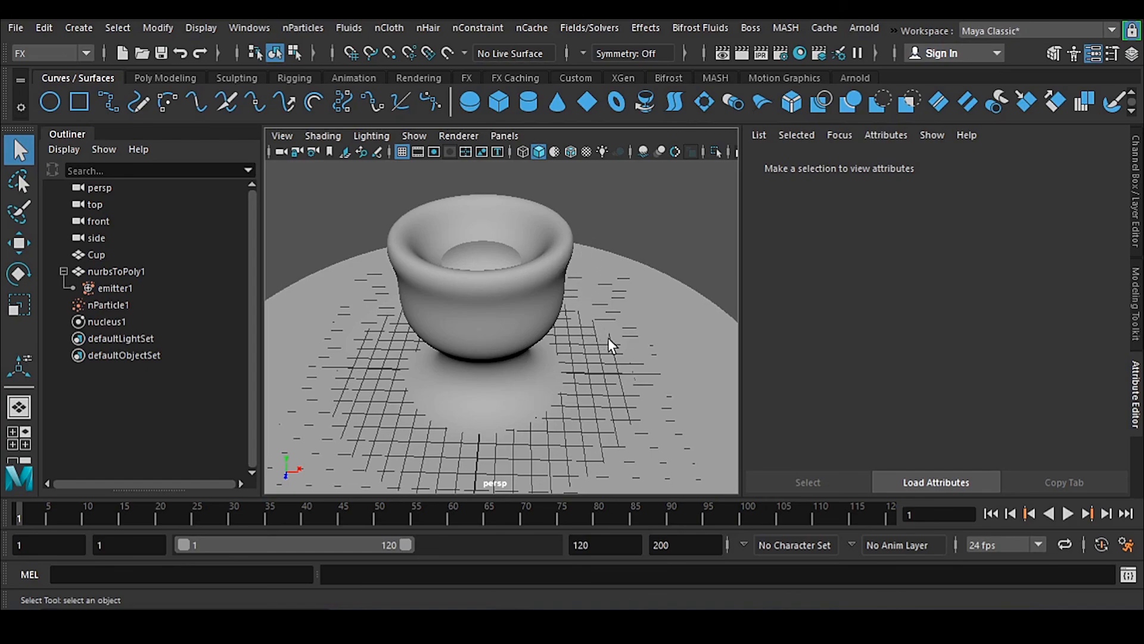
{"action": "left_click_drag", "start_coordinate": [608, 337], "coordinate": [610, 325], "text": "alt"}
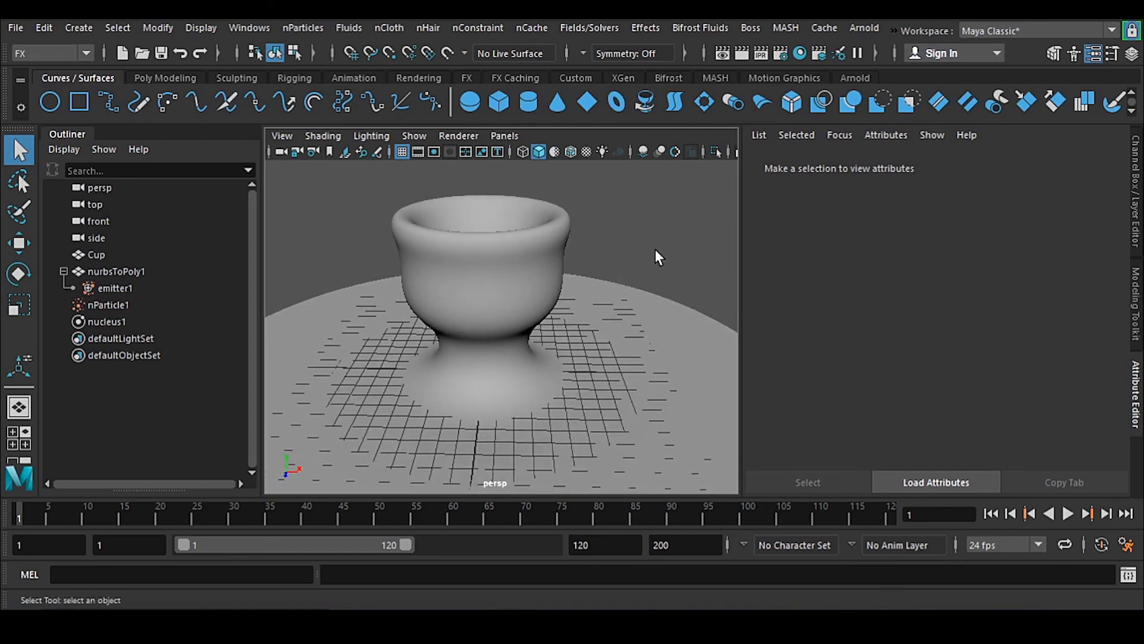